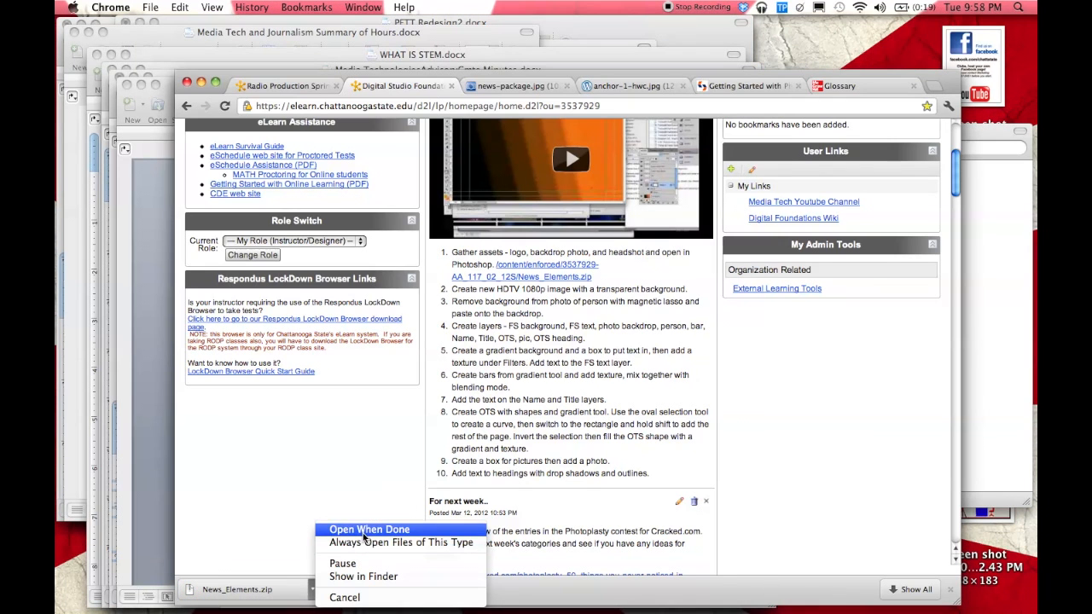
- Set the News_Elements.zip download to open when done and switch to the extracted News_Elements folder in Finder
left_click(363, 530)
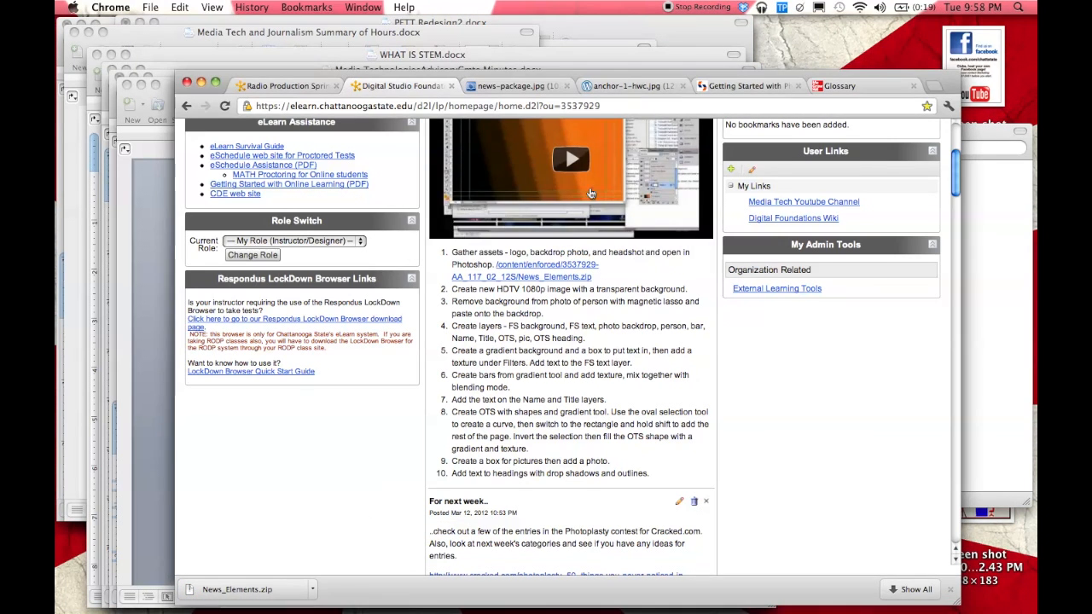
left_click(168, 411)
key("super+Tab")
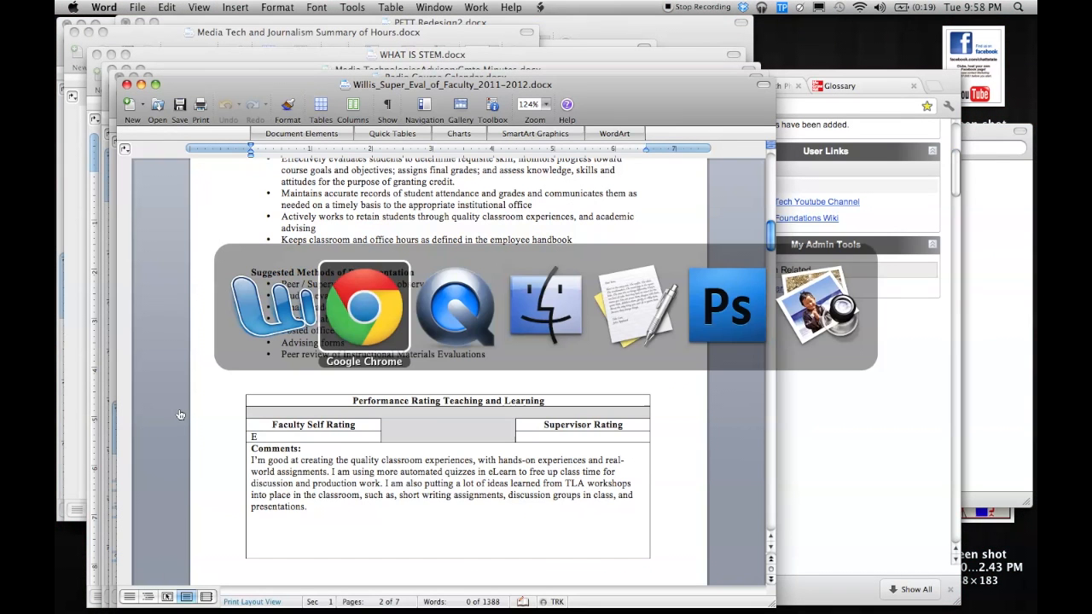
key("super+Tab")
key("super+Tab")
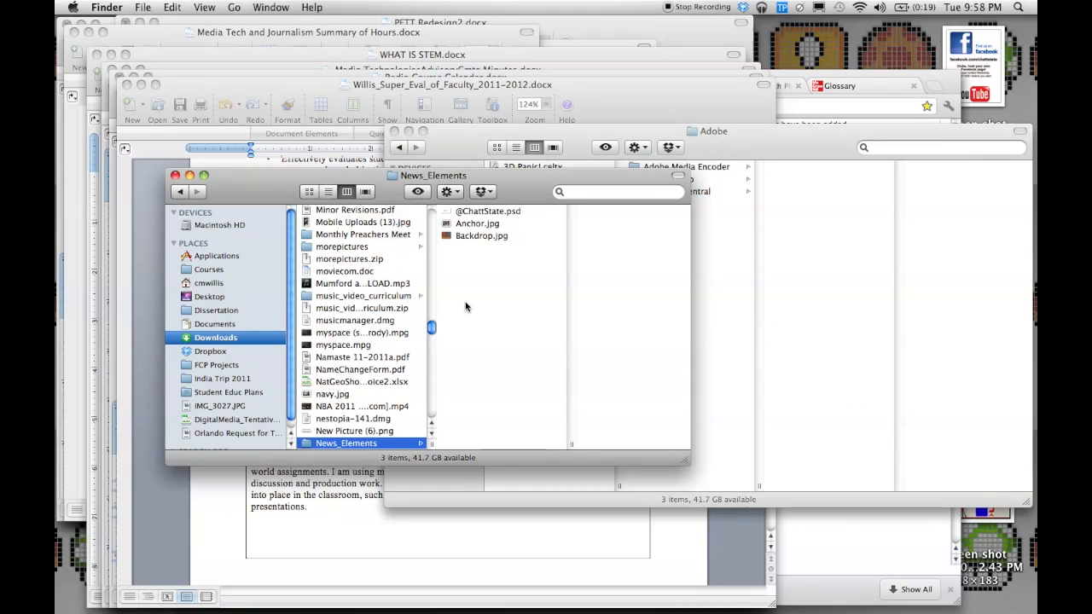
right_click(491, 212)
mouse_move(535, 230)
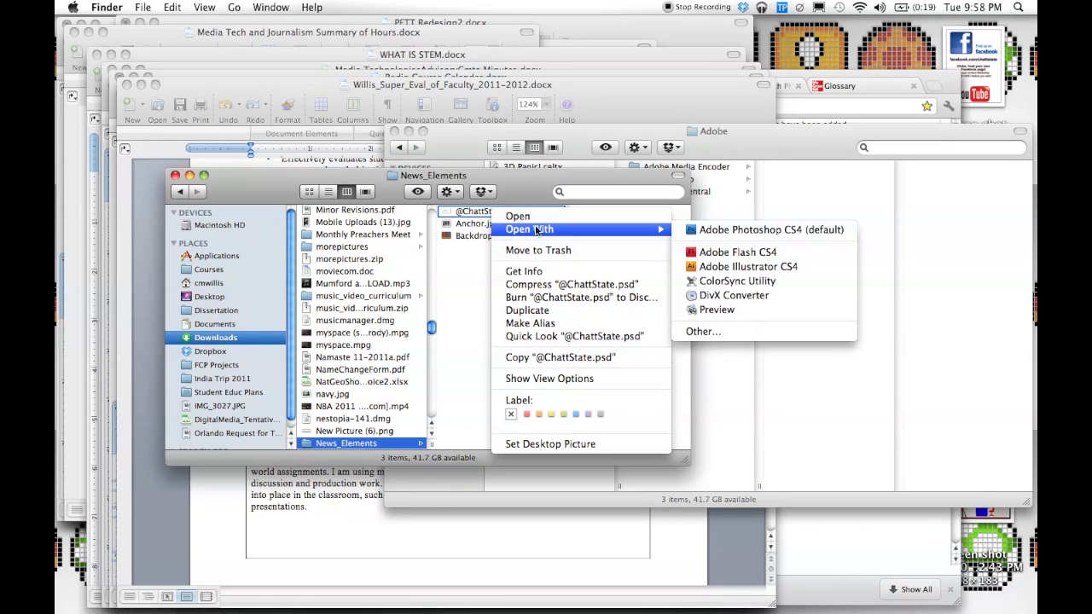
left_click(713, 230)
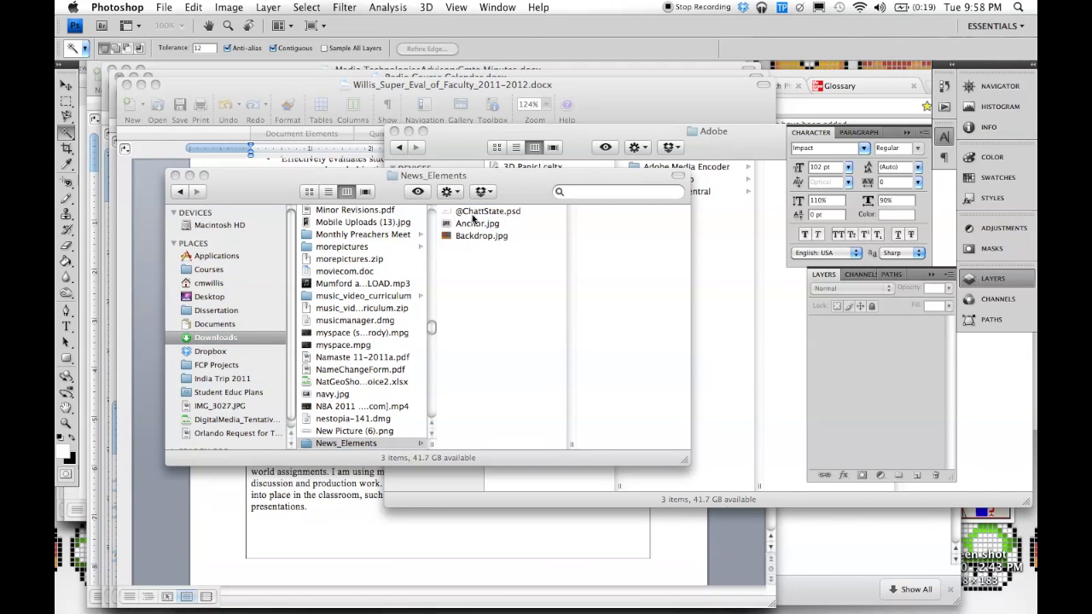
- Open Anchor.jpg from the News_Elements folder in Adobe Photoshop CS4 instead of the default Preview
left_click(468, 224)
right_click(469, 225)
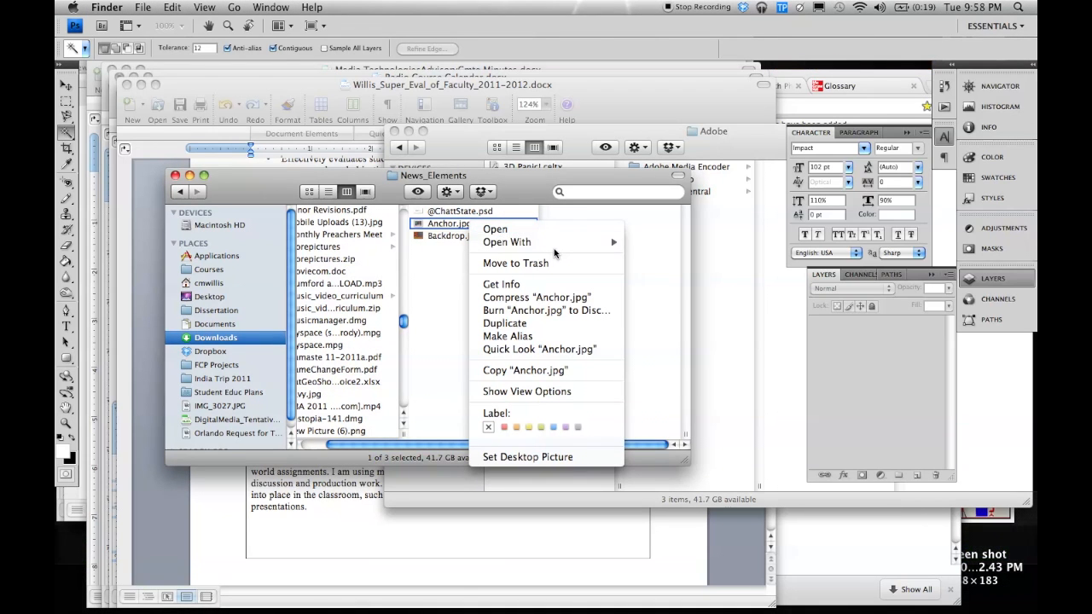
mouse_move(553, 245)
left_click(691, 294)
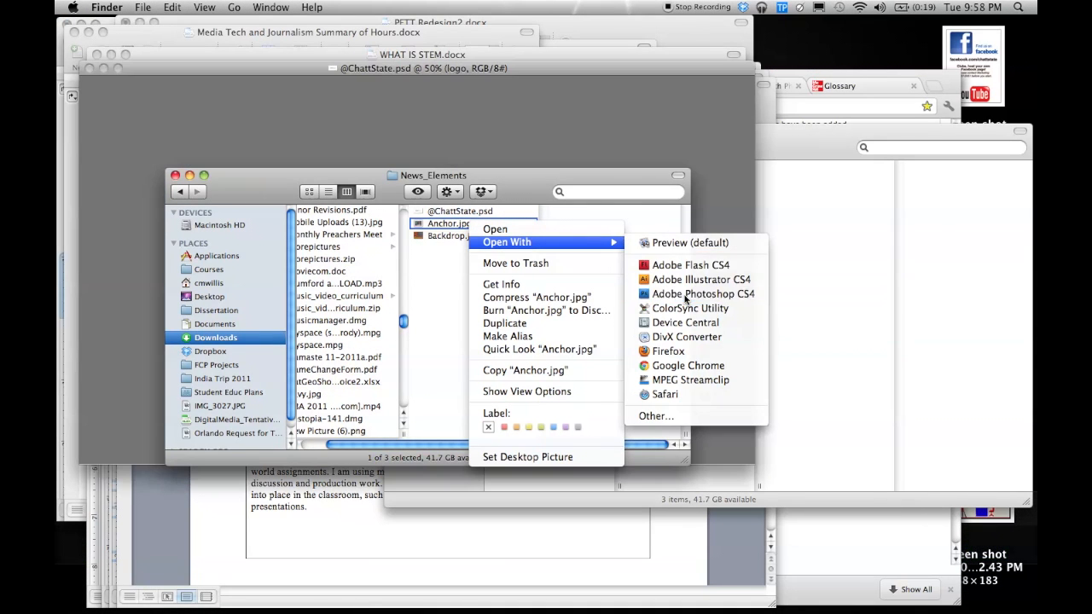
key("super+Tab")
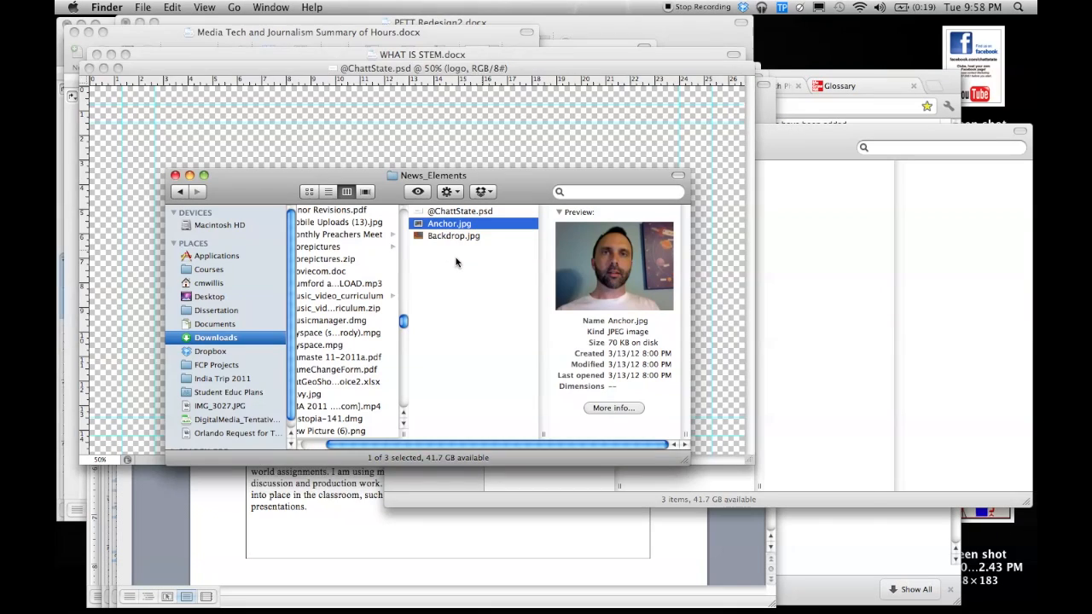
- Open Backdrop.jpg from the News_Elements folder in Adobe Photoshop CS4 as well
right_click(461, 242)
mouse_move(505, 264)
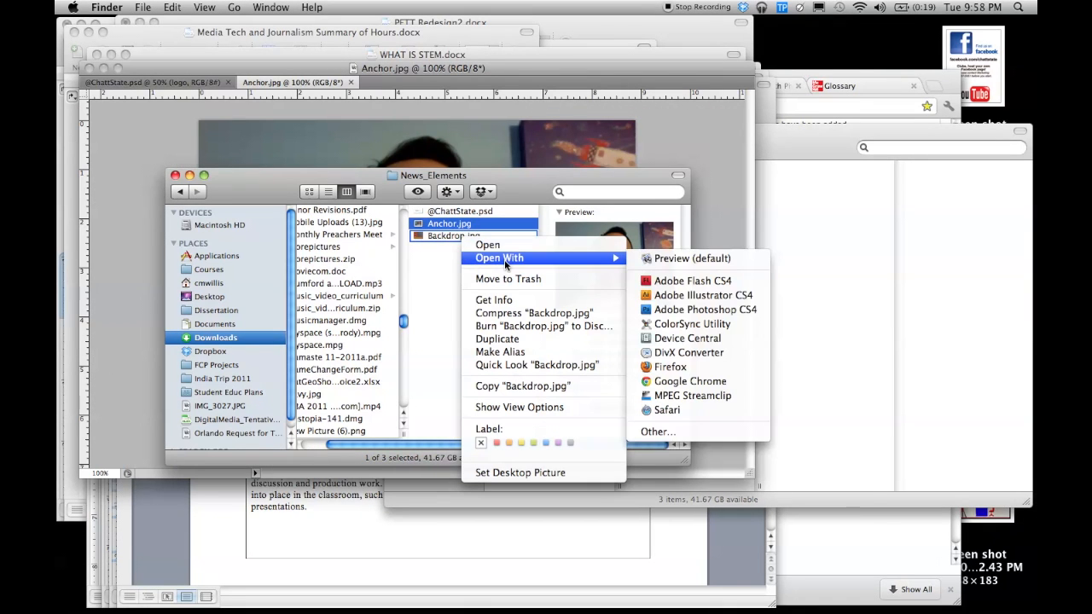
left_click(698, 309)
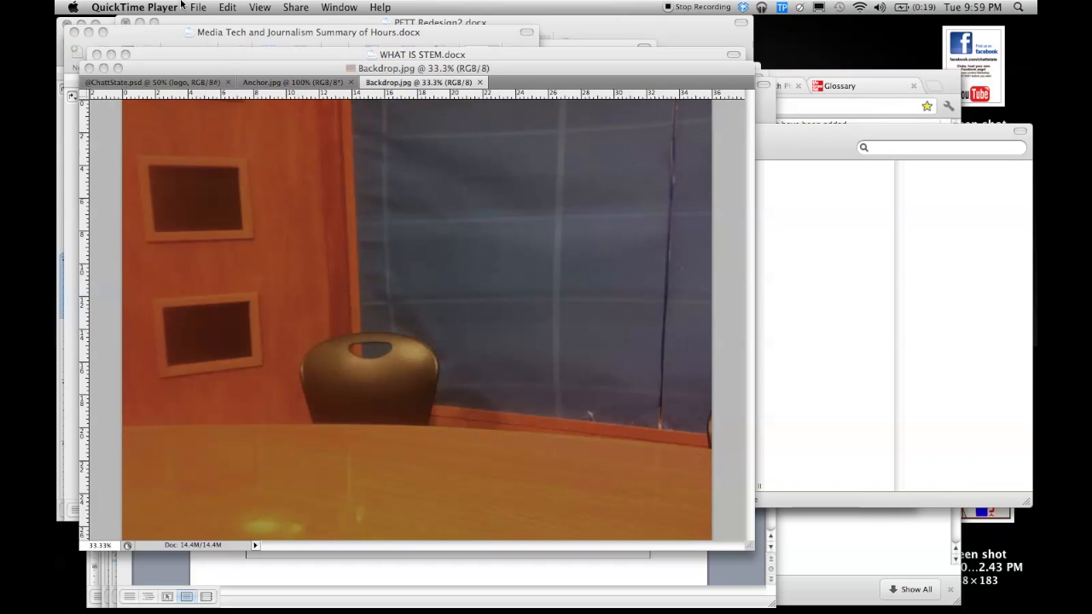
- In Photoshop, set up a new document with the Film & Video preset, HDTV 1080p/29.97 size and Transparent background contents
left_click(198, 7)
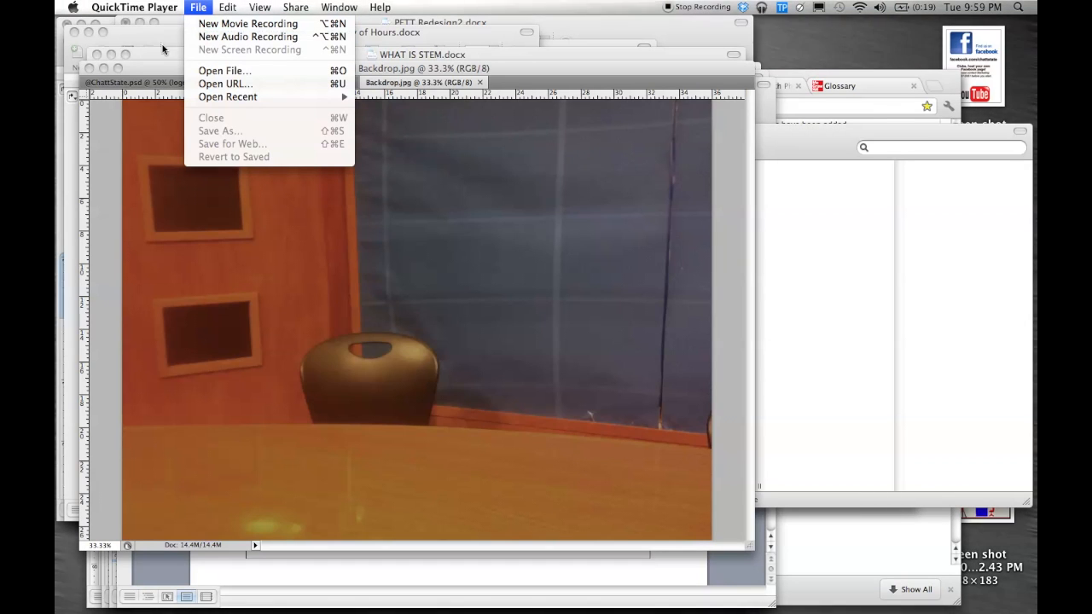
left_click(162, 70)
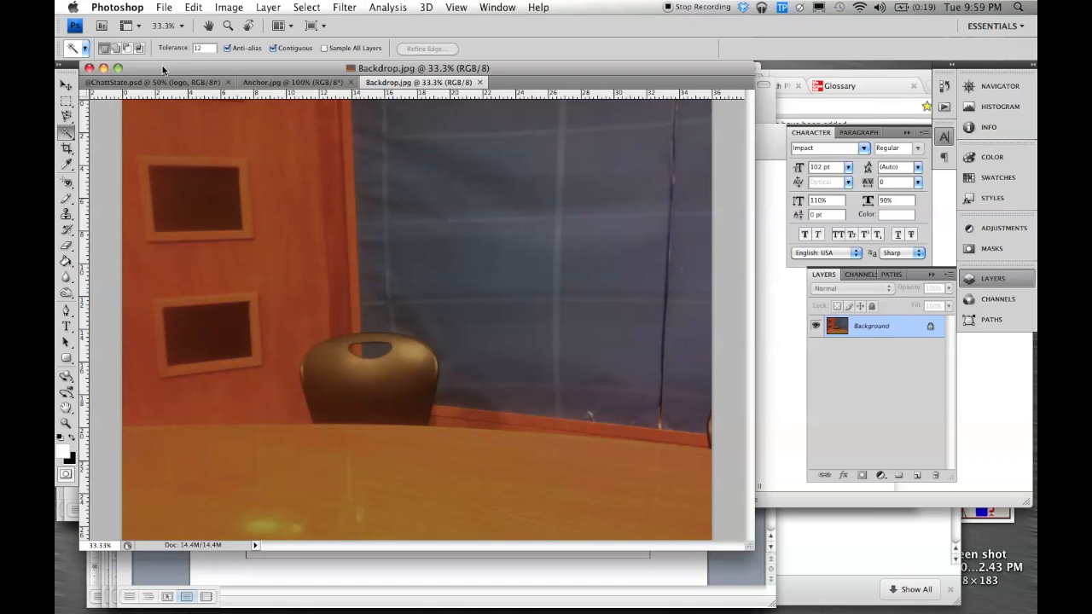
left_click(165, 7)
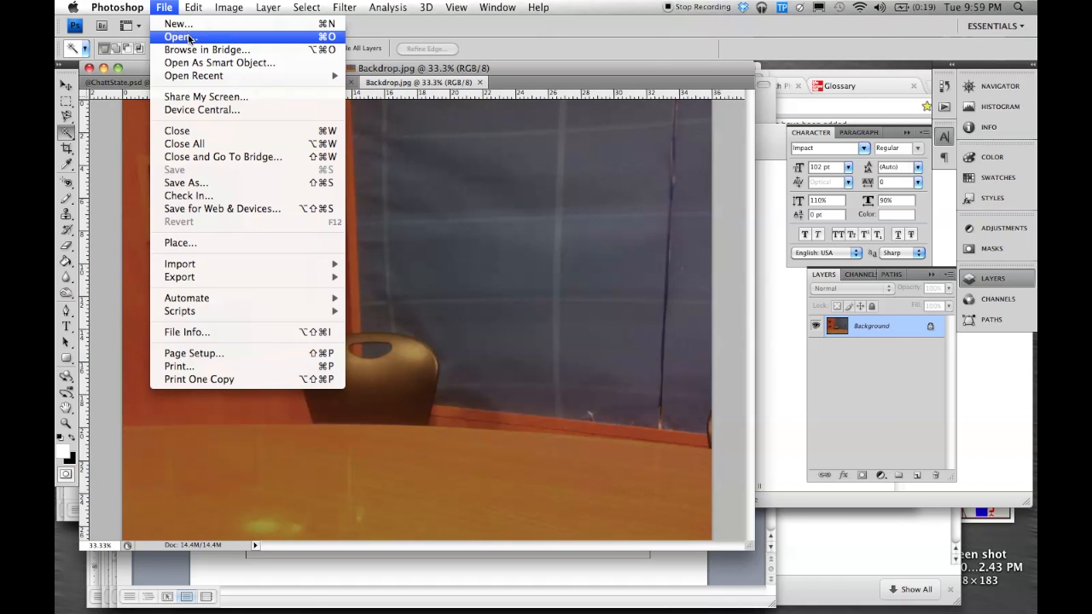
left_click(198, 29)
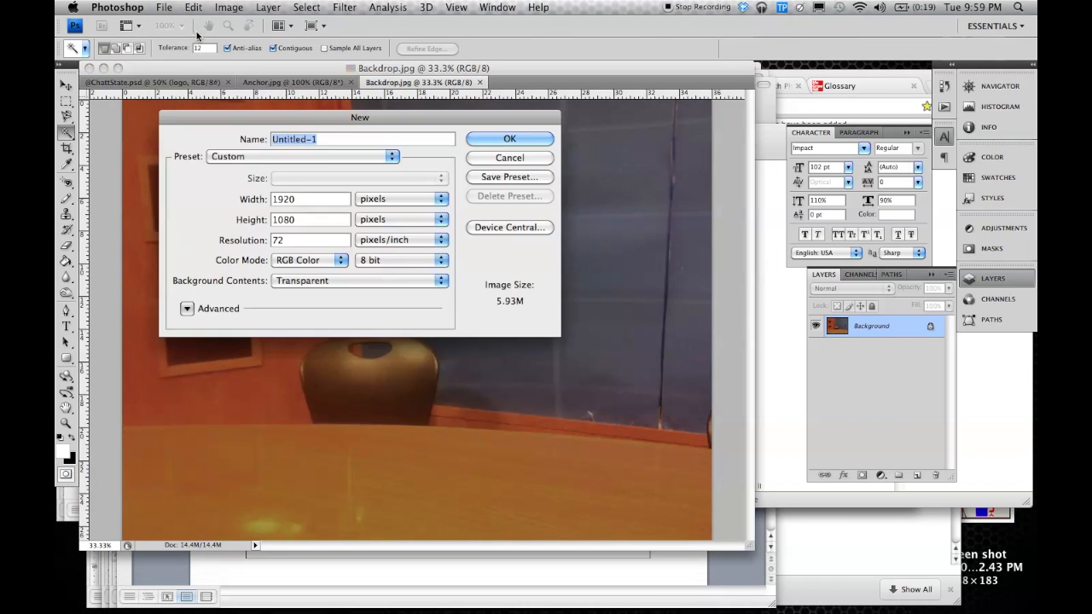
left_click(299, 157)
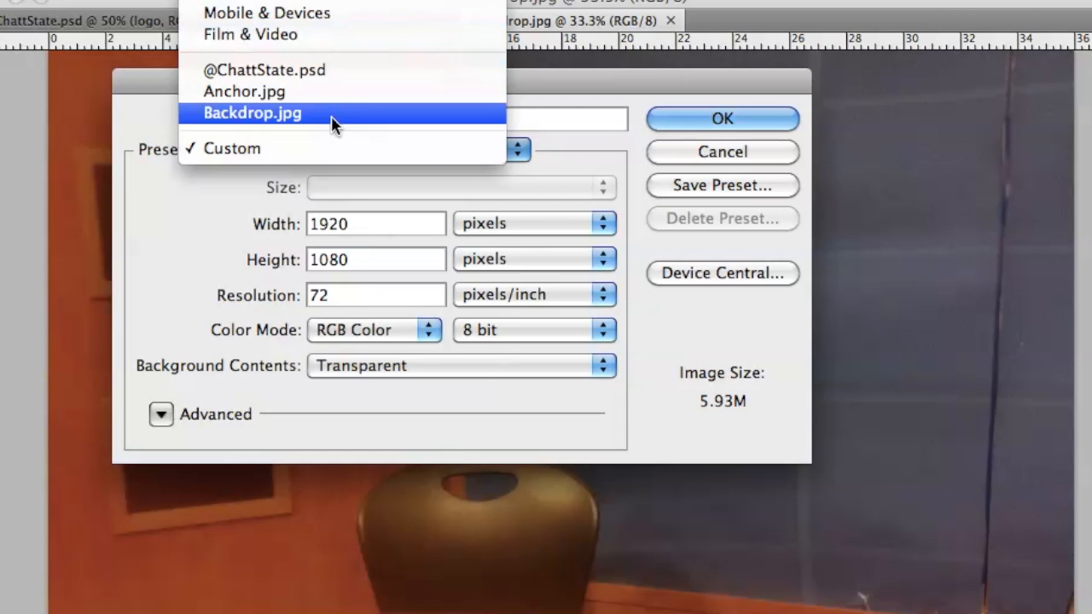
left_click(345, 36)
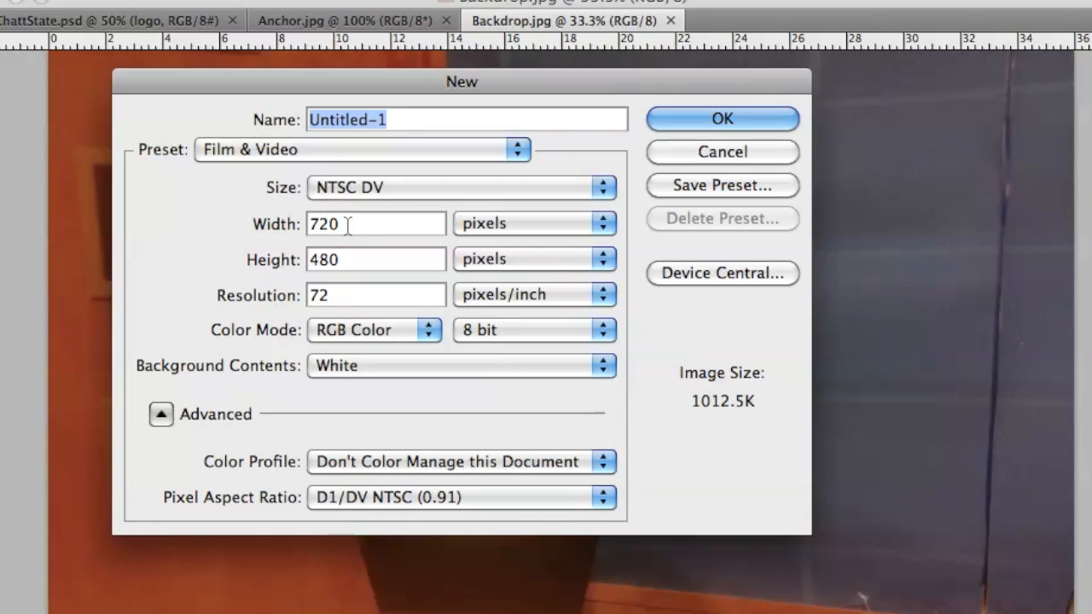
left_click(401, 186)
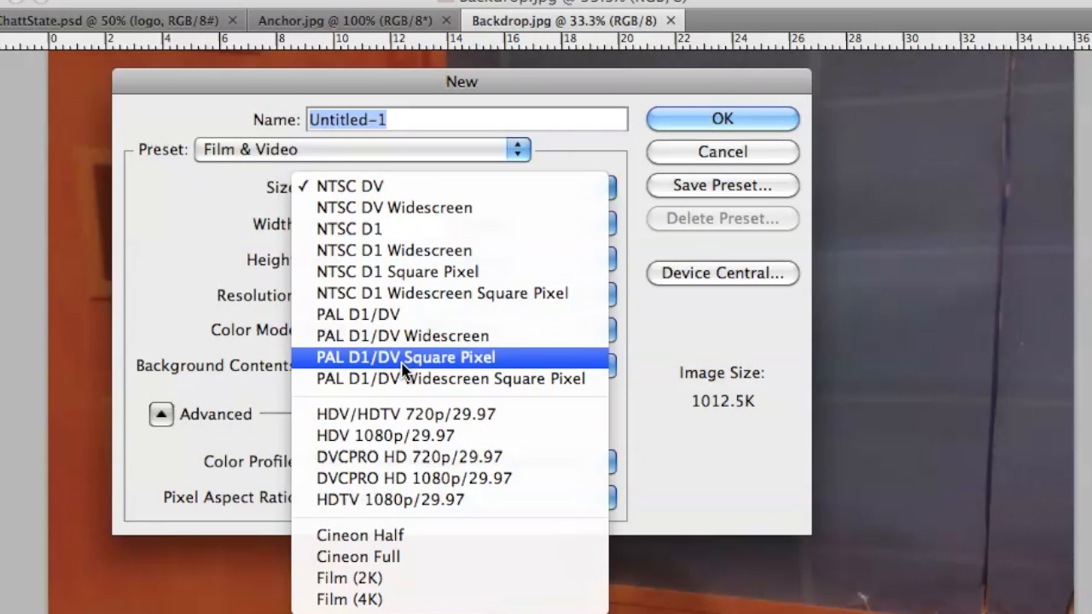
left_click(431, 503)
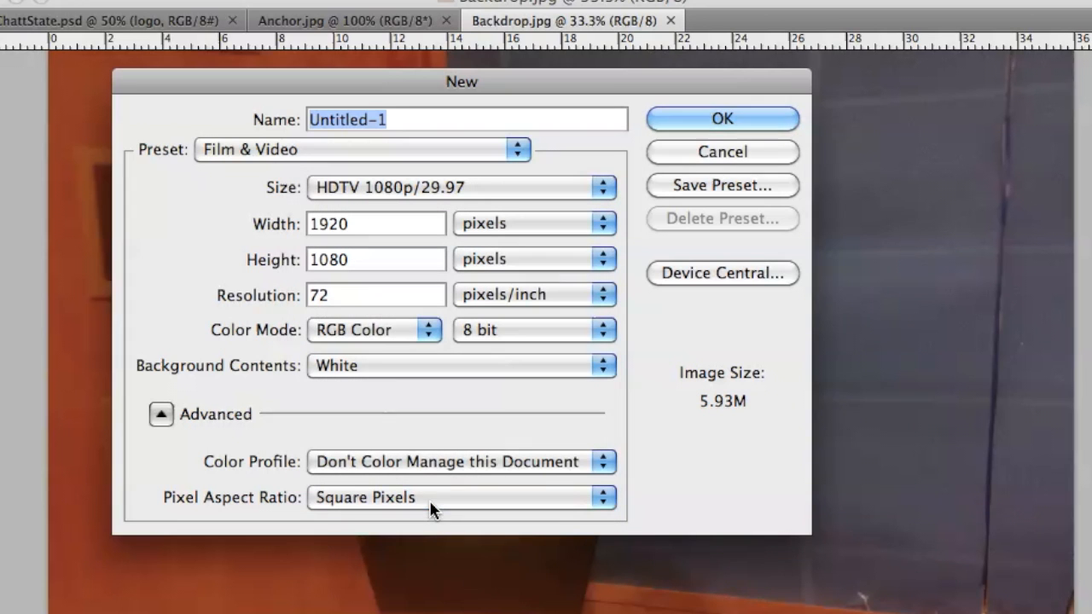
left_click(412, 365)
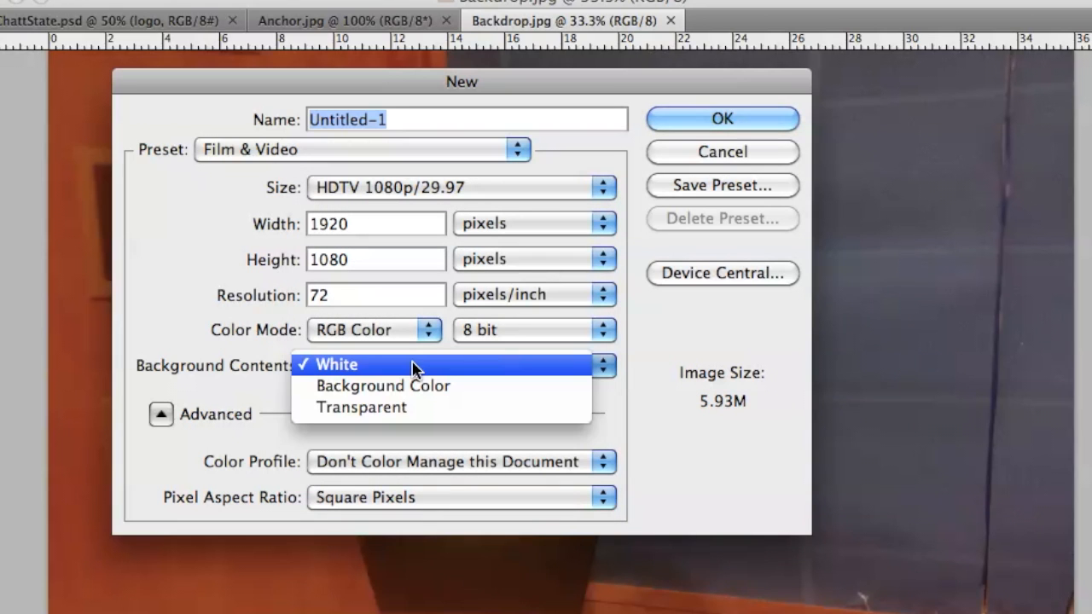
left_click(416, 409)
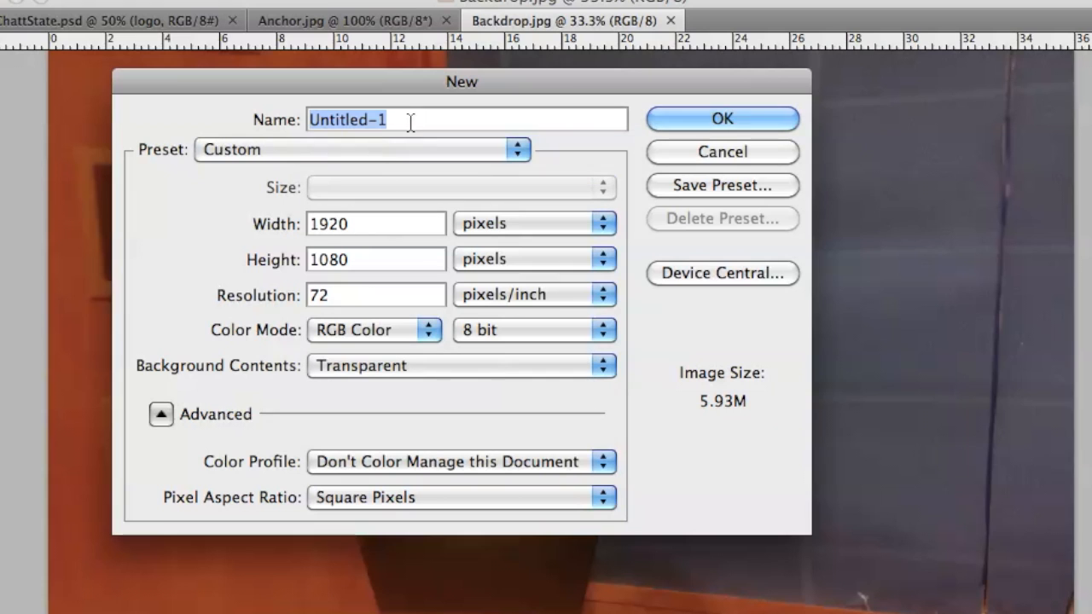
- Name the new document with the author's surname followed by _News_Graphic and create it
type("Will")
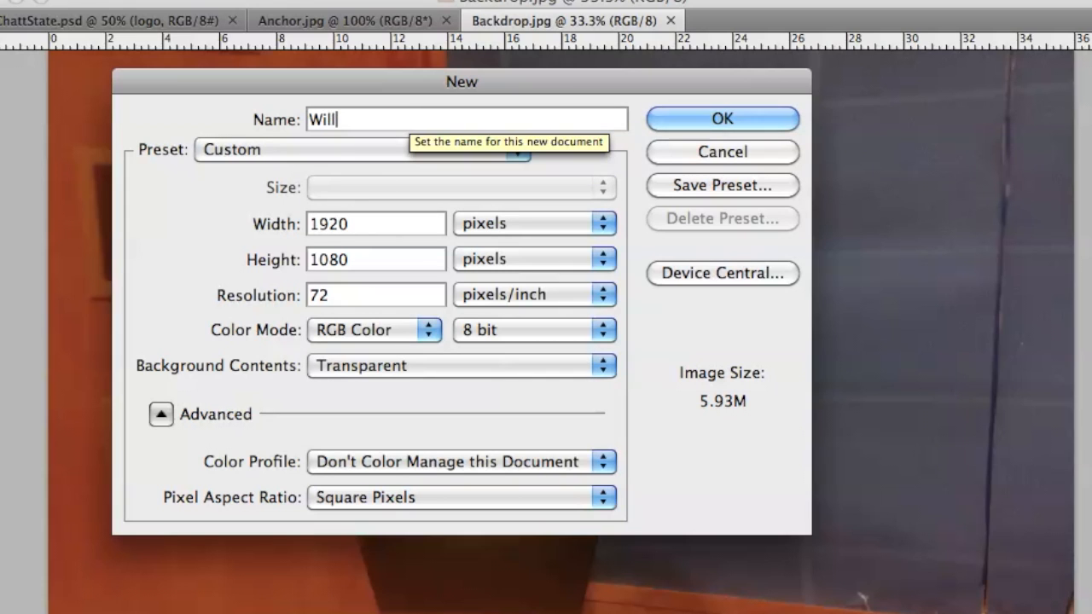
type("is_Ne")
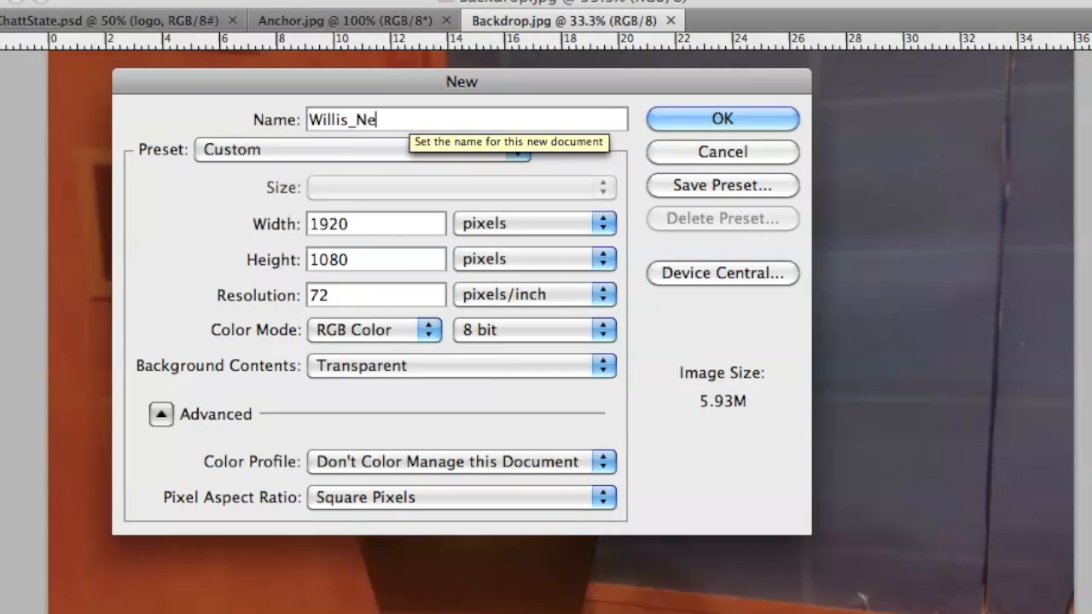
type("ws_")
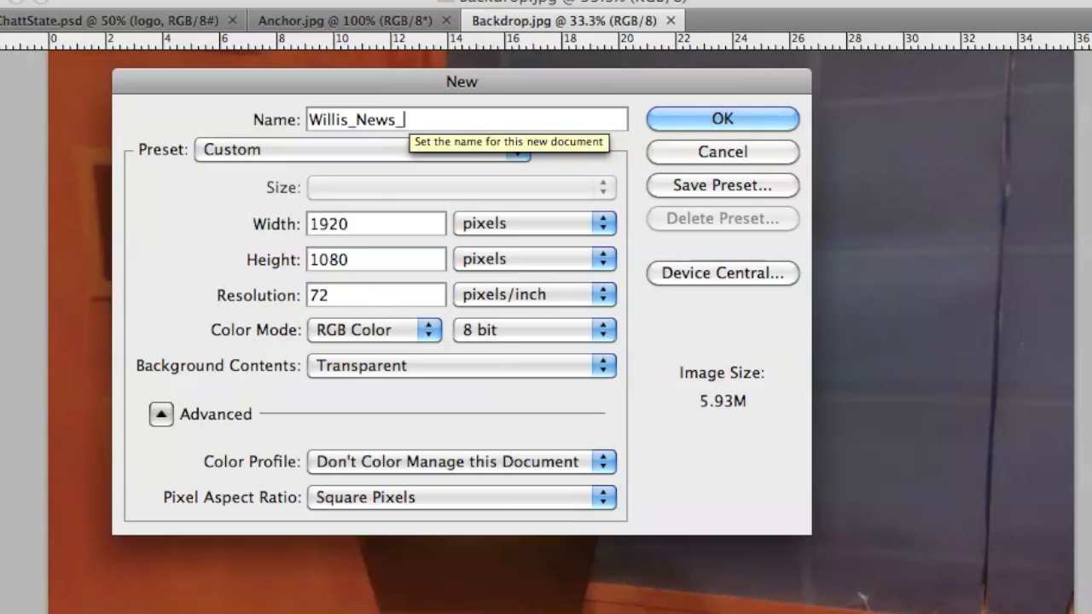
type("Graphic")
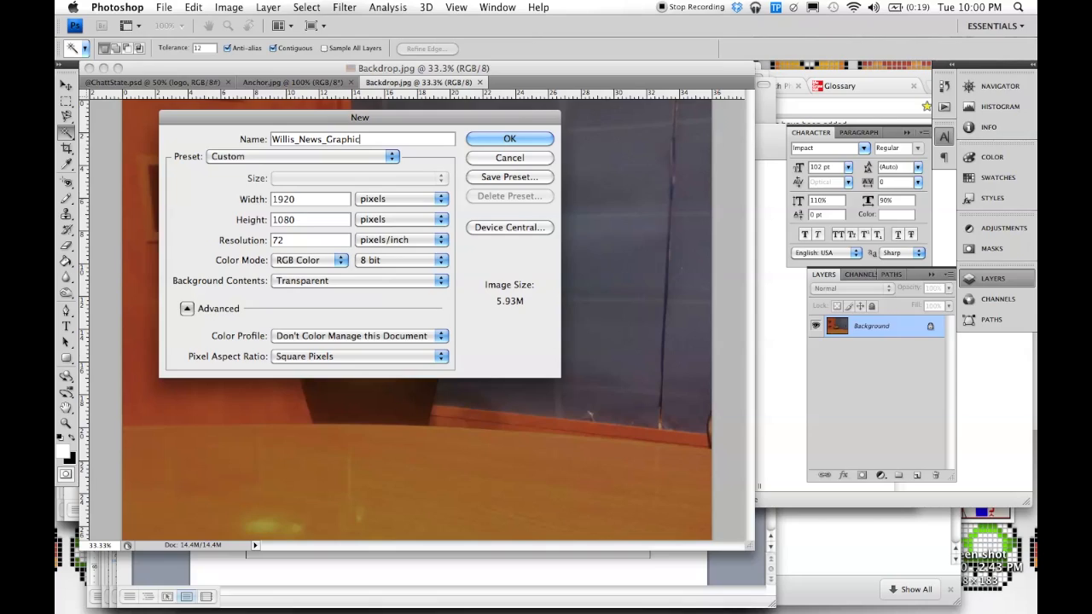
key("Return")
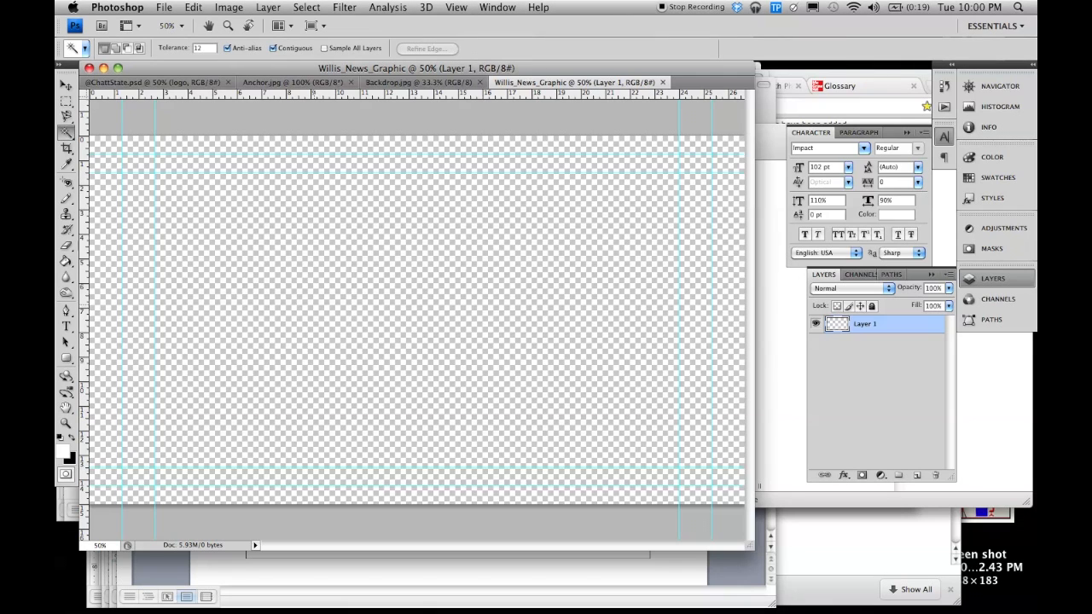
- Copy the entire Backdrop.jpg image and paste it into Layer 1 of the new news graphic document
left_click(696, 8)
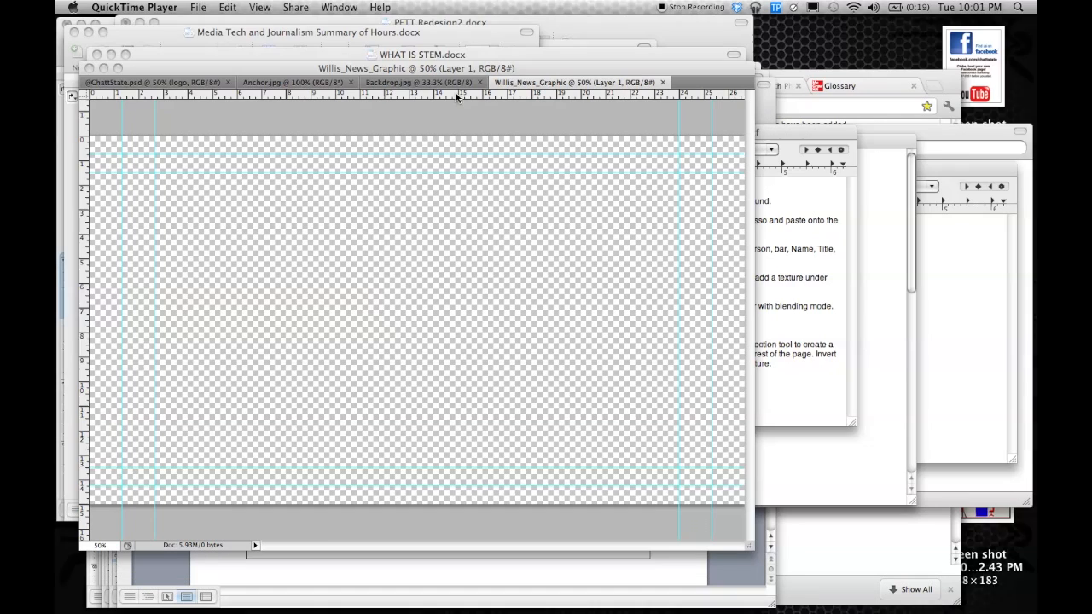
left_click(407, 83)
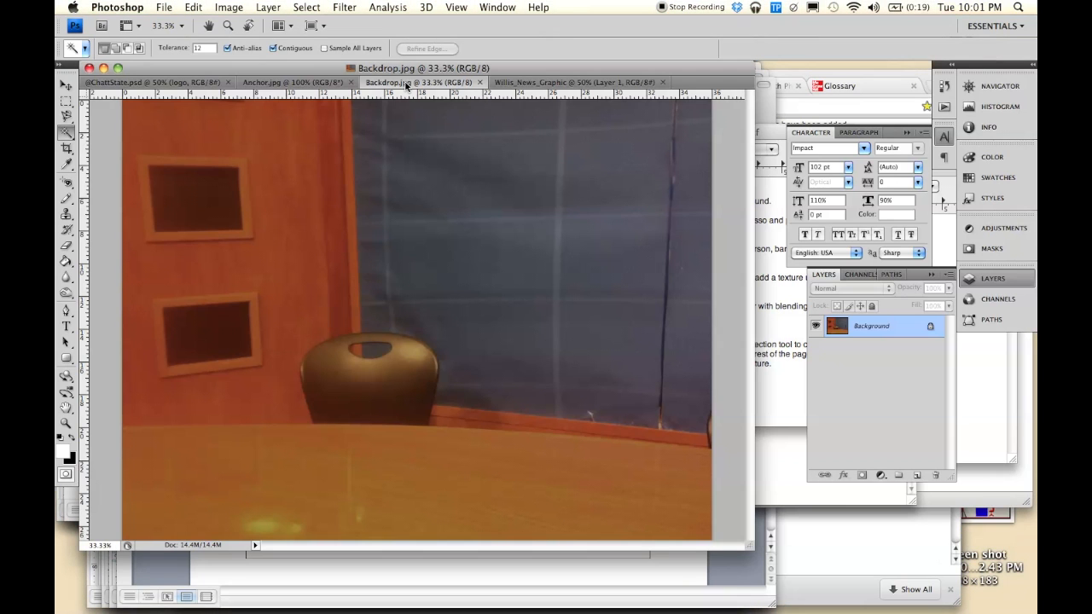
key("super+a")
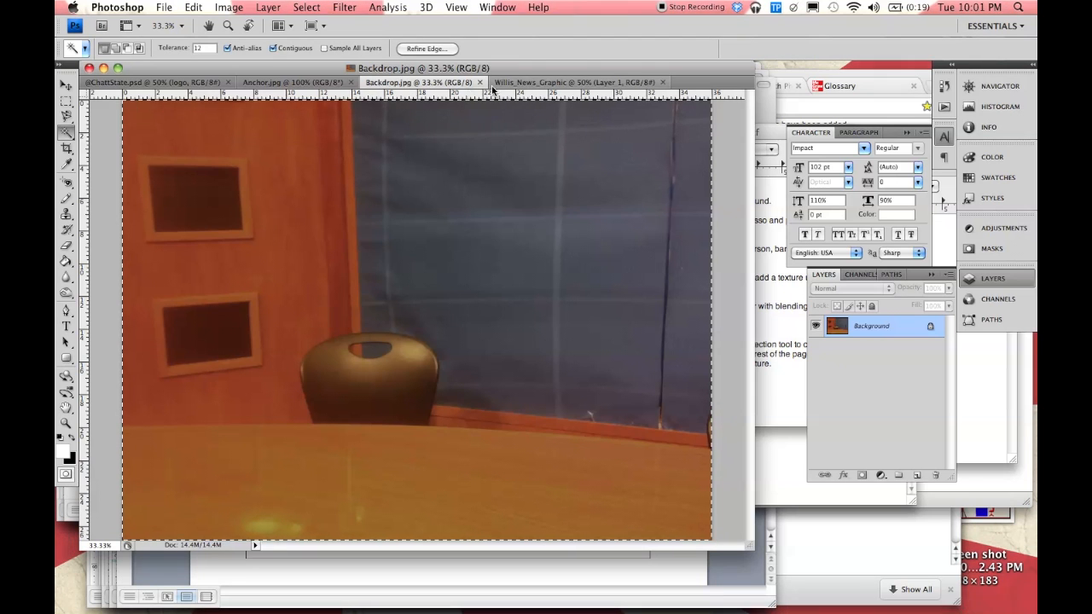
left_click(529, 82)
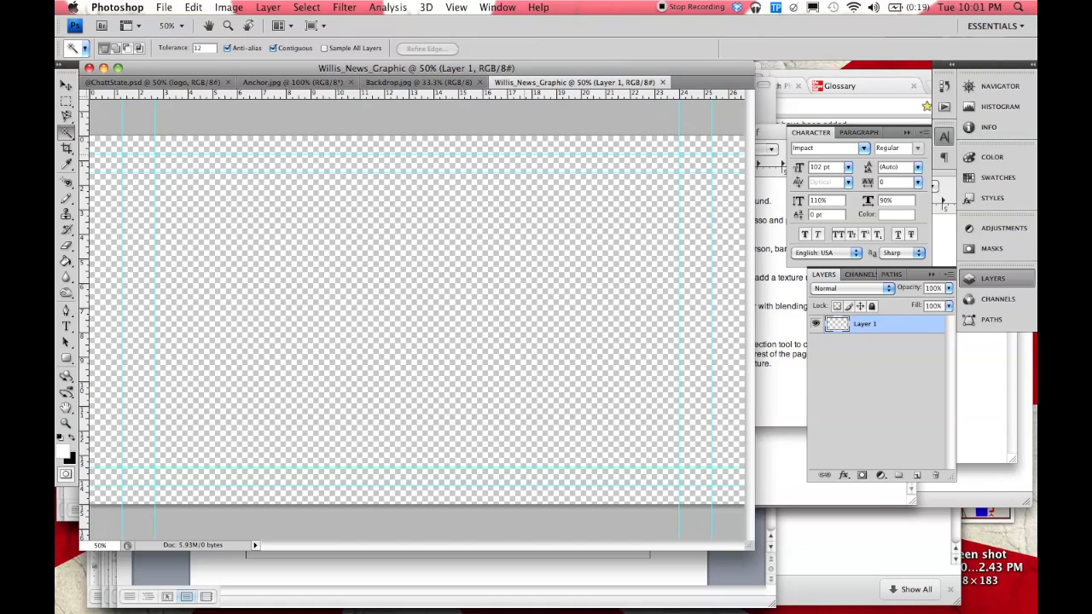
key("super+v")
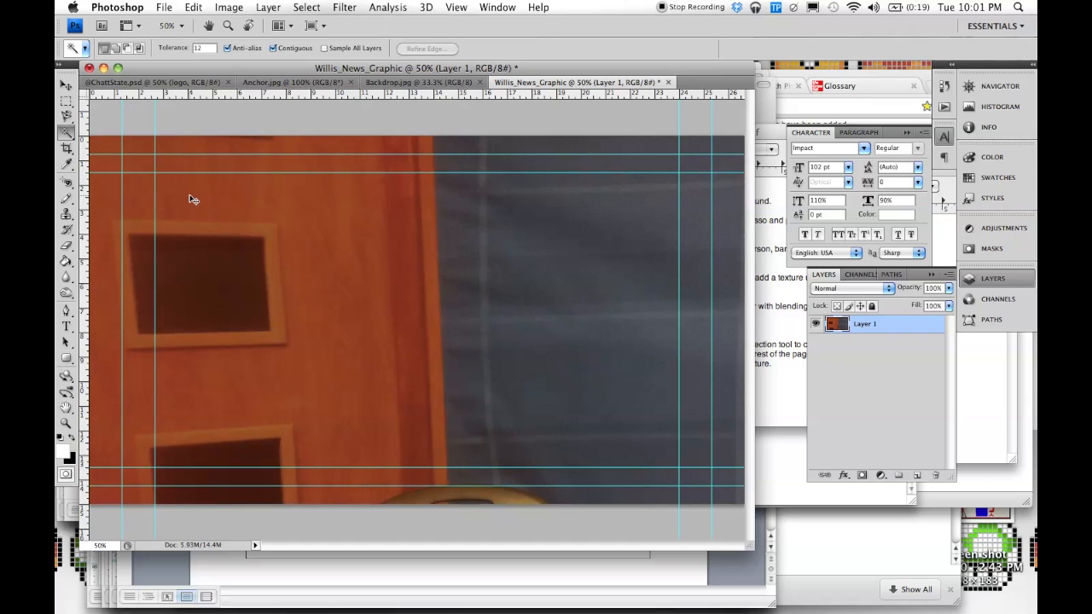
- Scale the backdrop layer to 75% with its aspect ratio maintained and reposition it to cover the canvas
key("super+t")
left_click_drag(401, 312, 357, 216)
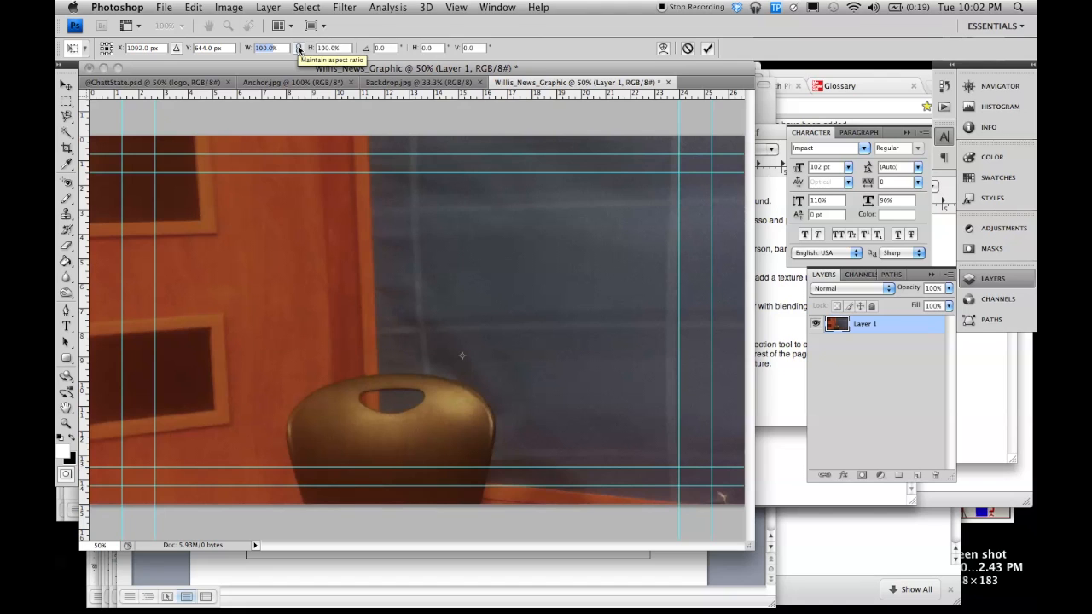
left_click(300, 49)
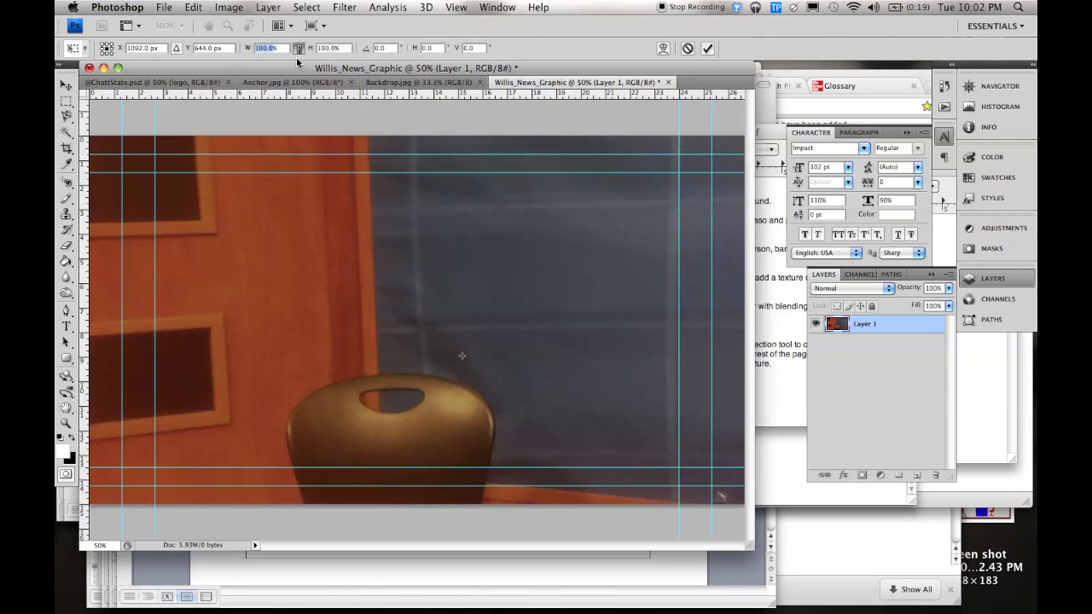
type("7")
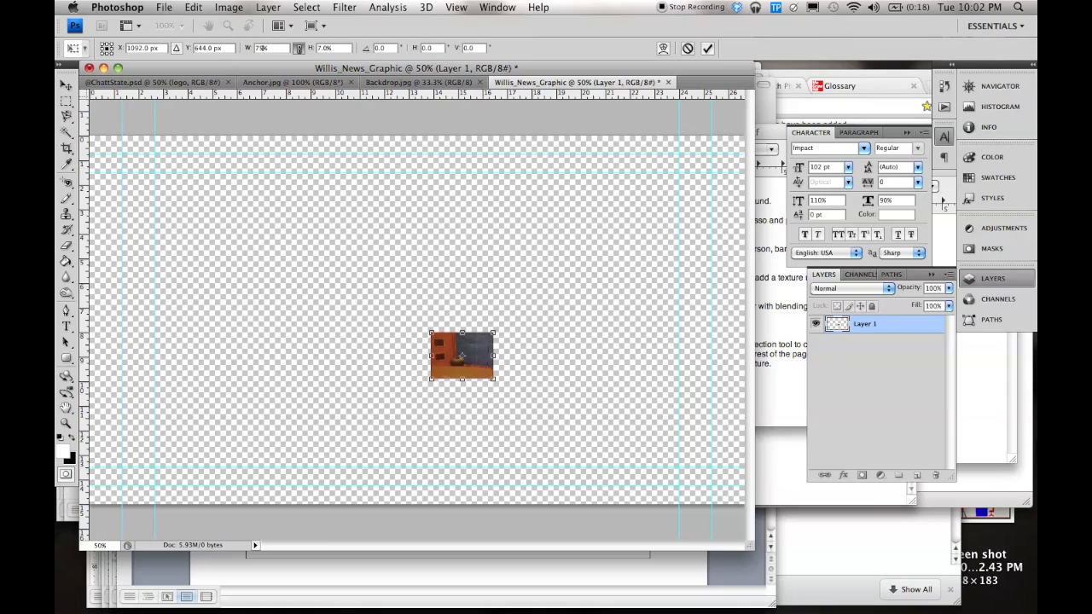
type("5")
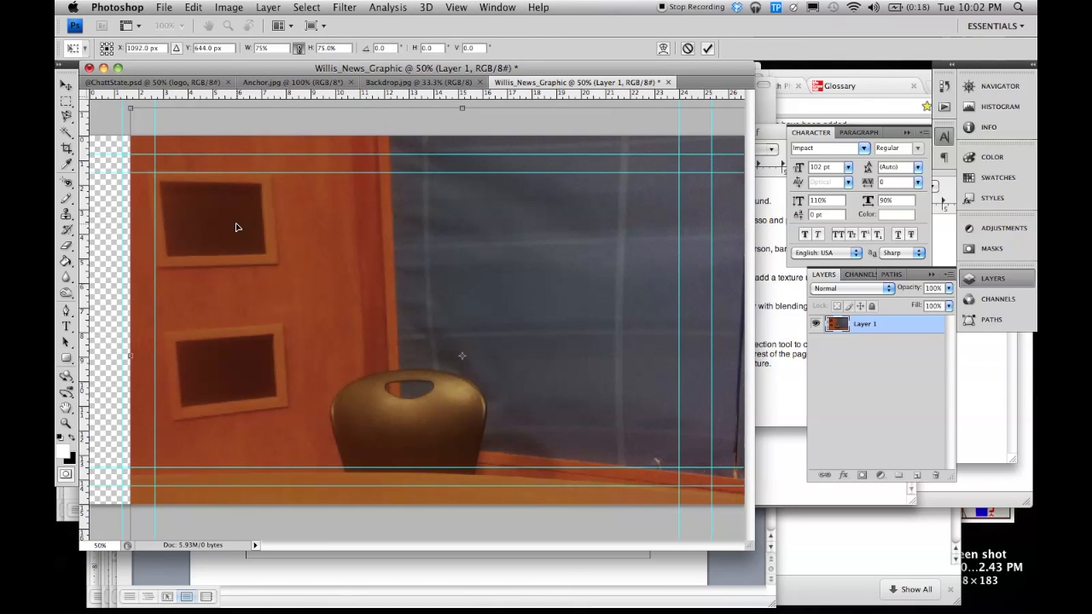
left_click_drag(275, 242, 218, 249)
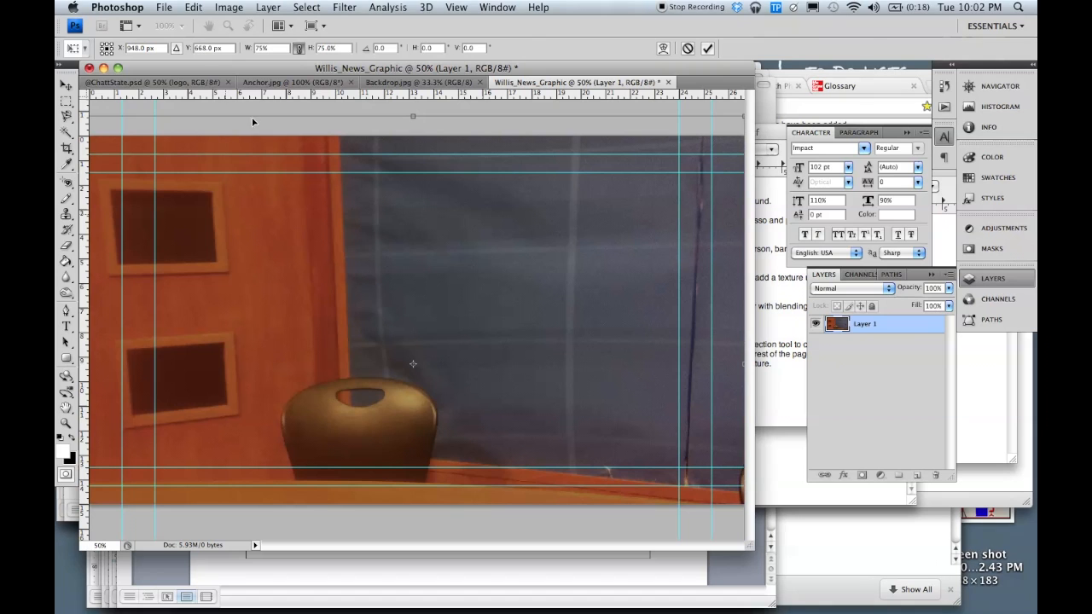
- Copy the entire Anchor.jpg image and paste it as a new layer above the backdrop in the news graphic document
left_click(285, 82)
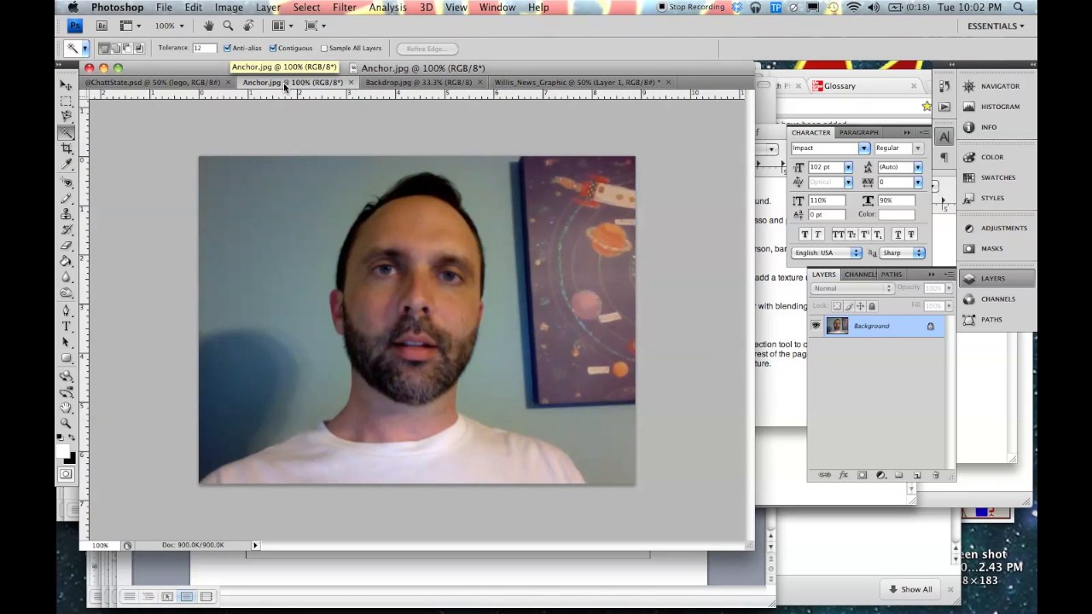
key("super+a")
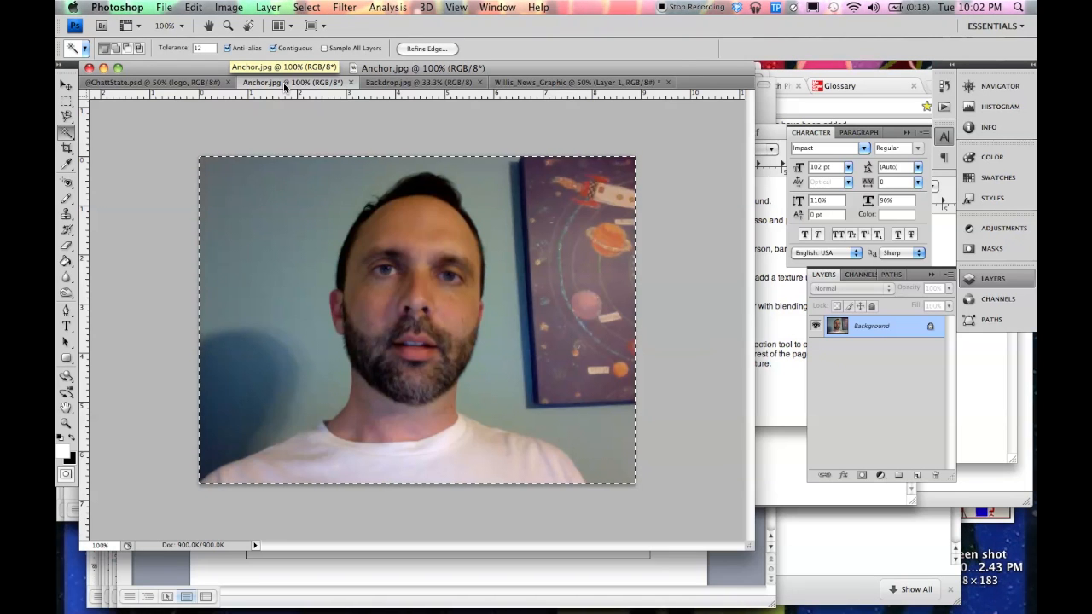
left_click(562, 83)
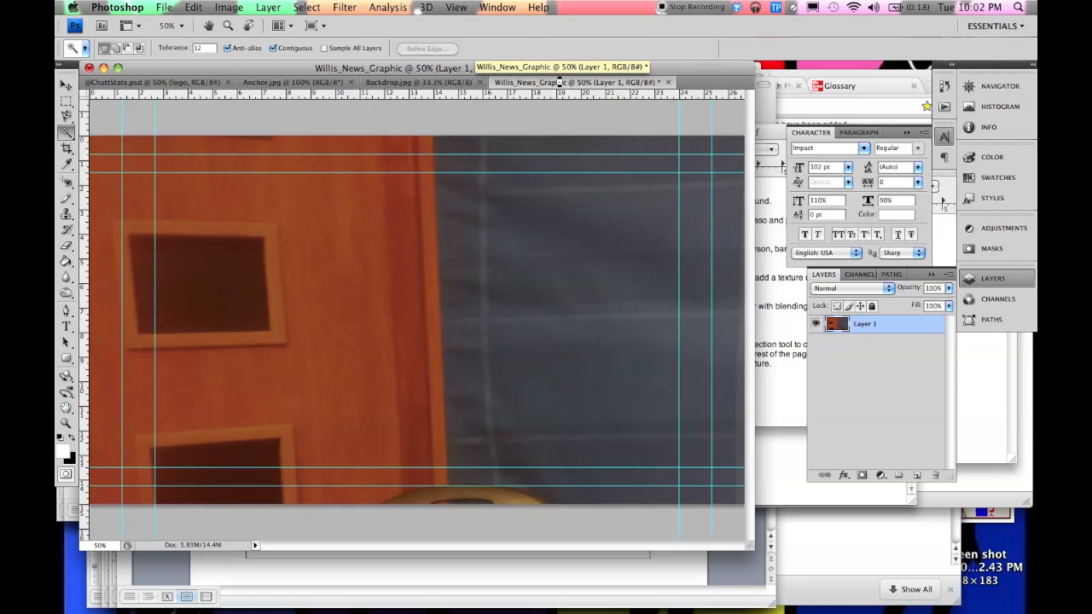
key("super+v")
- Enlarge the pasted headshot to about 208% of its size, with its lower edge meeting the canvas's lower edge
key("super+t")
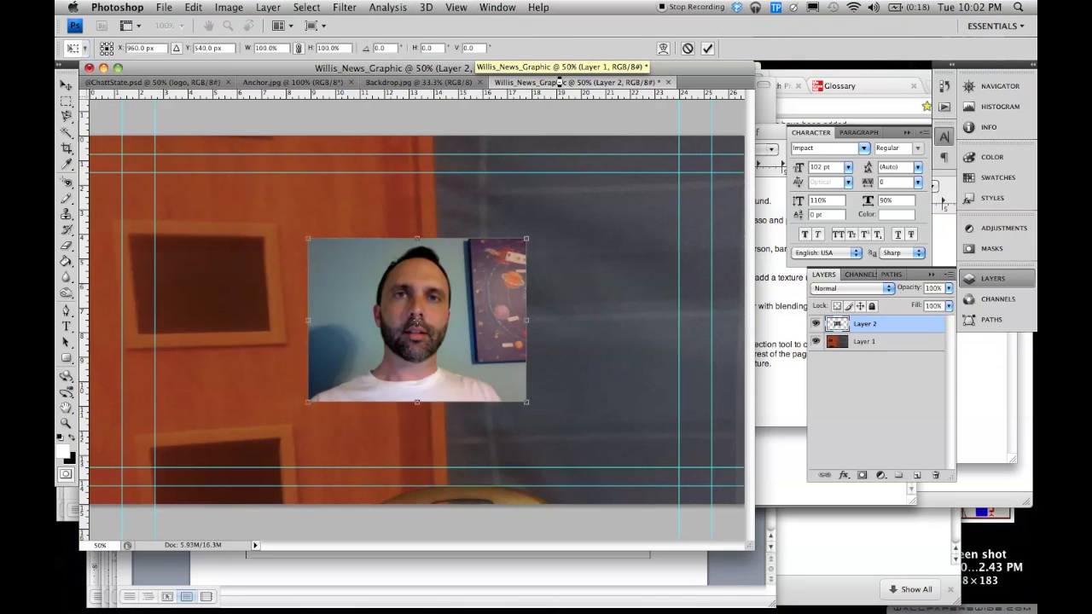
left_click_drag(304, 238, 204, 162)
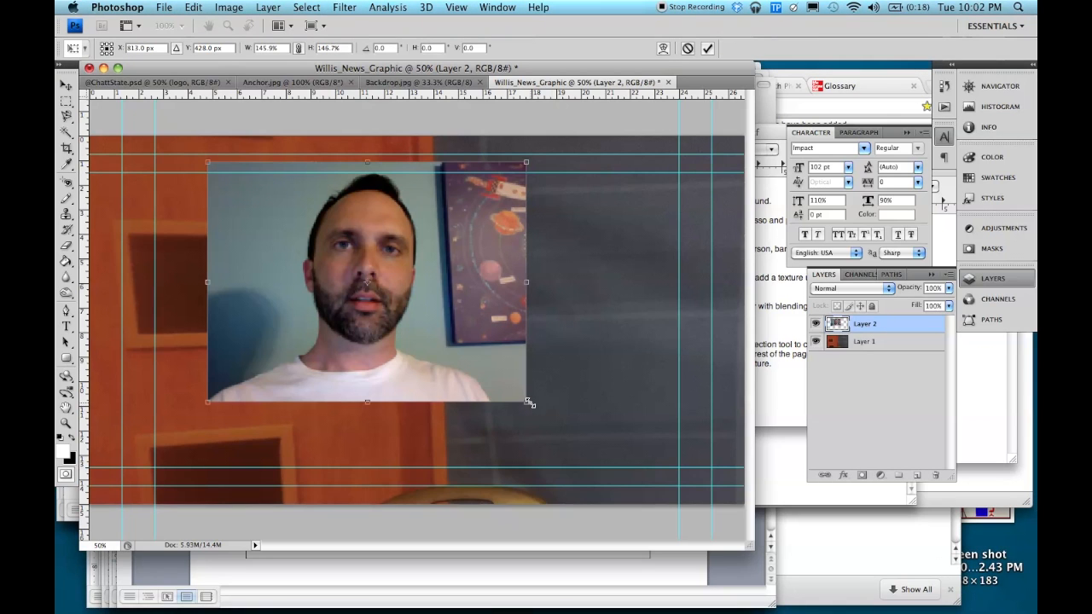
left_click_drag(526, 402, 666, 499)
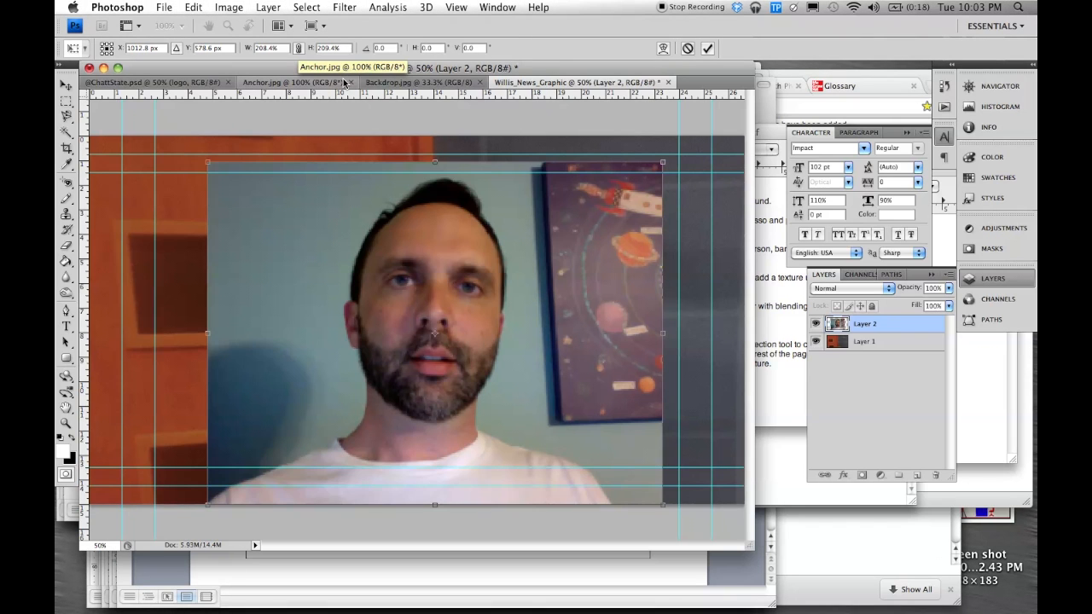
key("Return")
key("w")
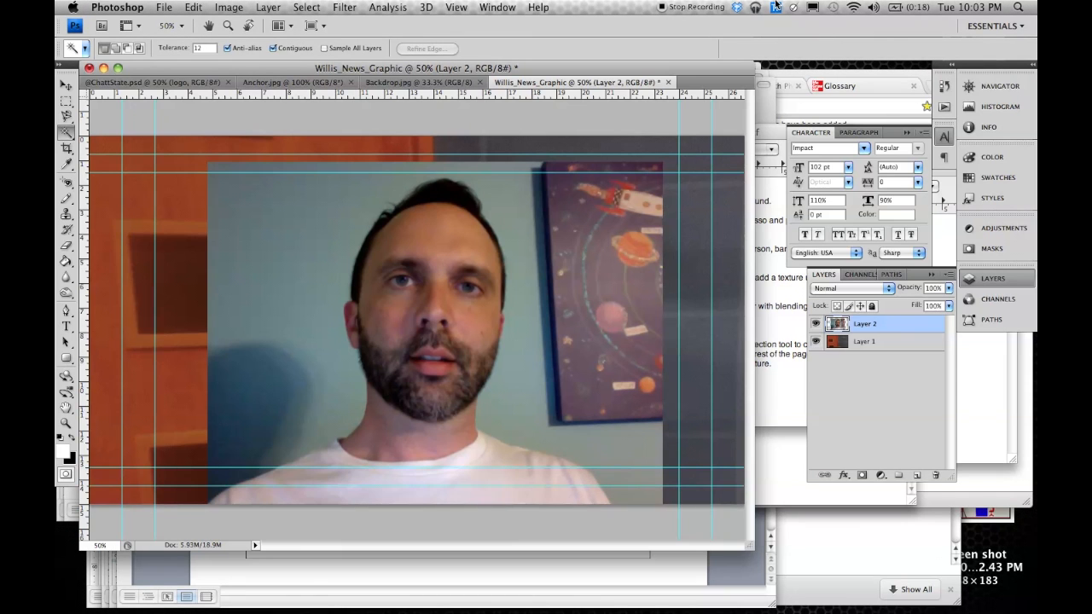
left_click(673, 9)
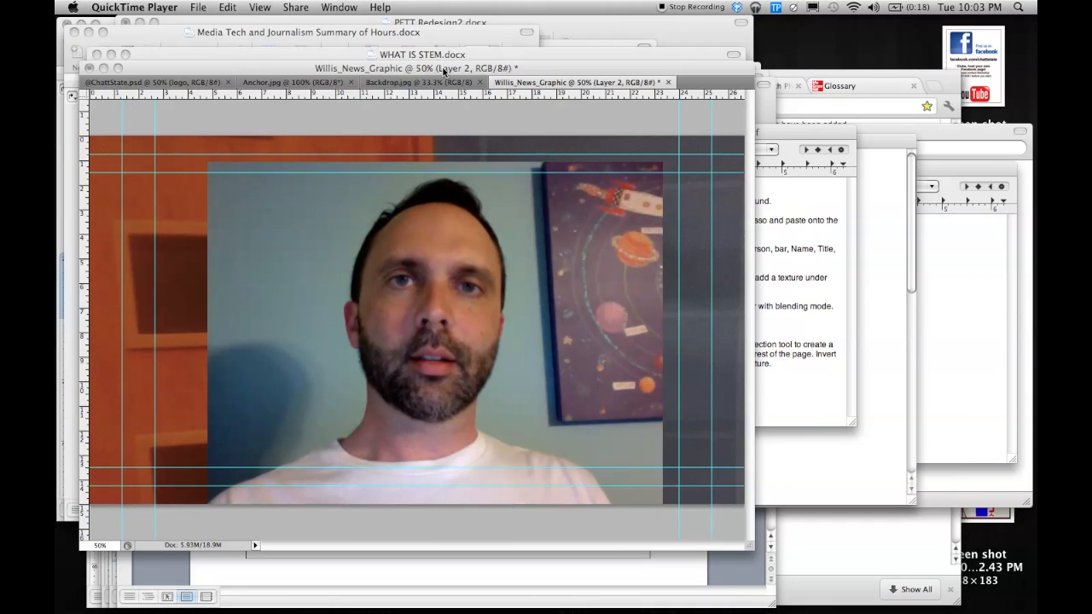
left_click(443, 69)
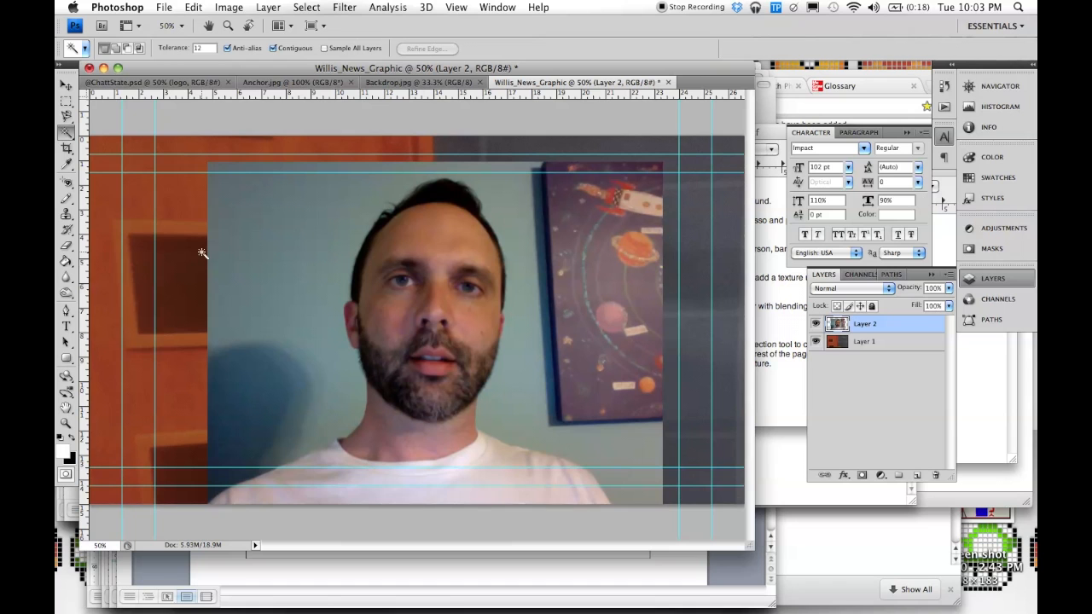
- Try selecting the wall and poster behind the anchor with the Magic Wand, raising the tolerance to 35, and drop the selection
left_click(329, 292)
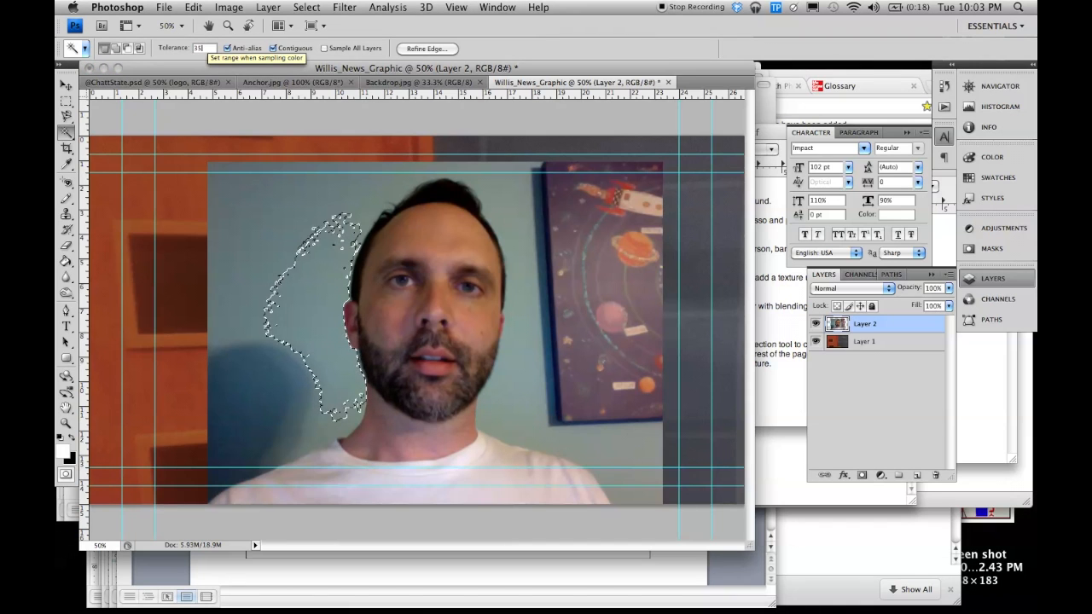
left_click(251, 207)
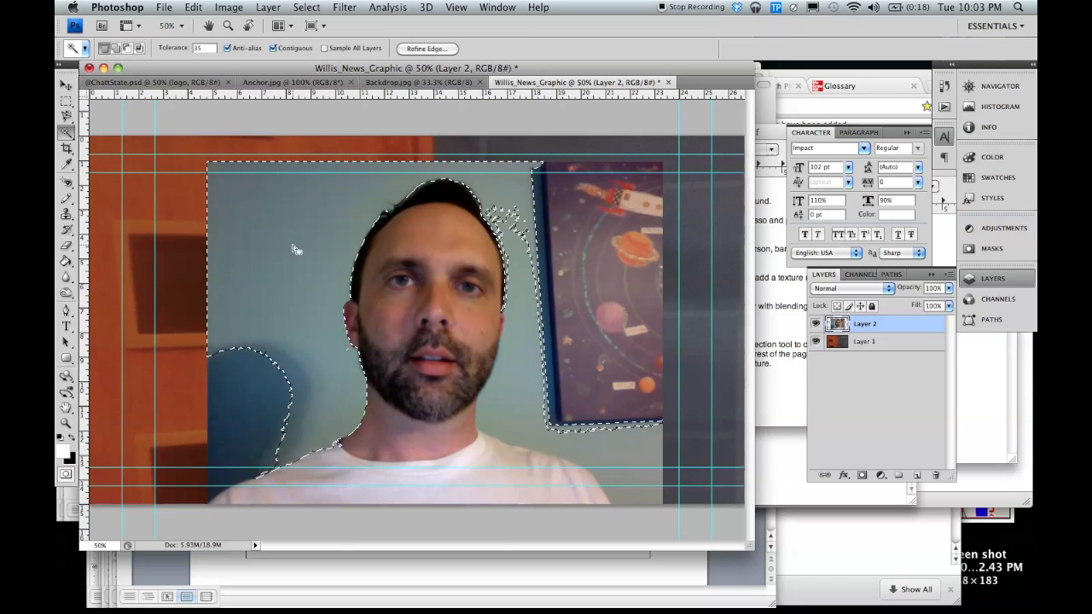
left_click(526, 362, "shift")
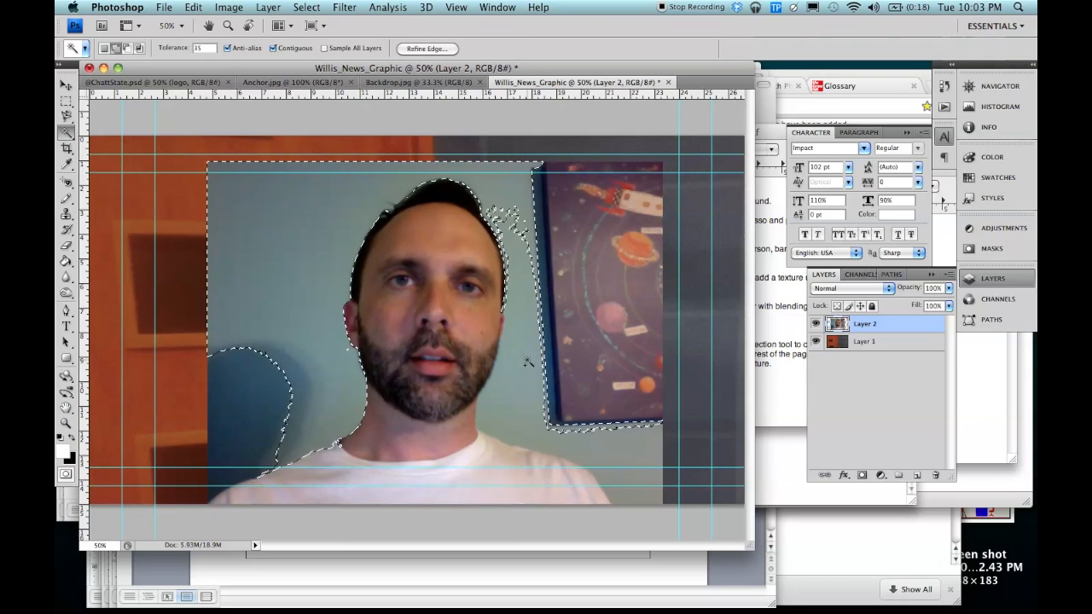
left_click(250, 427, "shift")
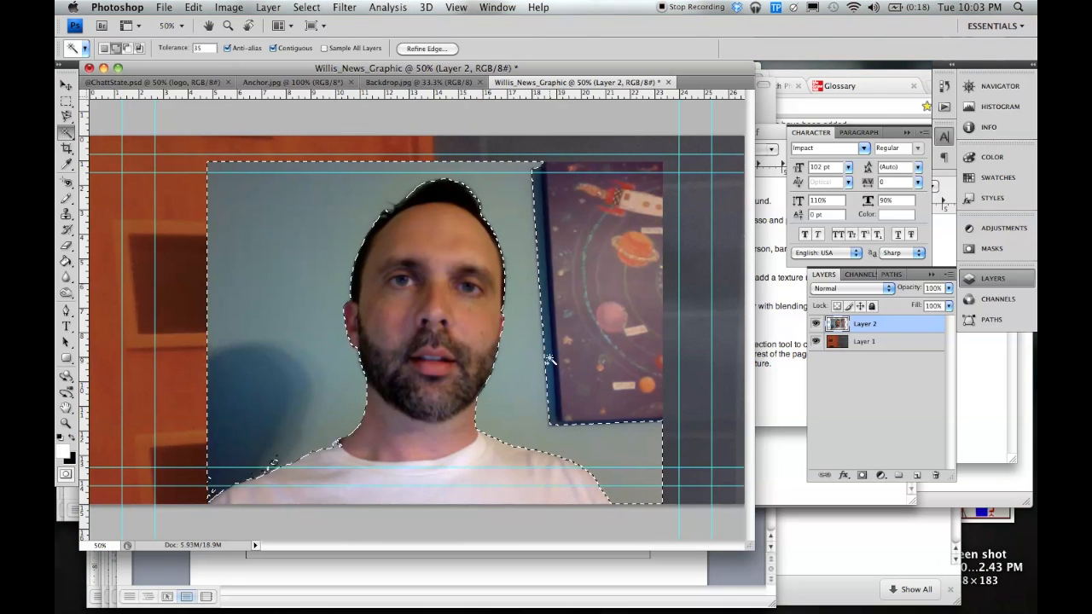
left_click(579, 353, "shift")
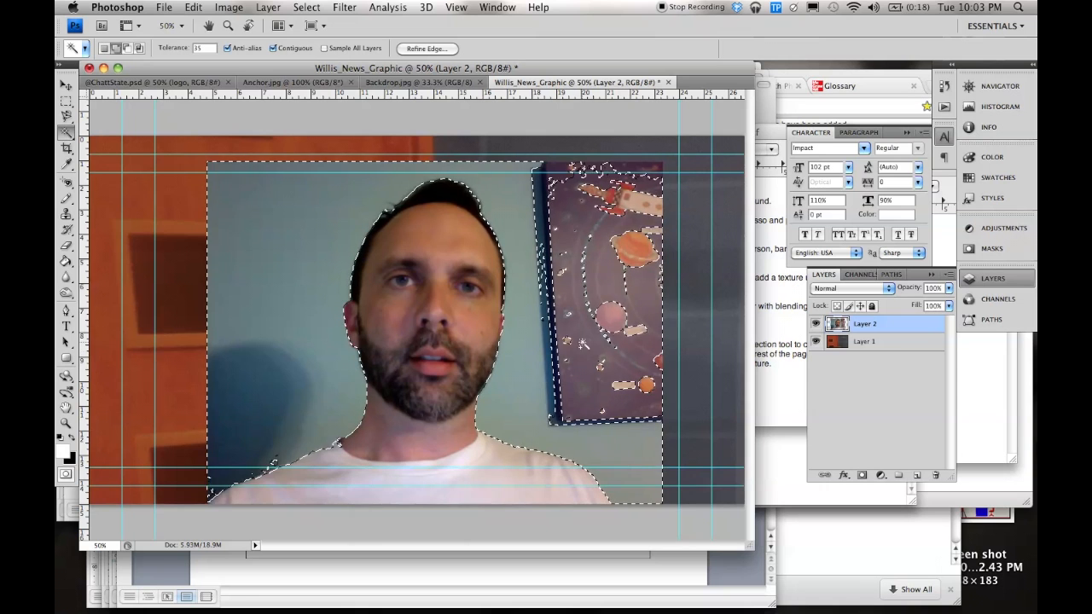
left_click(610, 316, "shift")
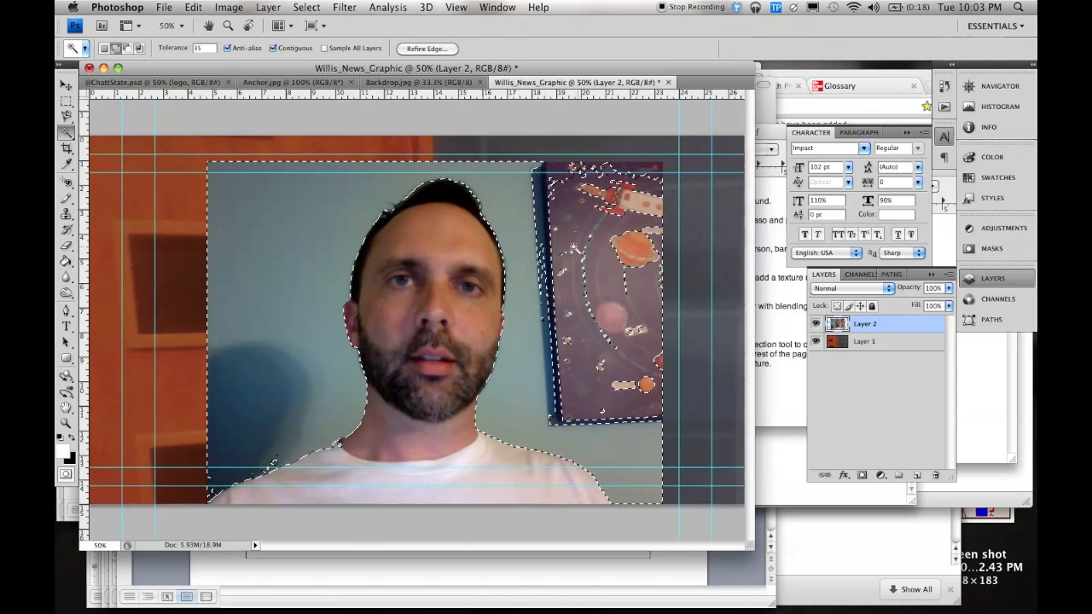
key("super+d")
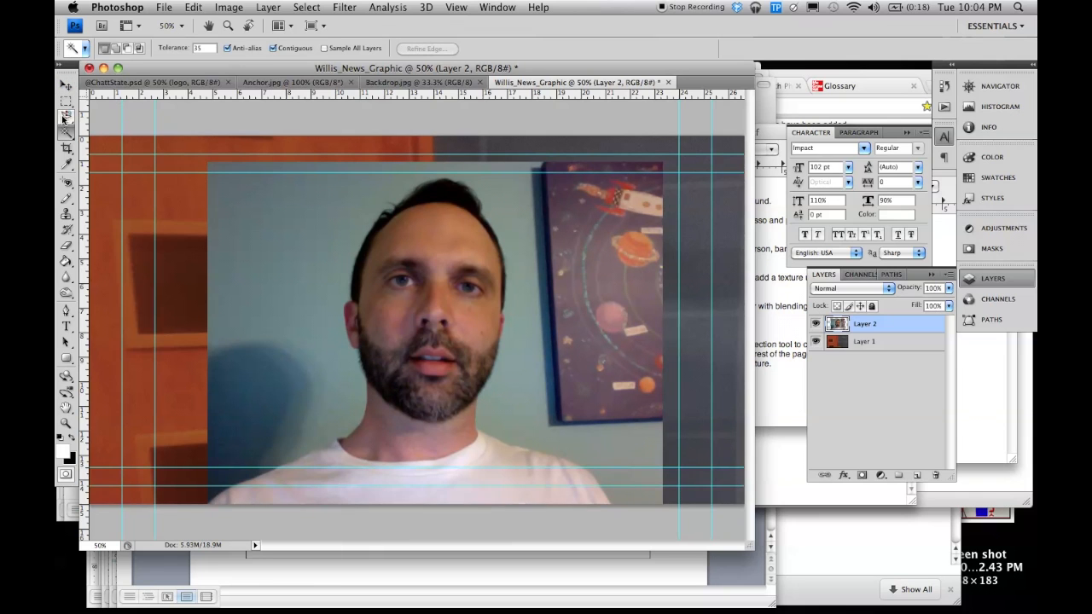
- Trace the anchor's head and shoulders with the Magnetic Lasso, closing the selection along the canvas's lower edge
left_click(66, 117)
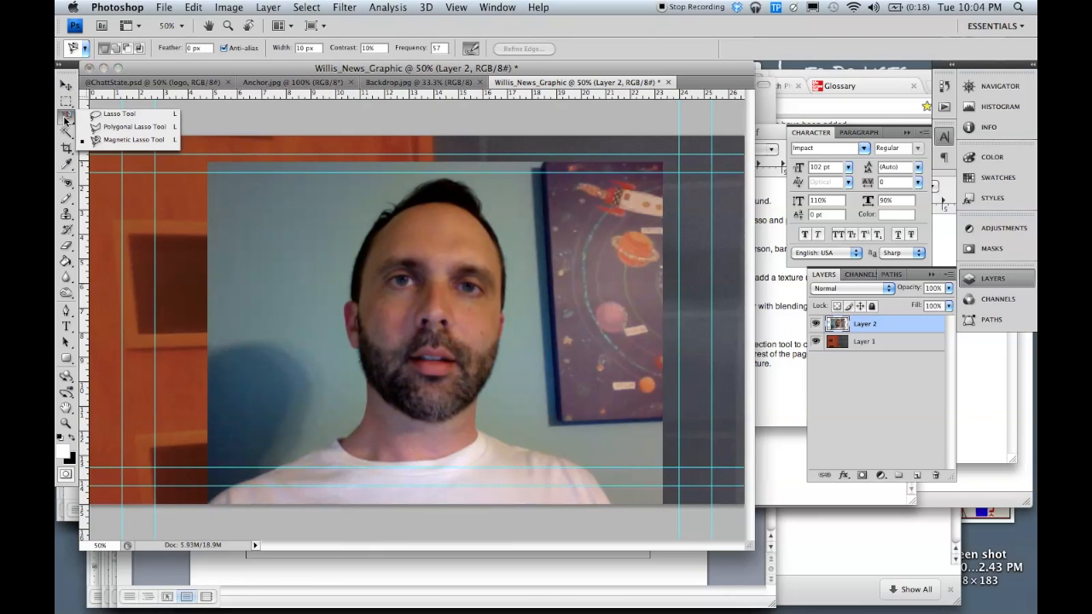
left_click(117, 140)
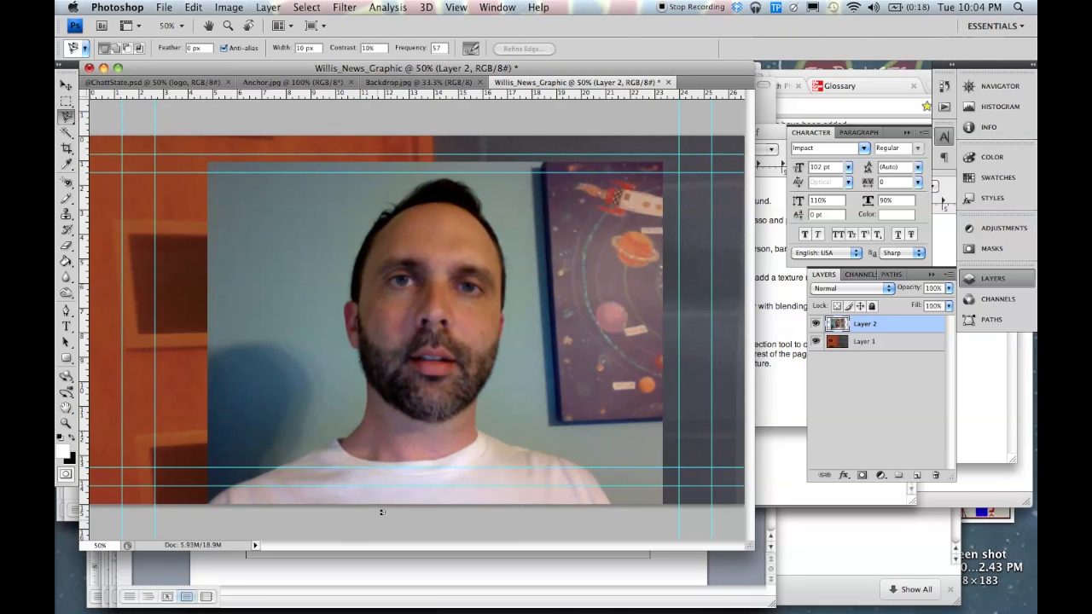
left_click_drag(754, 549, 790, 557)
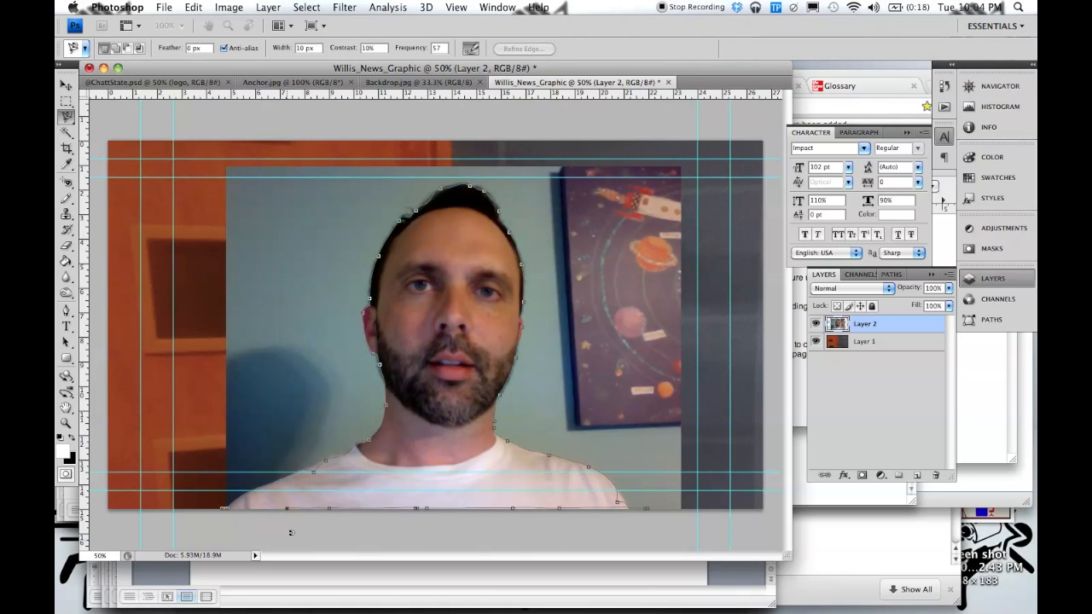
double_click(226, 533)
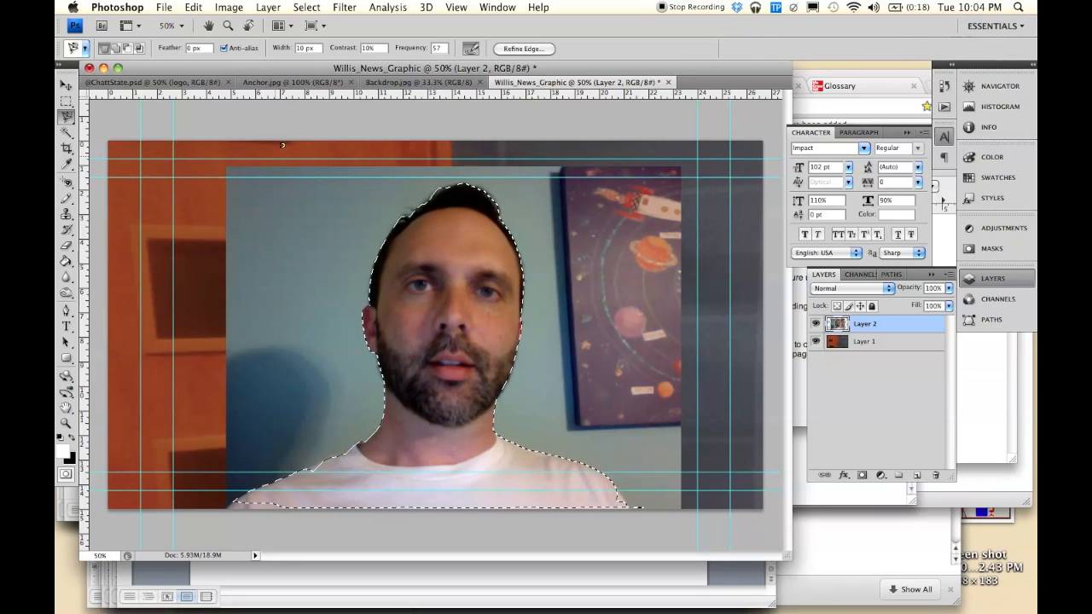
- Invert the selection, delete the photo background around the anchor, and deselect
left_click(305, 8)
left_click(332, 63)
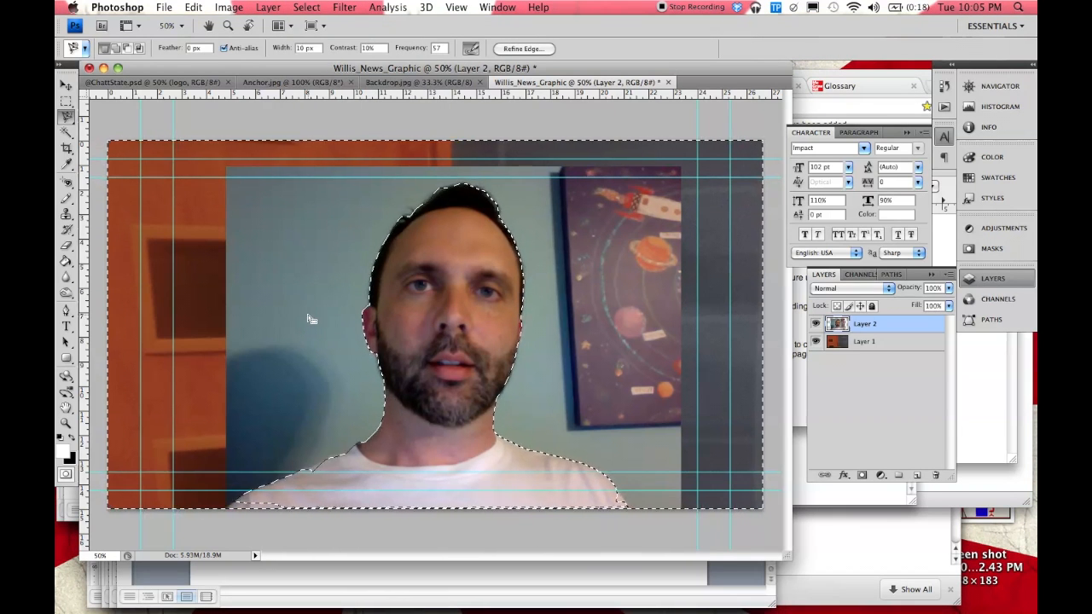
key("Delete")
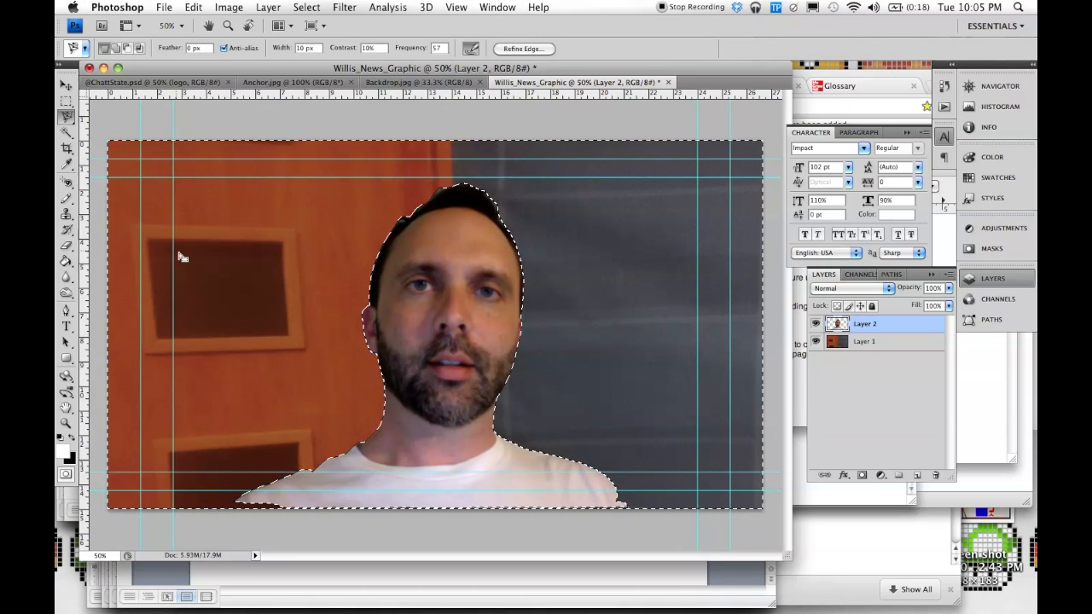
key("super+d")
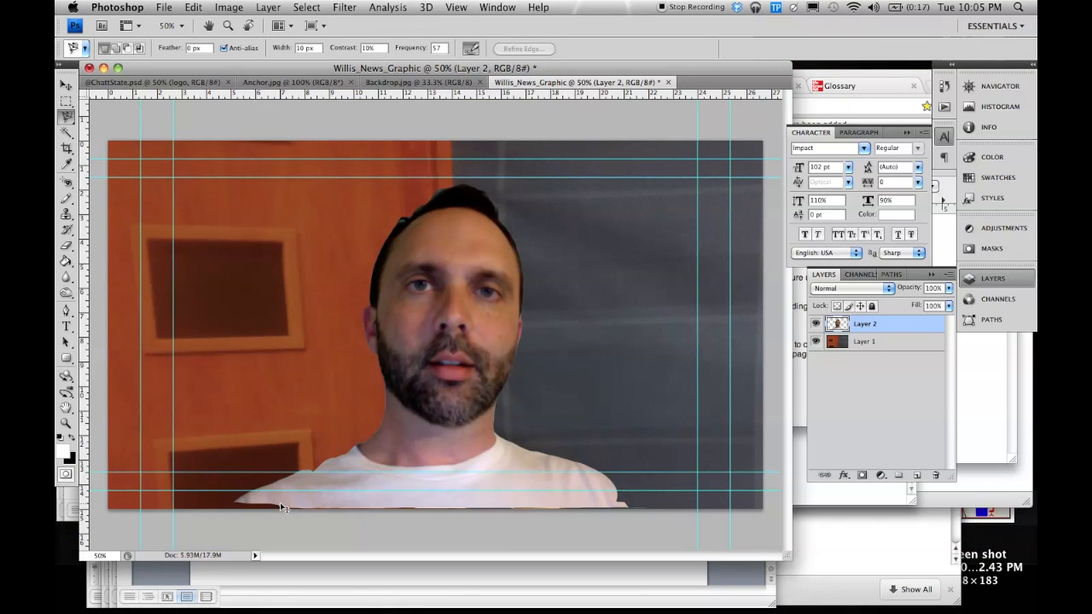
- Stretch the anchor cutout's height downward to 102.5% so its ragged lower edge falls outside the canvas
key("super+t")
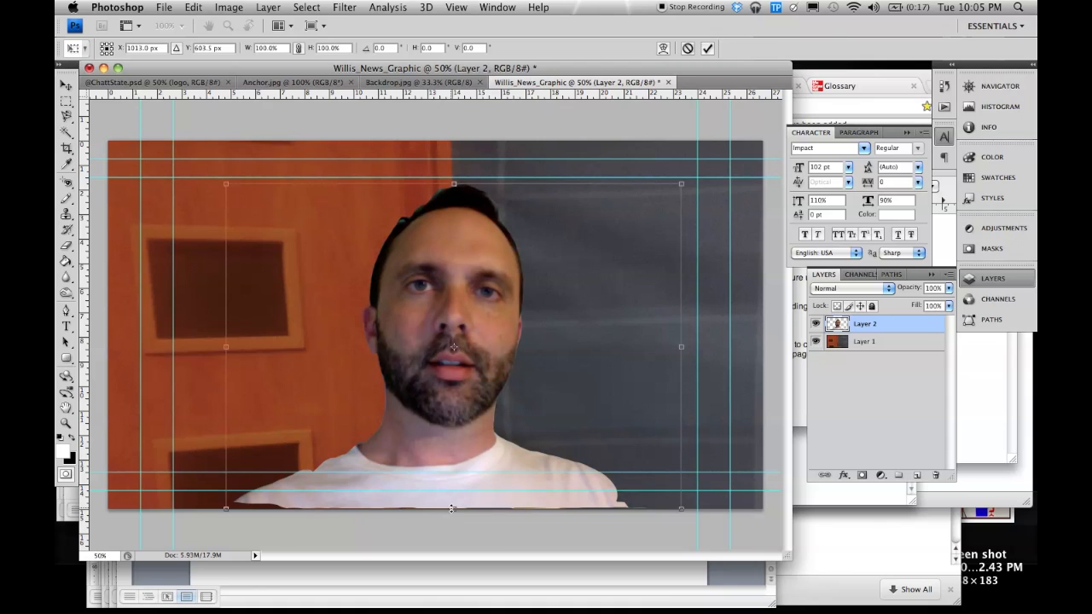
left_click_drag(453, 509, 453, 517)
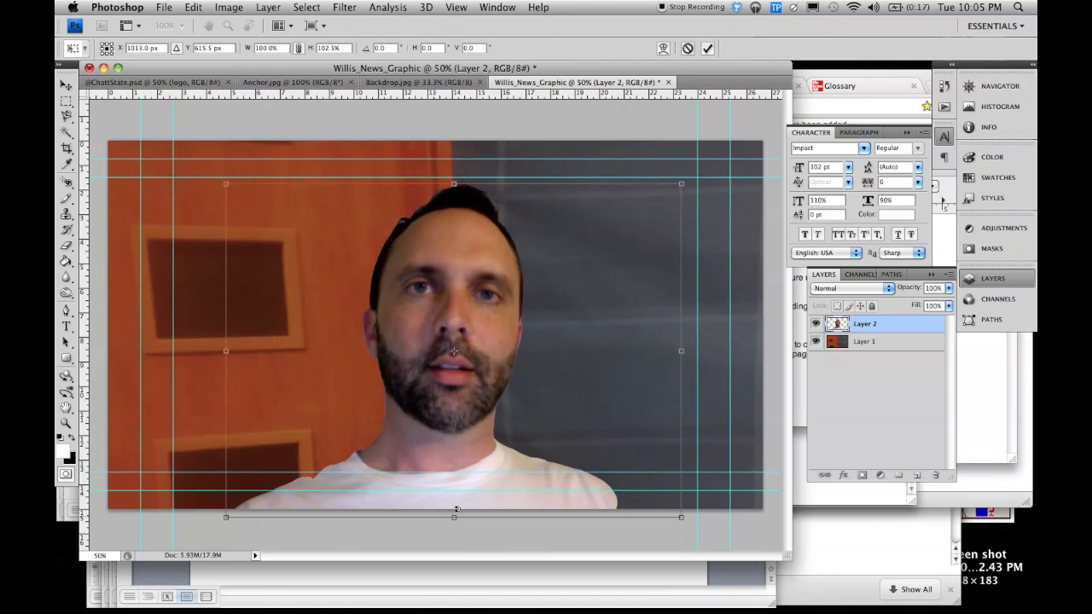
key("Return")
key("l")
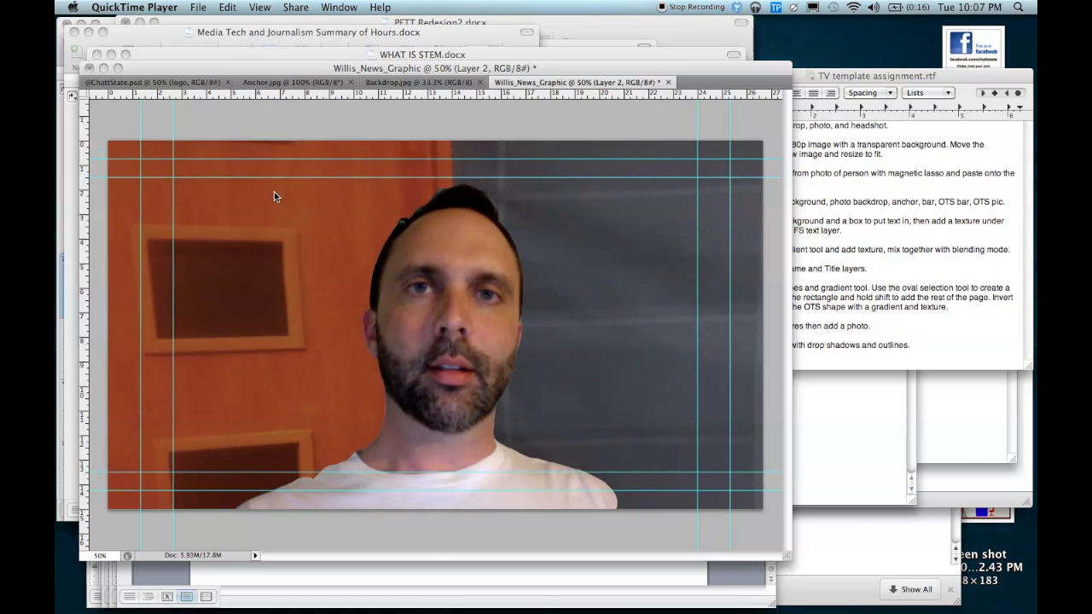
- Rename the photo backdrop layer Backdrop and the headshot layer Anchor, and switch to the TV template assignment.rtf notes in TextEdit
left_click(274, 191)
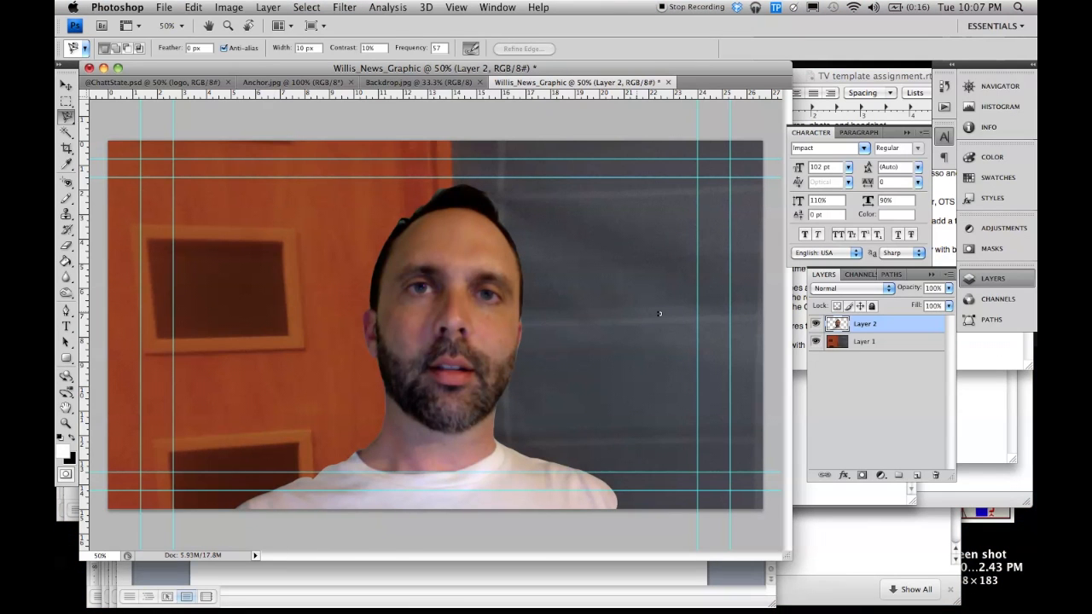
double_click(862, 342)
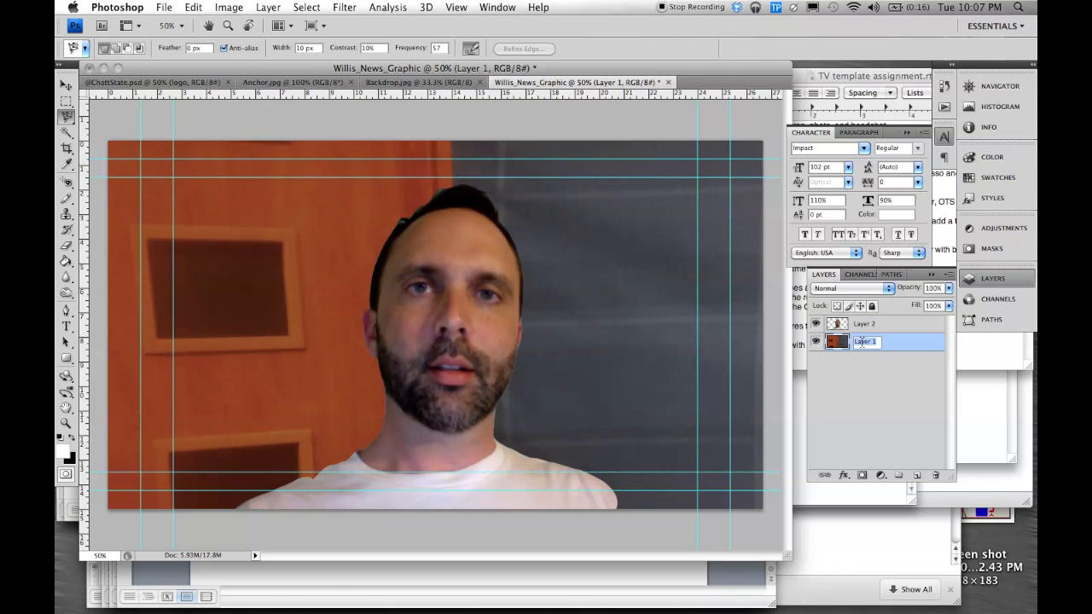
type("A")
double_click(861, 325)
type("Anchor")
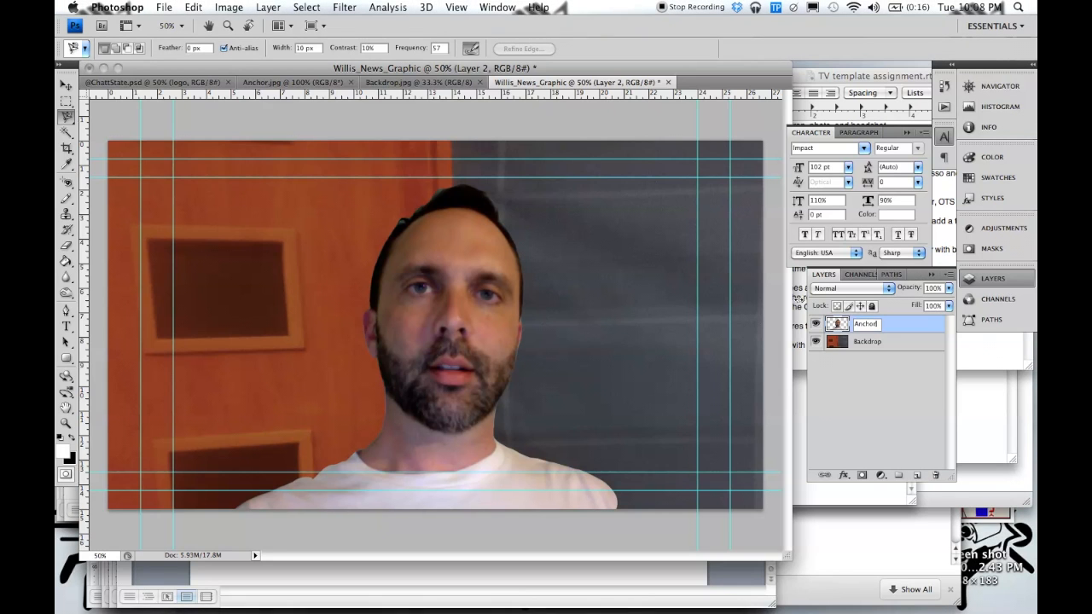
left_click(802, 302)
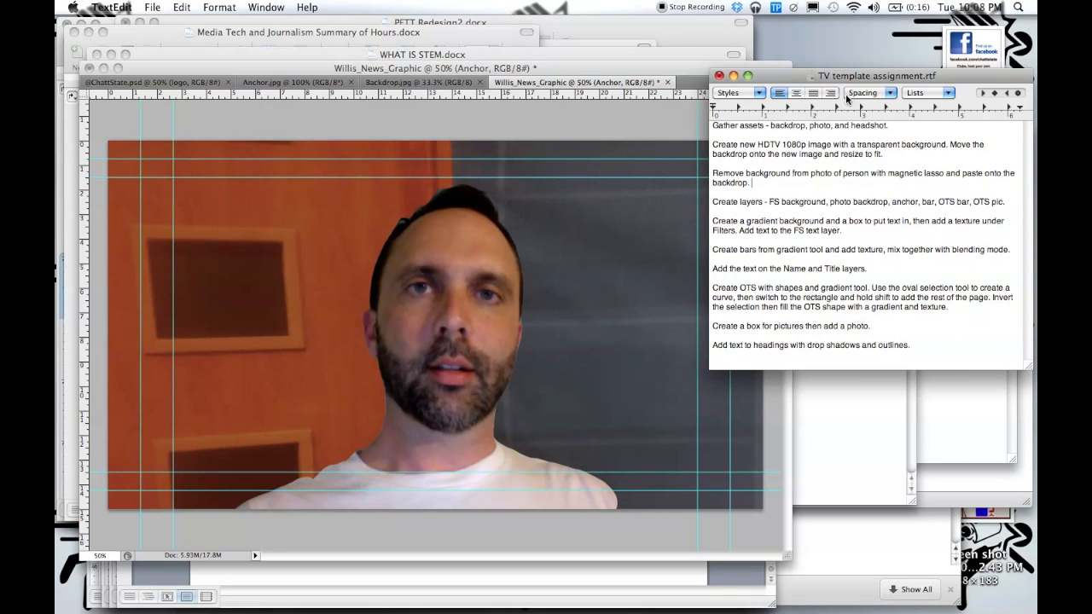
- Move the TV template assignment.rtf notes clear of the layer list and switch back to Photoshop
left_click_drag(868, 79, 877, 320)
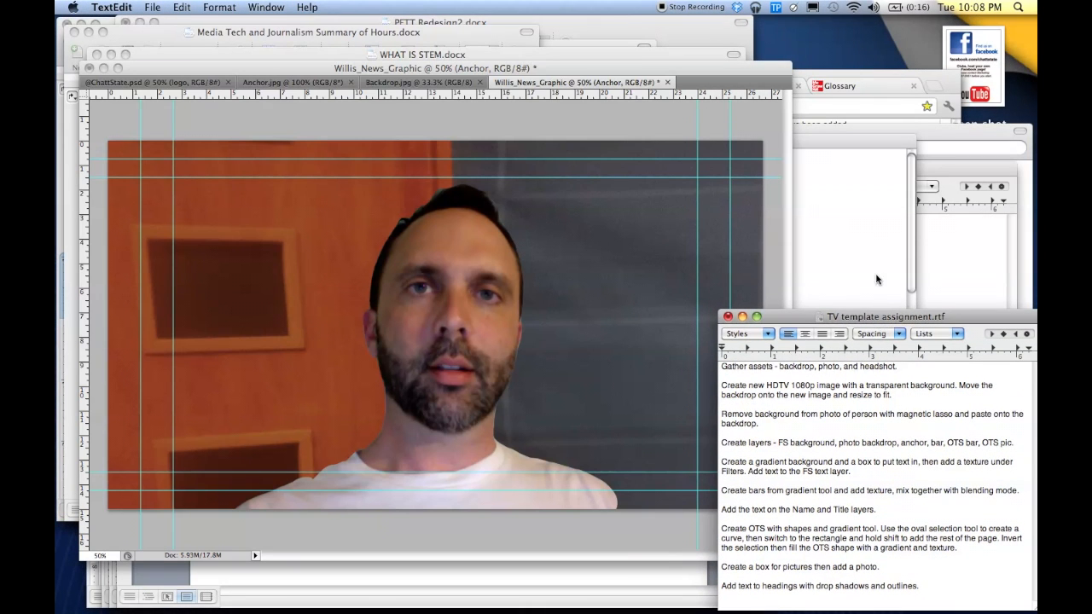
left_click(849, 143)
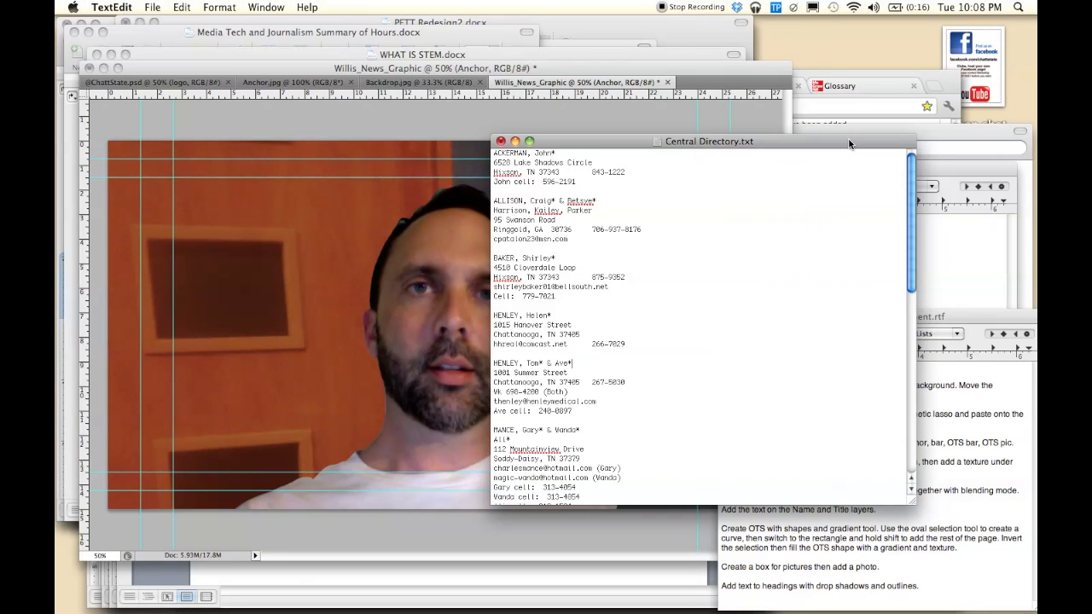
key("super+Tab")
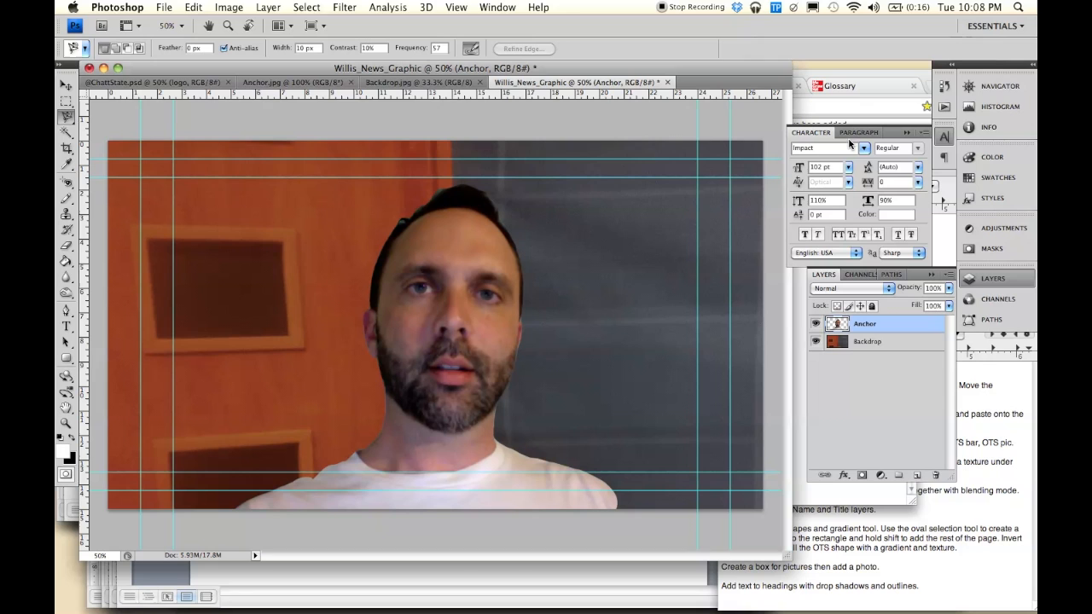
- Add a new layer above Anchor and name it FS background
left_click(917, 475)
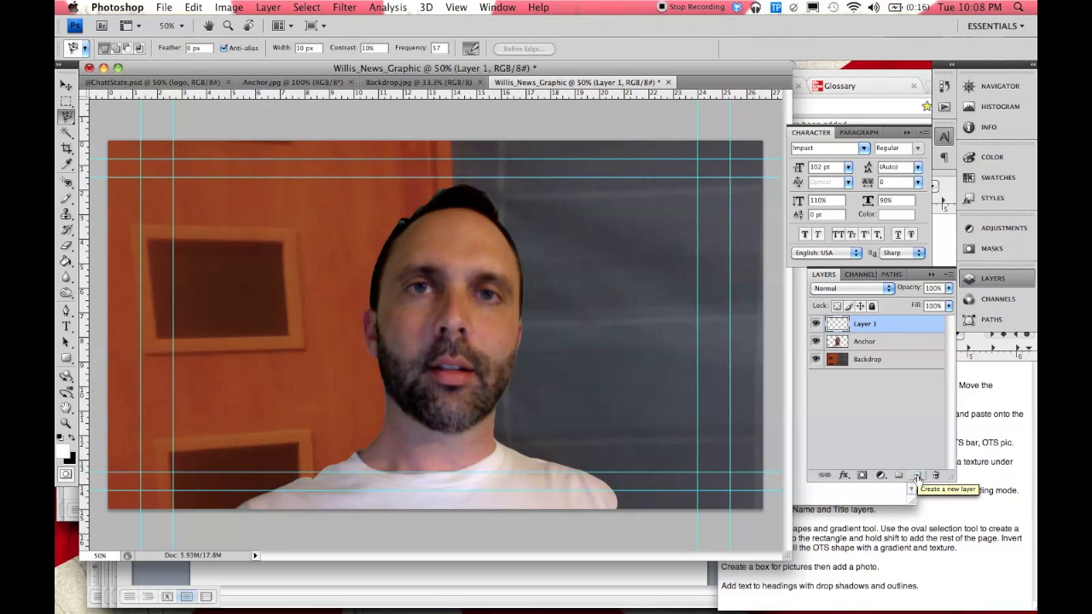
double_click(868, 329)
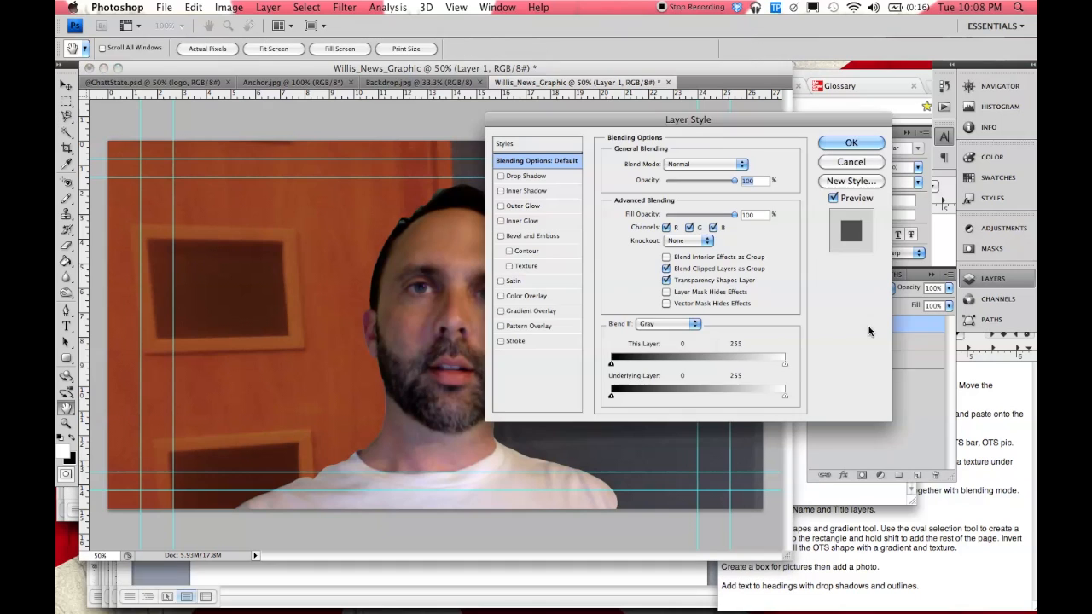
left_click(857, 162)
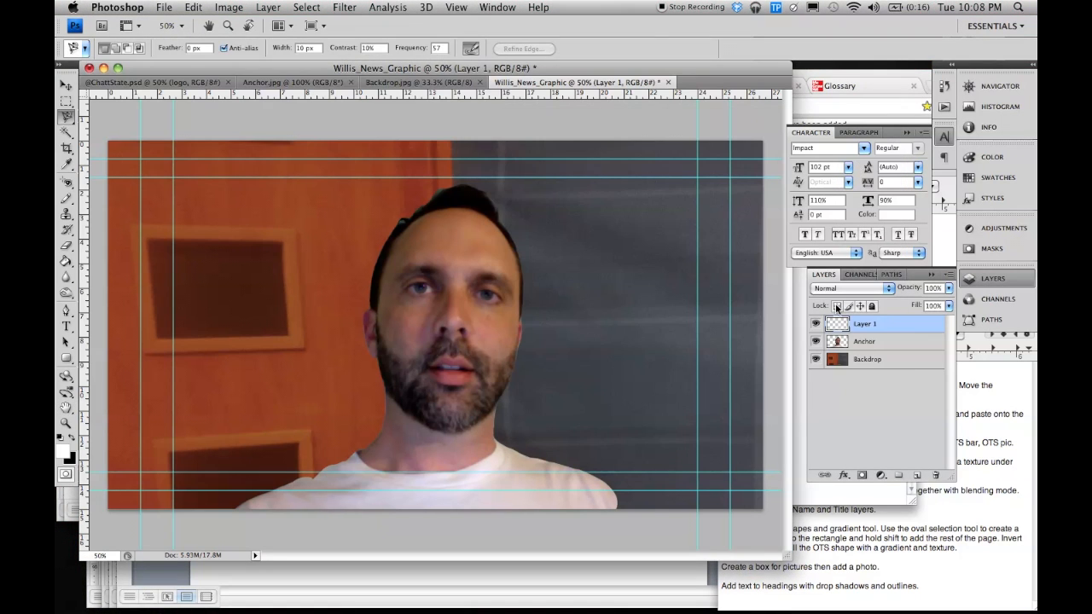
double_click(867, 324)
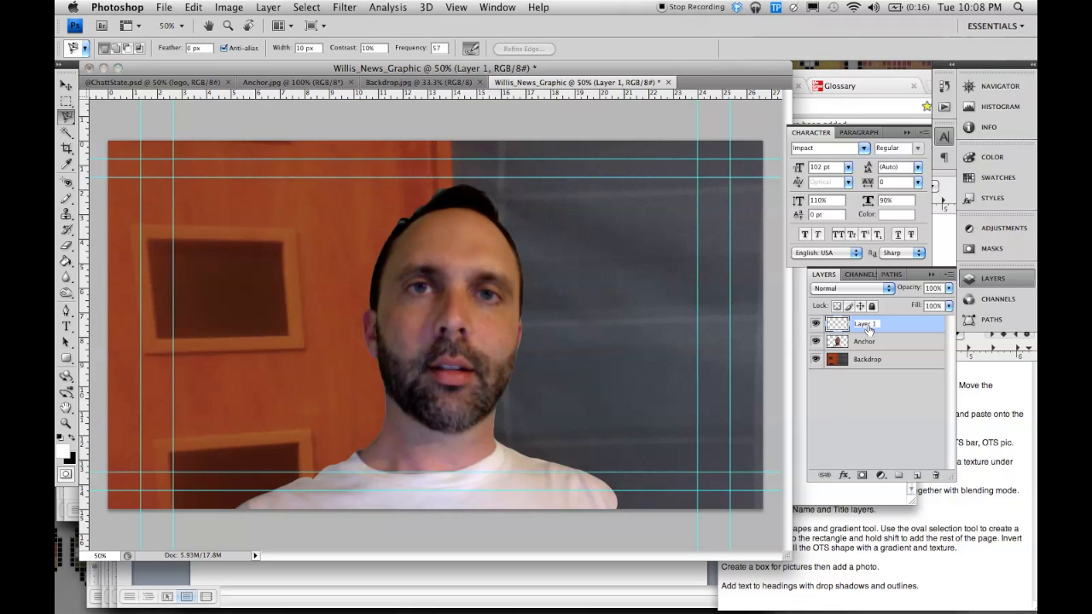
type("FS")
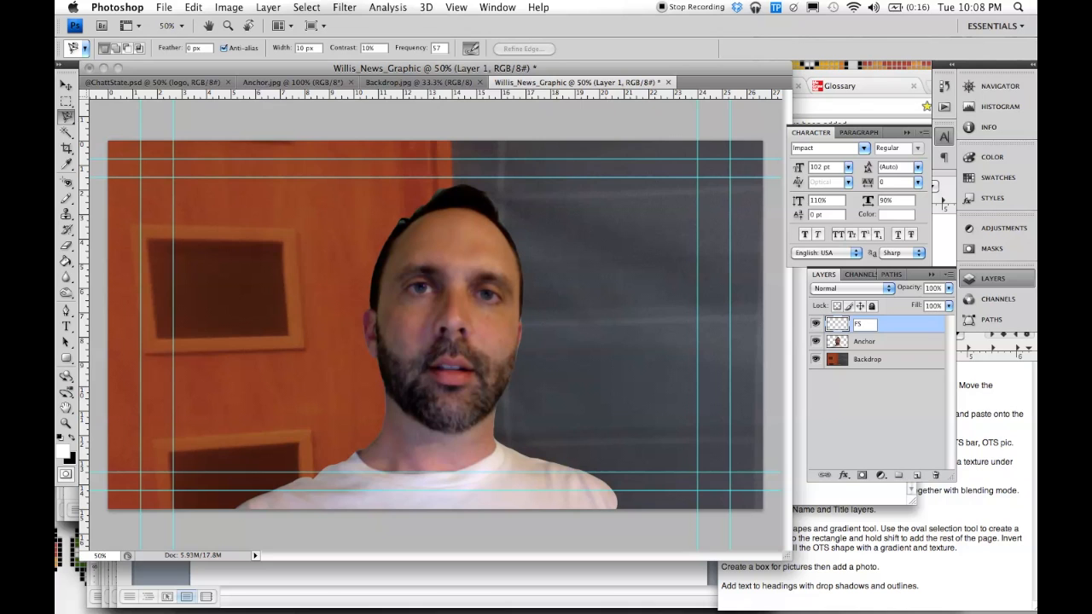
type(" background")
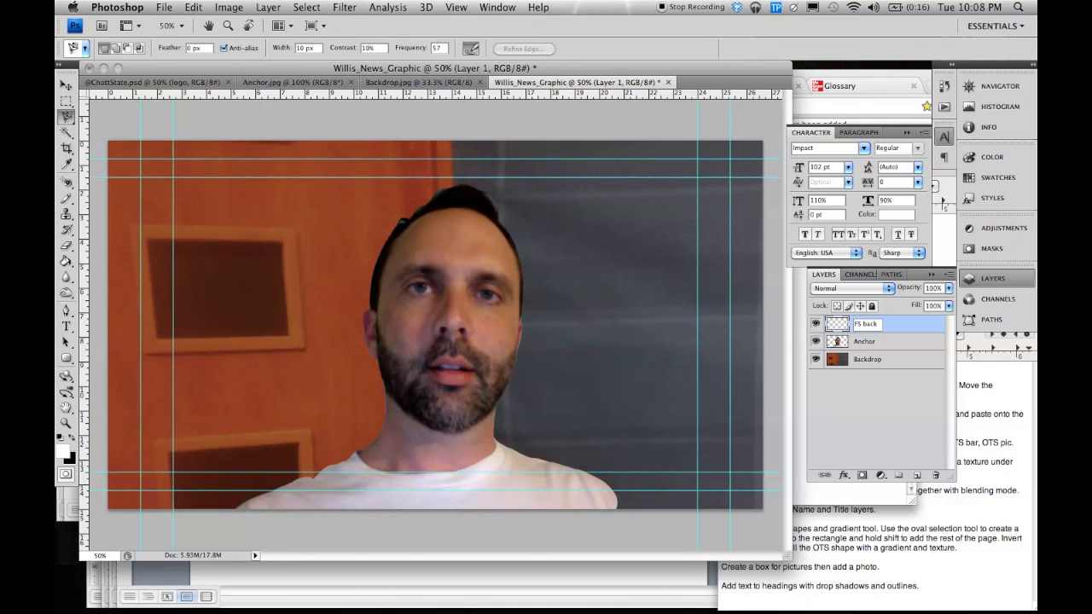
- Add a new layer above FS background and name it Lower-third bar
left_click(917, 476)
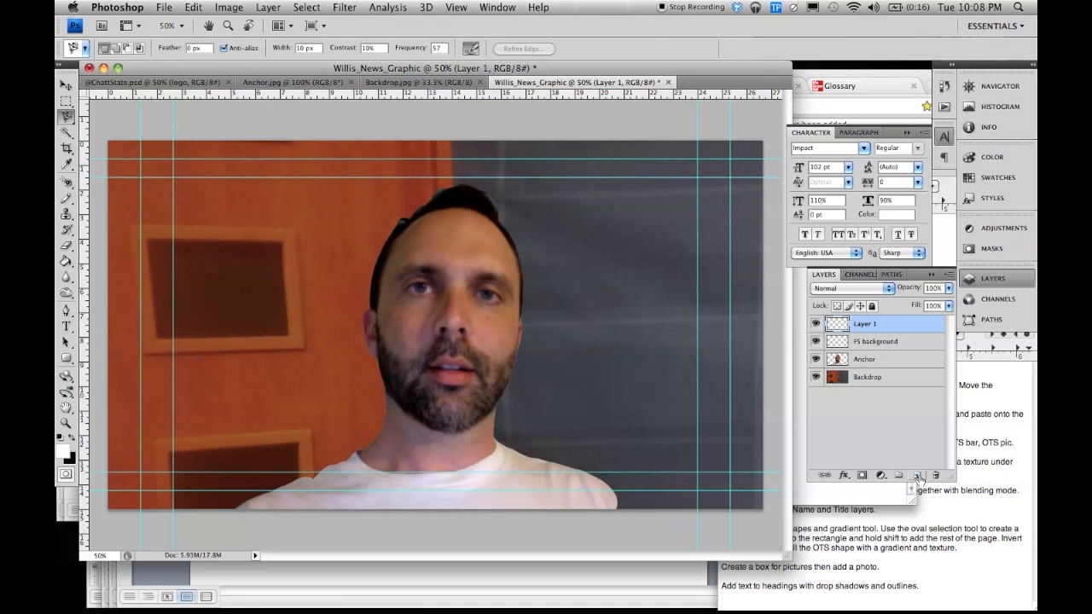
key("t")
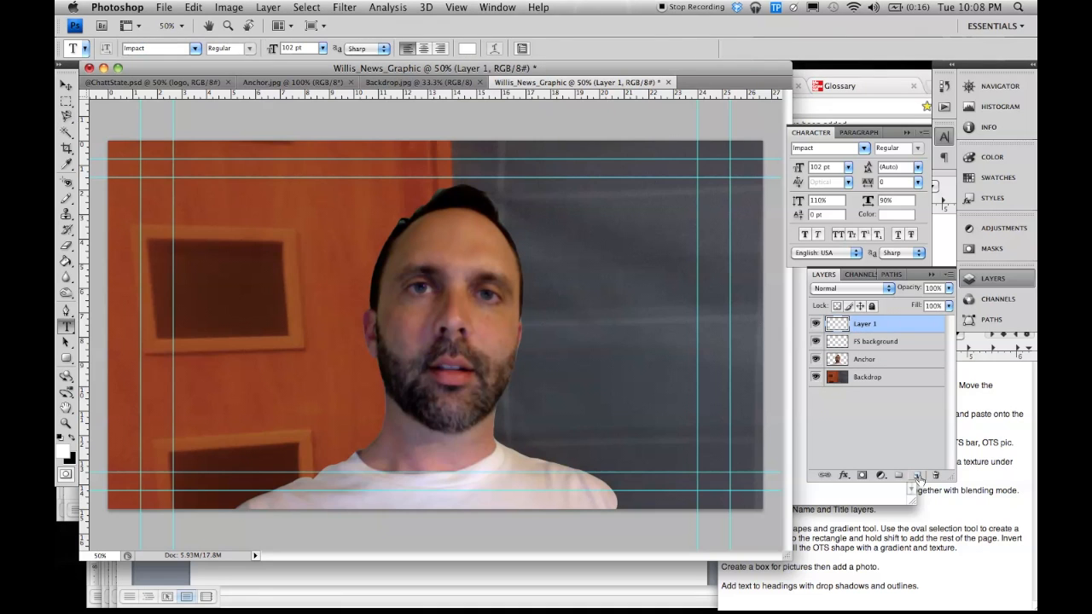
double_click(863, 325)
type("Lower-third")
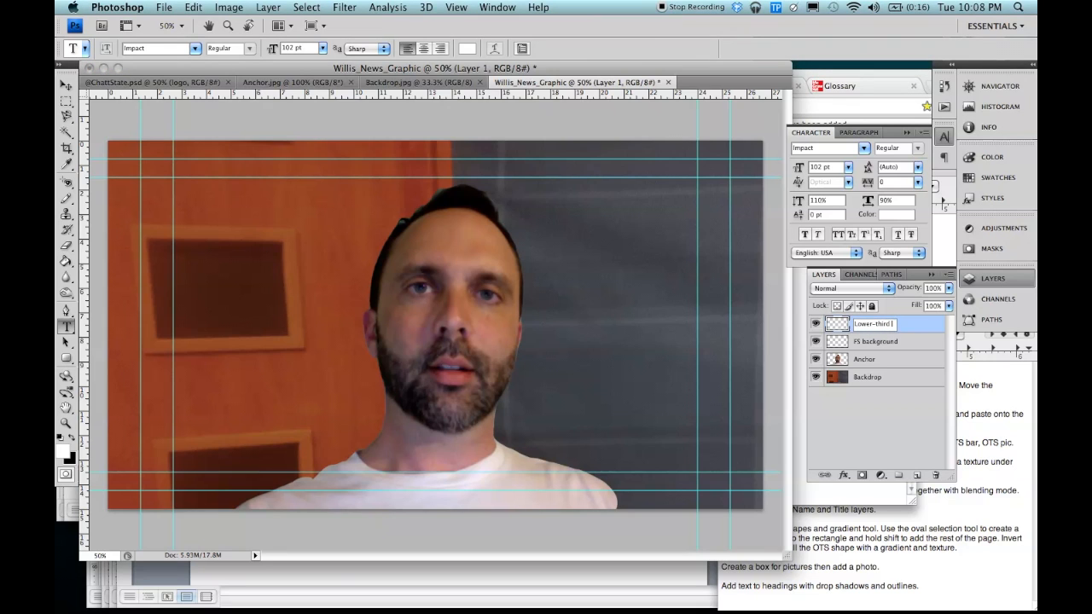
- Add two more layers above Lower-third bar, naming them OTS bar and OTS pic
left_click(917, 476)
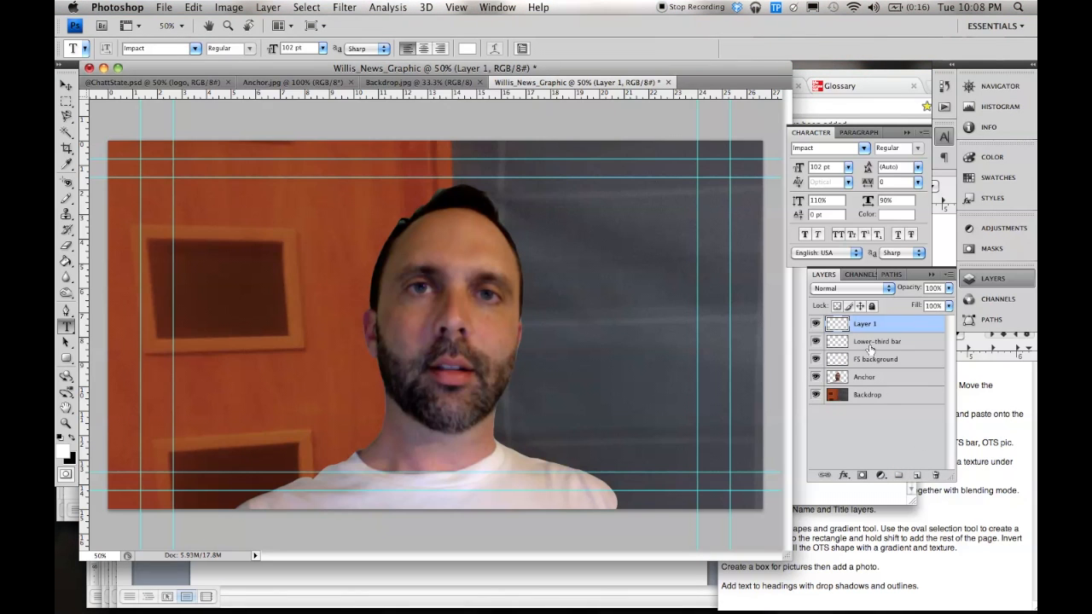
double_click(867, 324)
type("OTS bar")
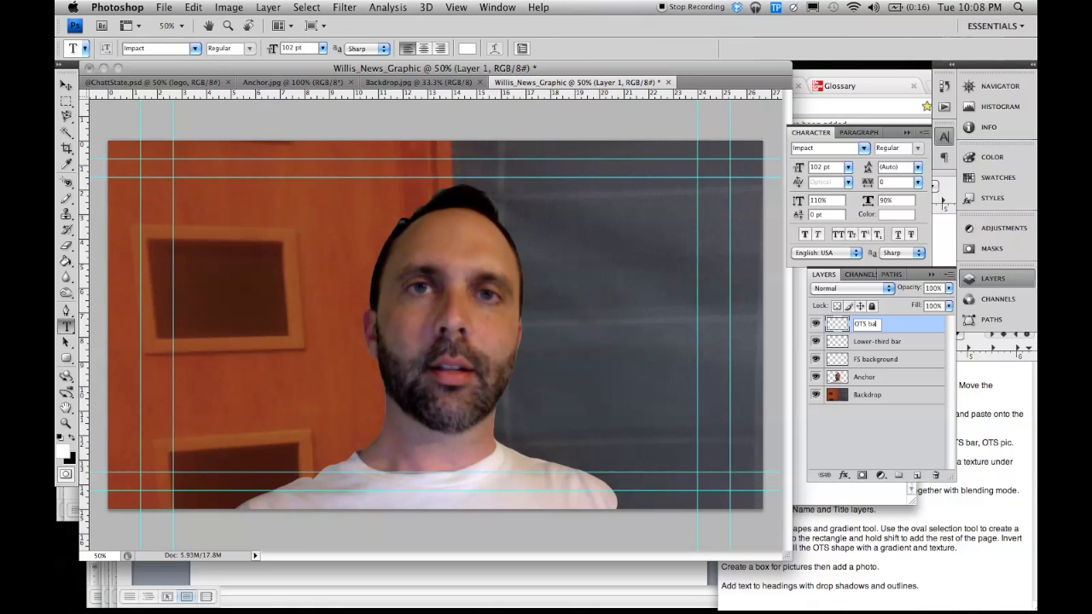
left_click(916, 476)
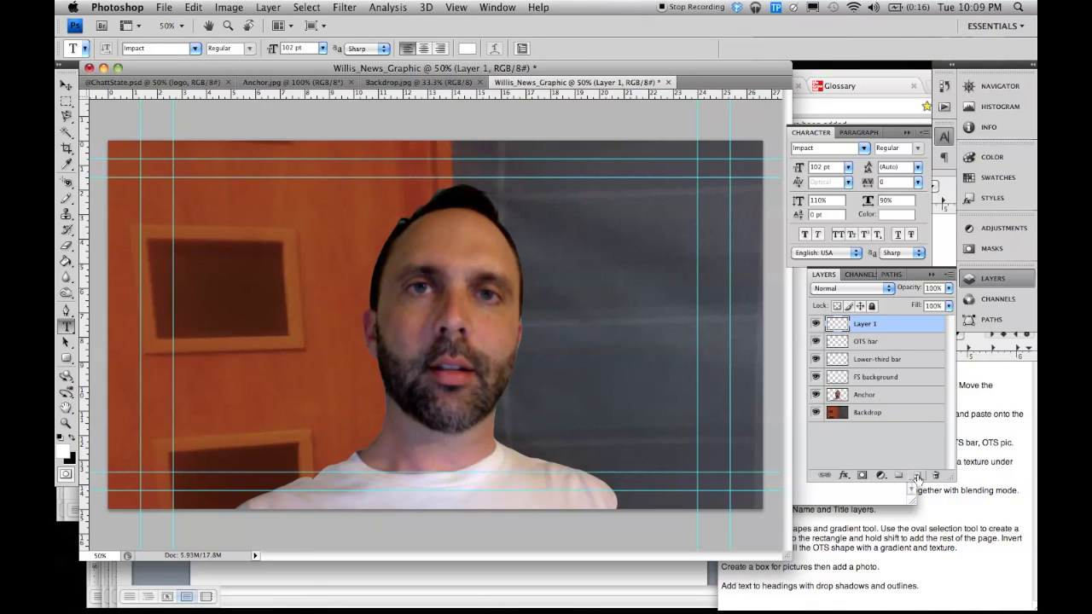
double_click(866, 325)
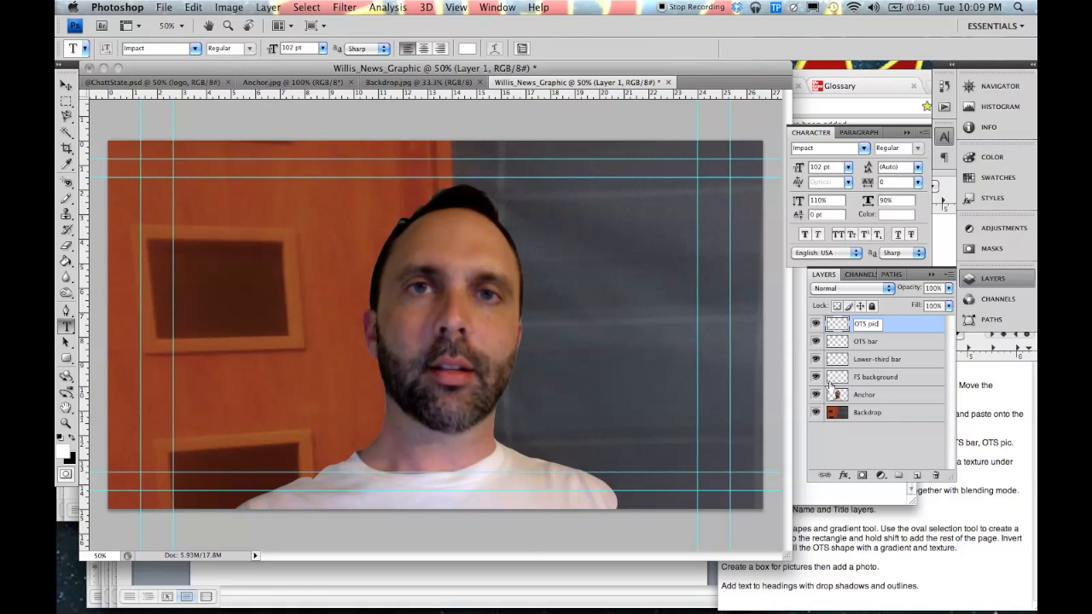
- Select the FS background layer and set the foreground color to dark blue, 11076e
left_click(886, 378)
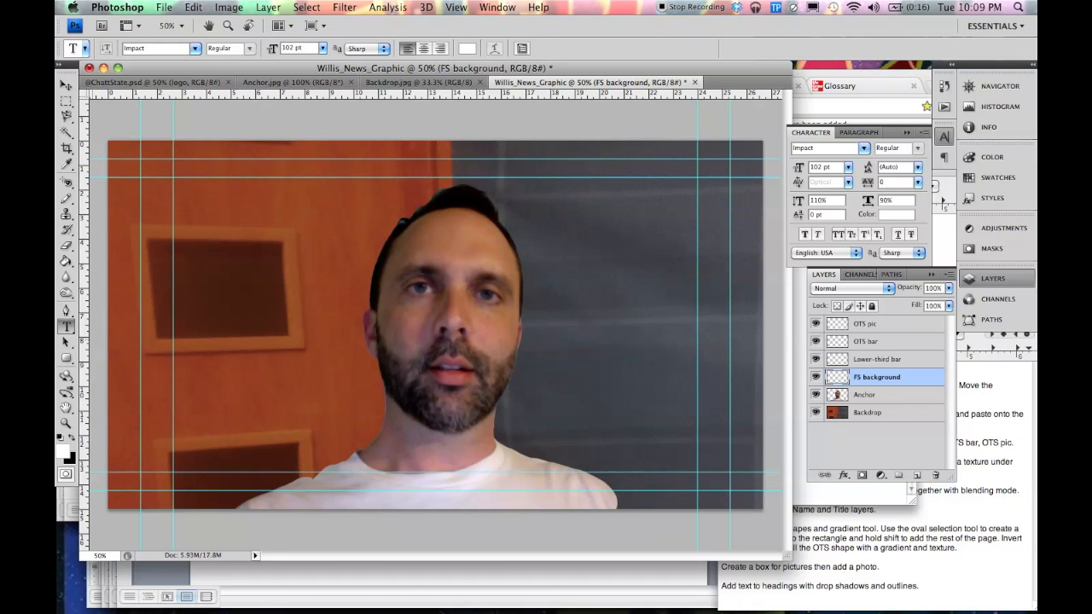
left_click(63, 450)
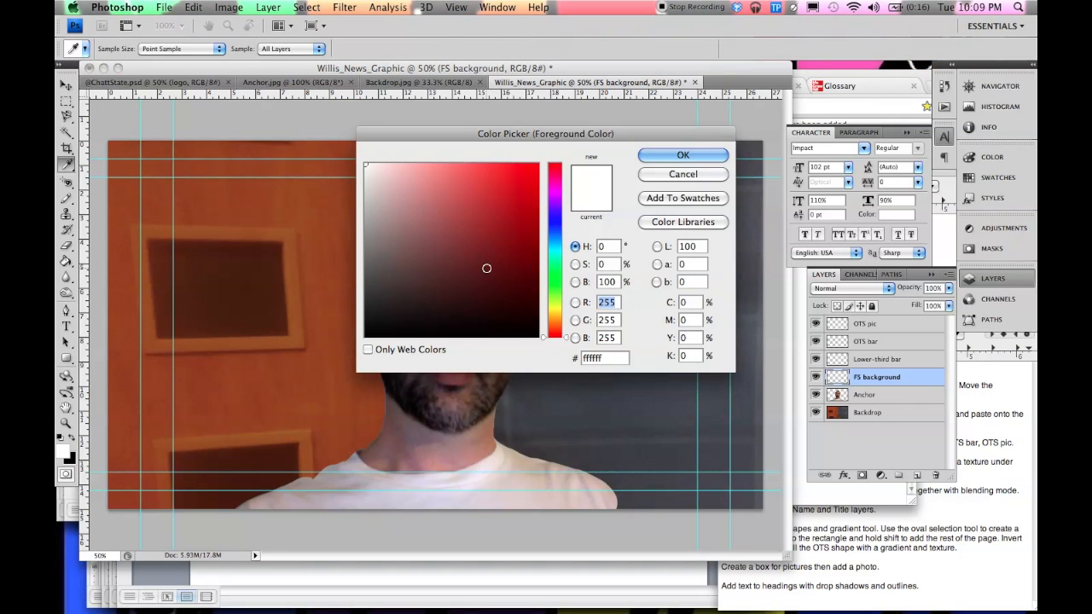
left_click(556, 217)
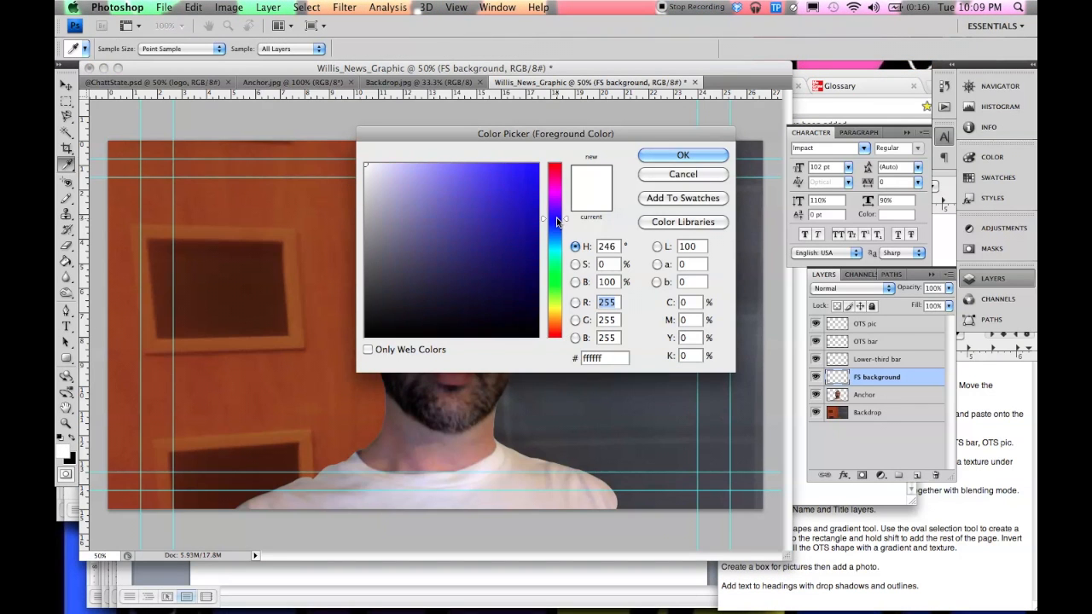
left_click(517, 241)
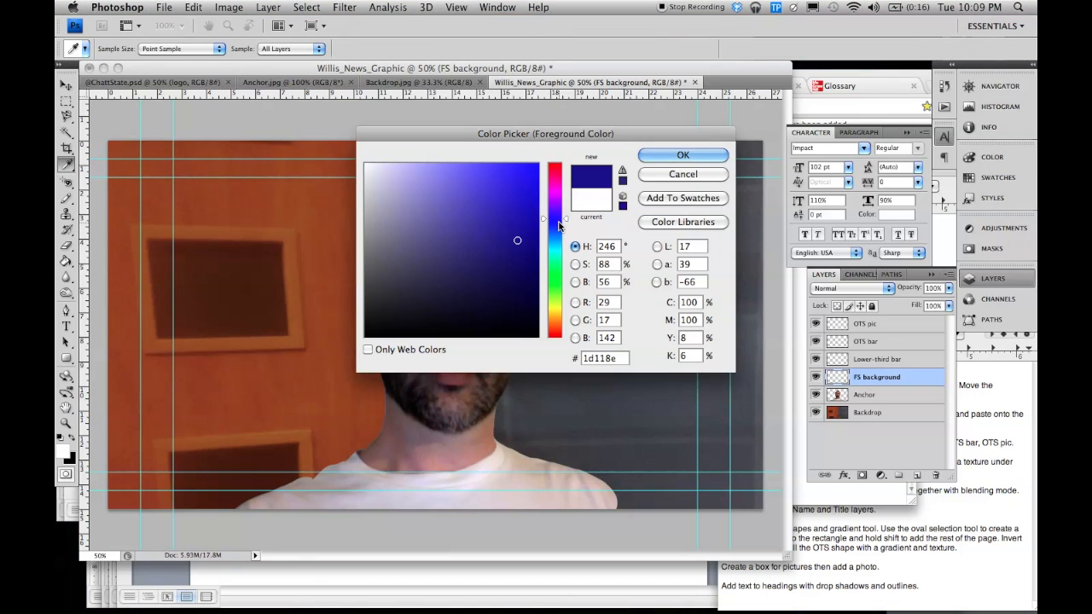
left_click(527, 262)
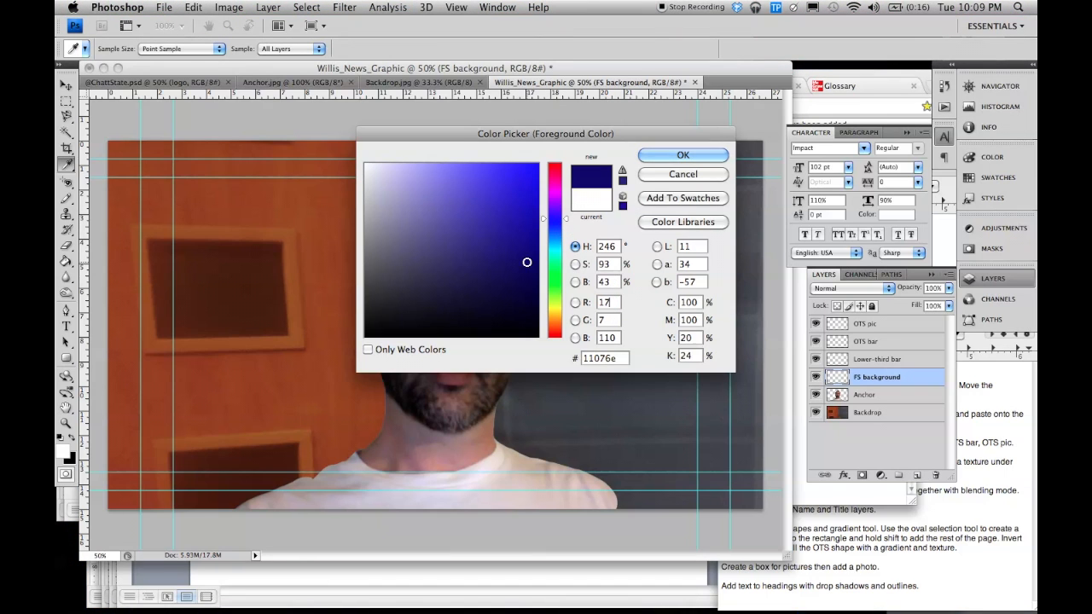
left_click(683, 155)
key("t")
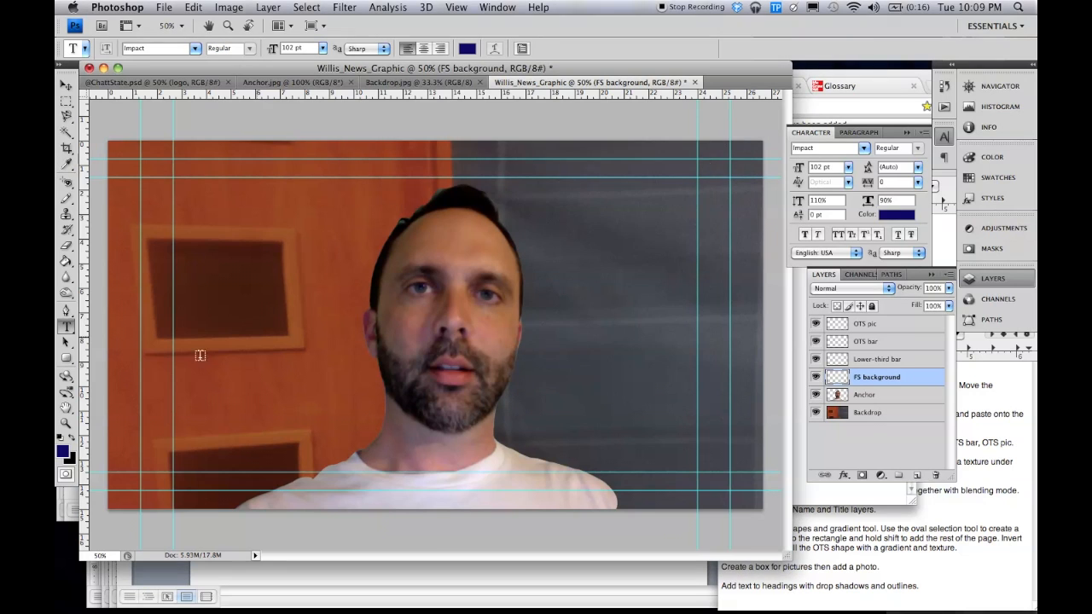
- Set the background color to muted navy, 2e2f54
left_click(72, 461)
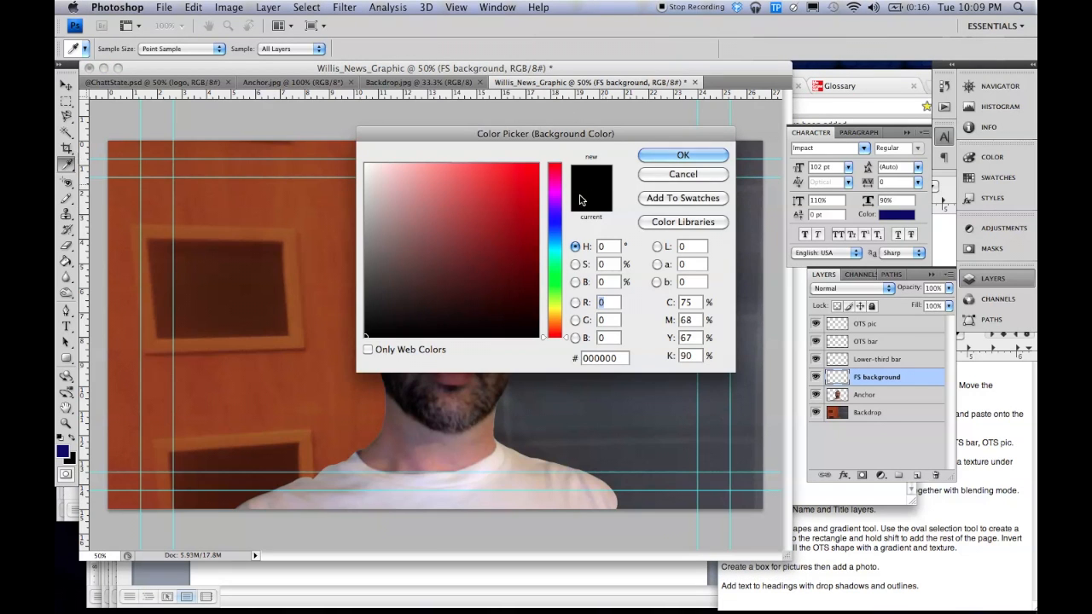
left_click(562, 222)
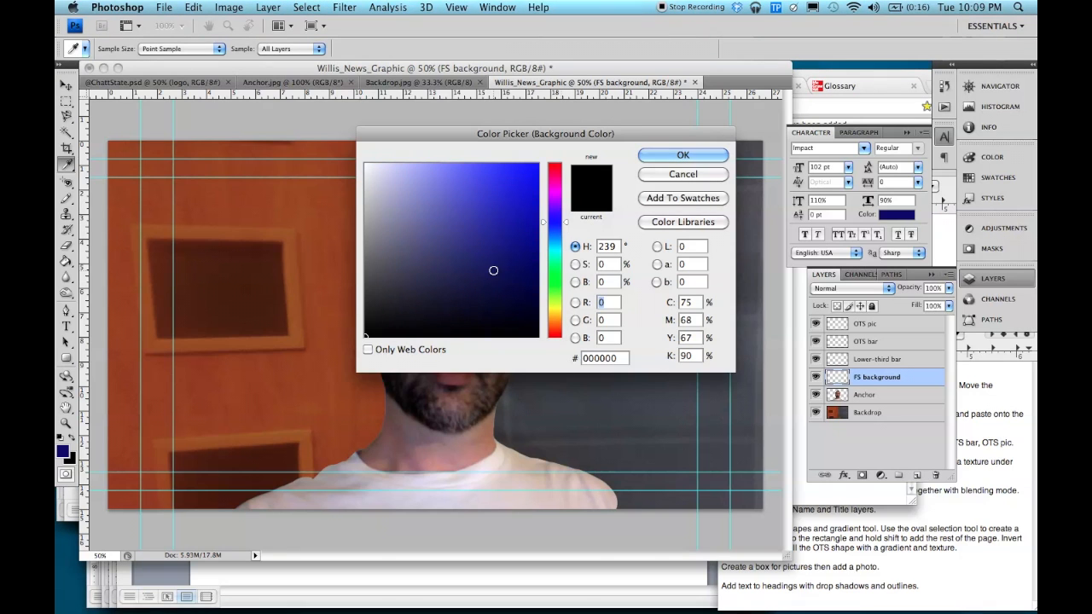
left_click(442, 280)
left_click(683, 155)
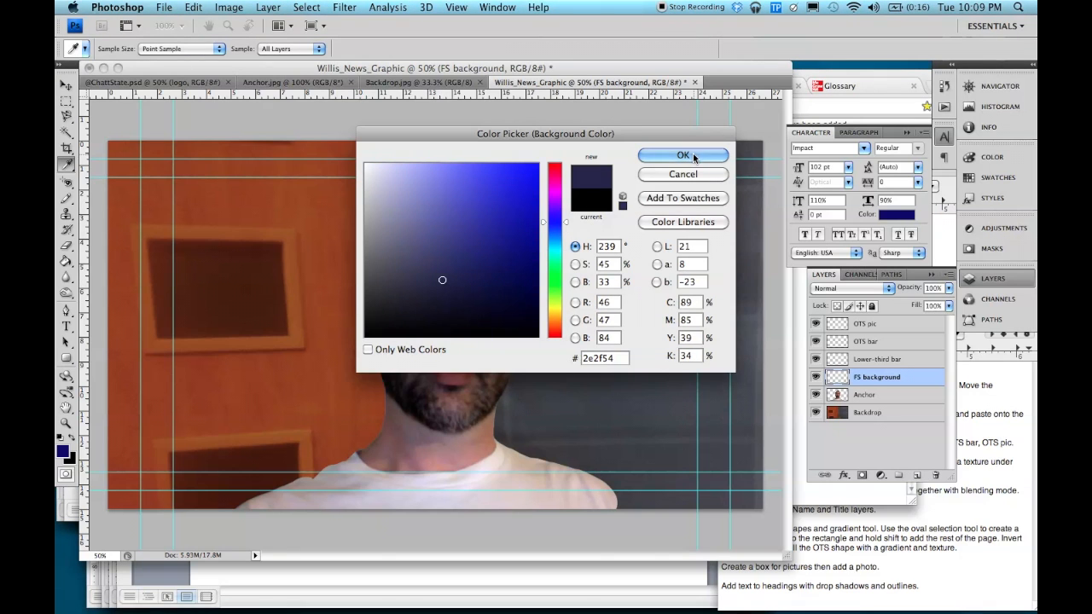
key("t")
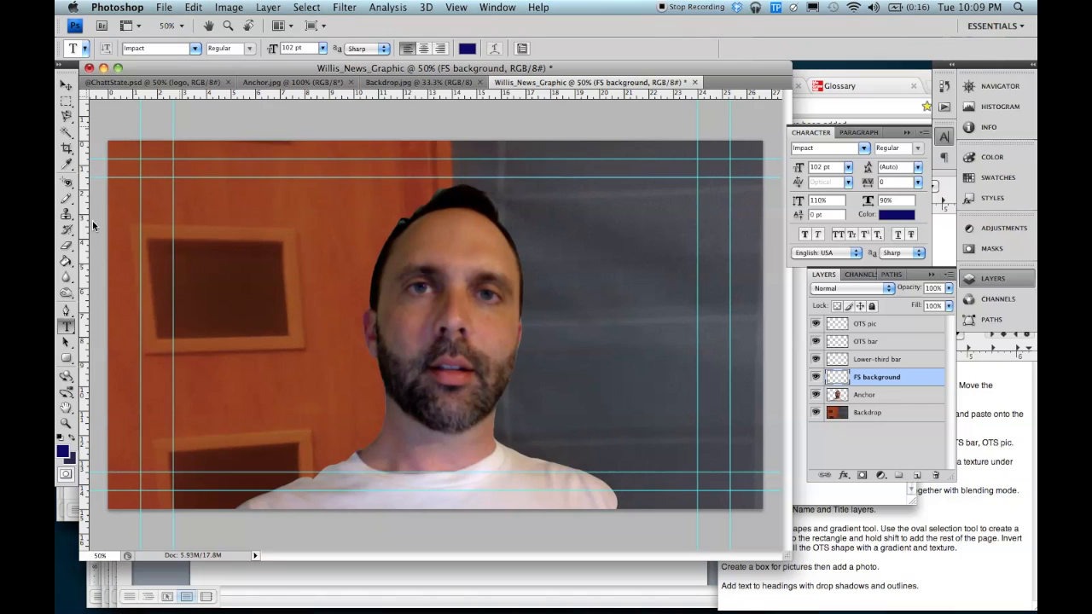
- Try a short radial gradient from the foreground color to transparent over the anchor's face on FS background, and undo it
left_click(65, 261)
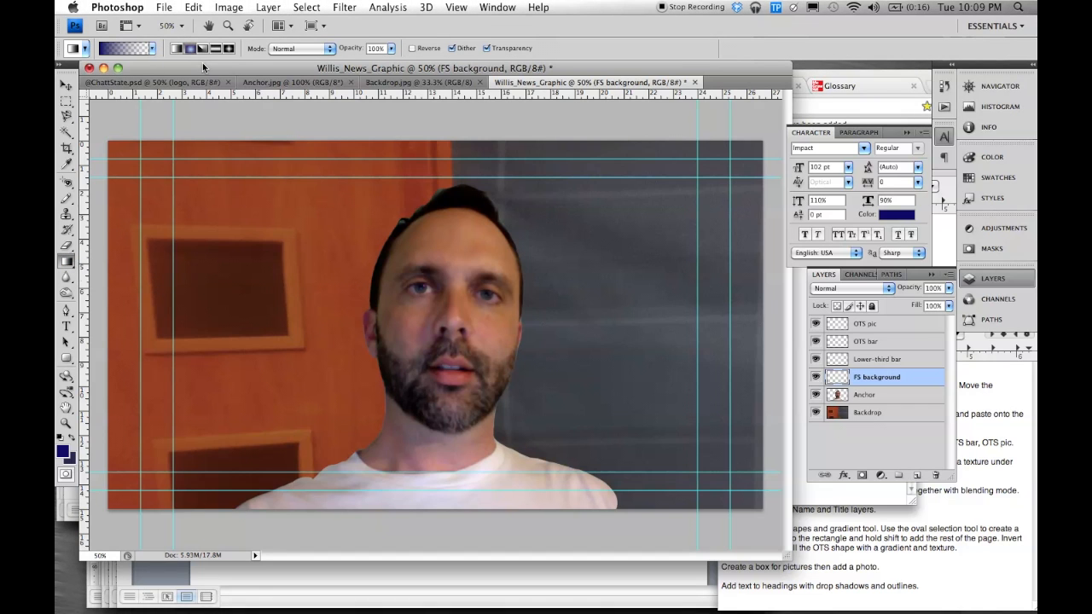
left_click_drag(458, 325, 557, 306)
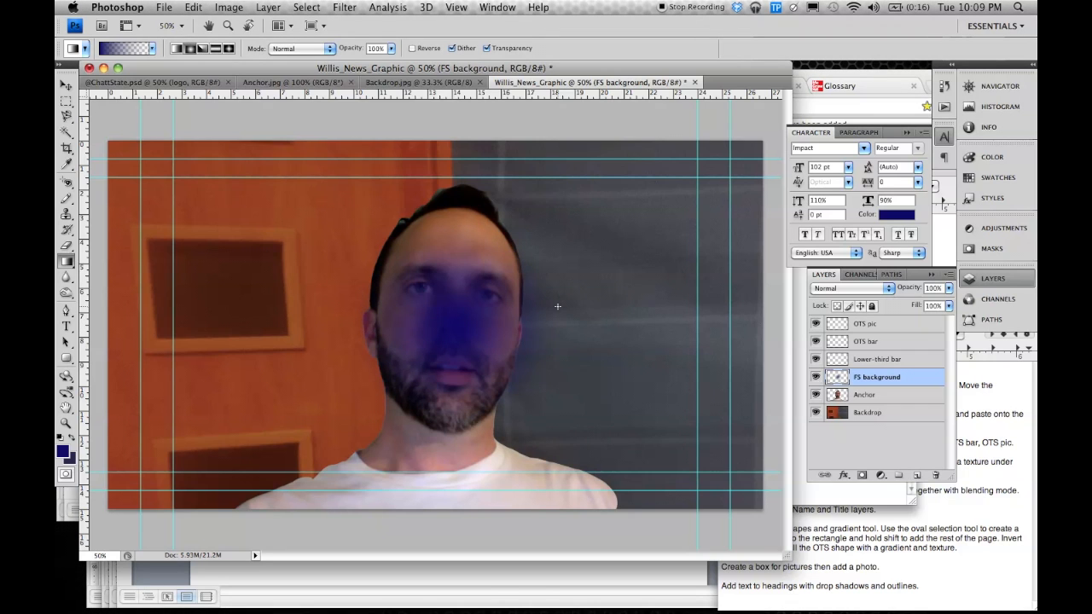
key("super+z")
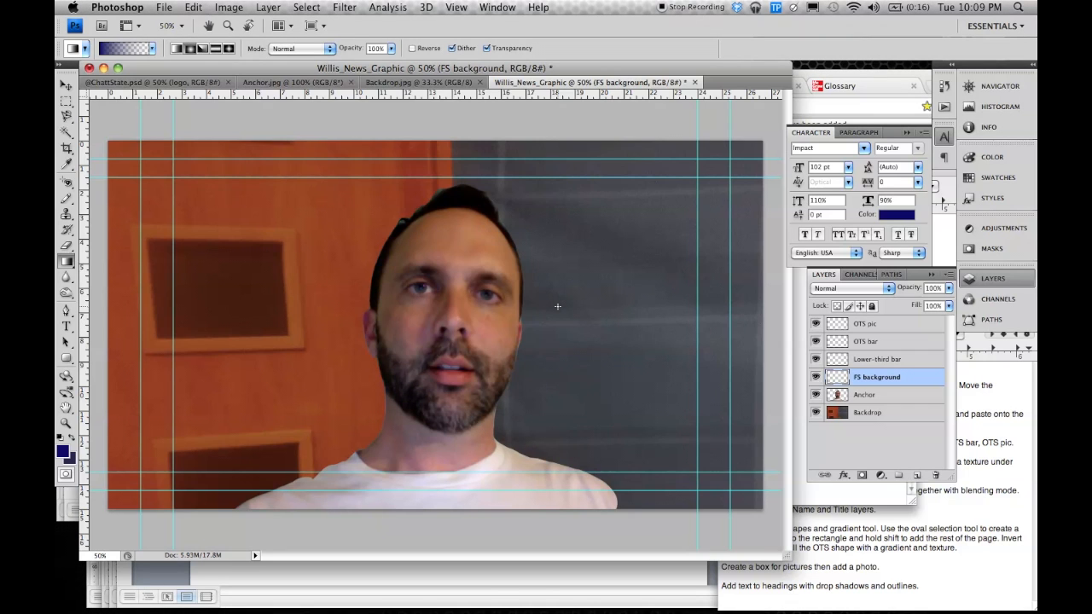
- Fill the FS background layer with a radial Foreground to Background gradient drawn outward from the canvas center
left_click(152, 47)
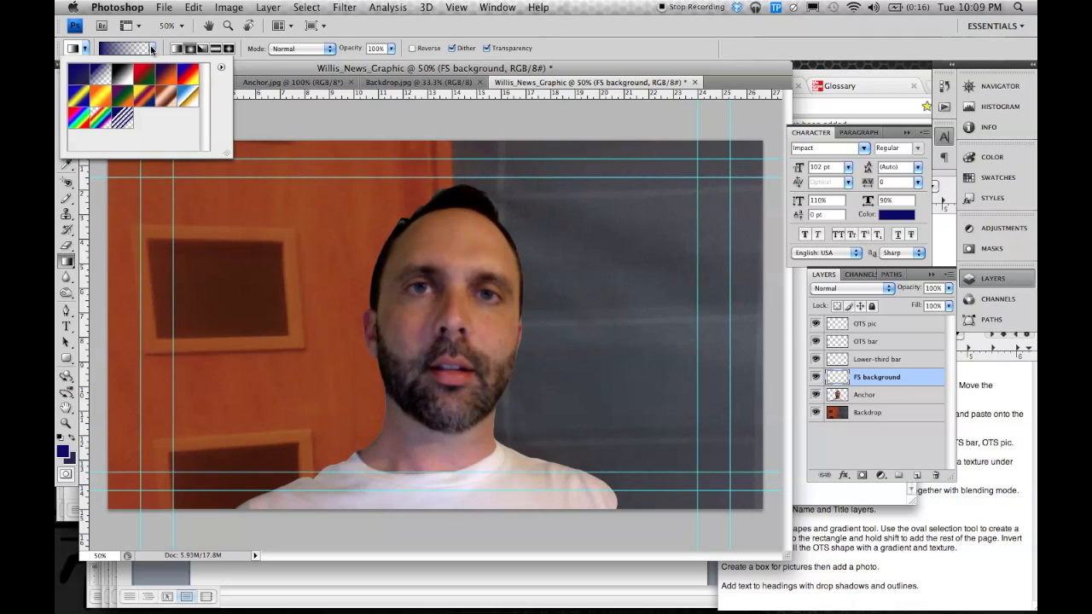
left_click(72, 80)
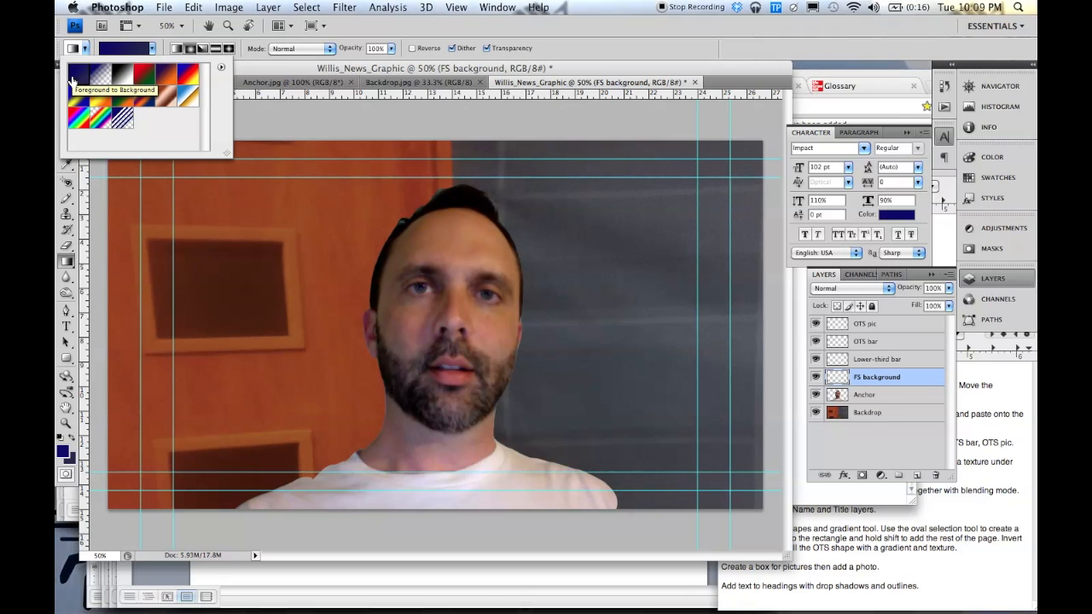
left_click(456, 323)
left_click_drag(456, 323, 643, 282)
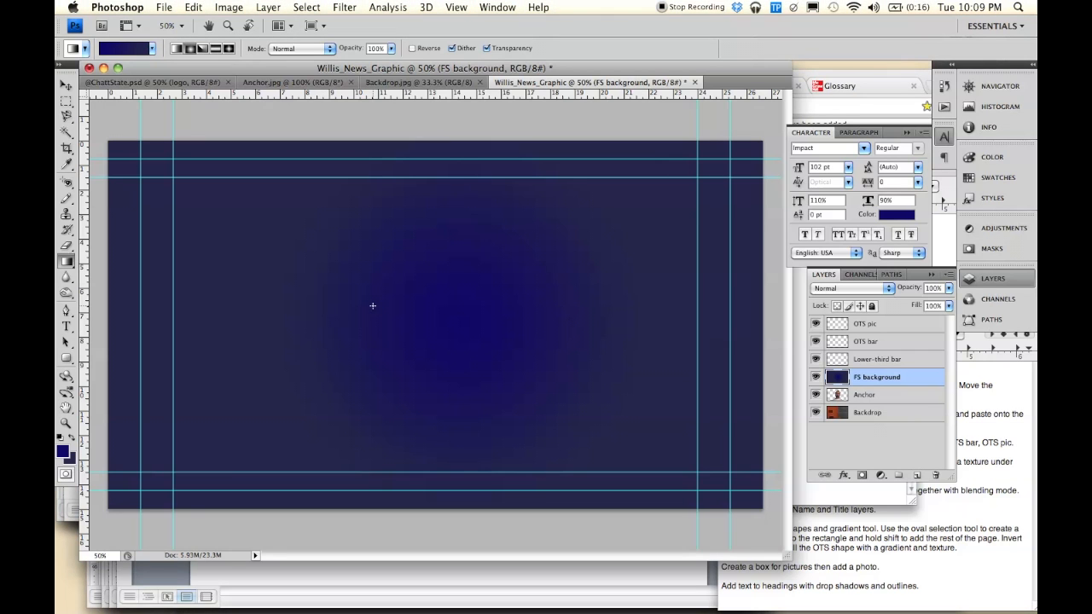
- Undo the gradient, swap the foreground and background colors, and redraw it with muted navy at the center and dark blue at the edges
key("super+z")
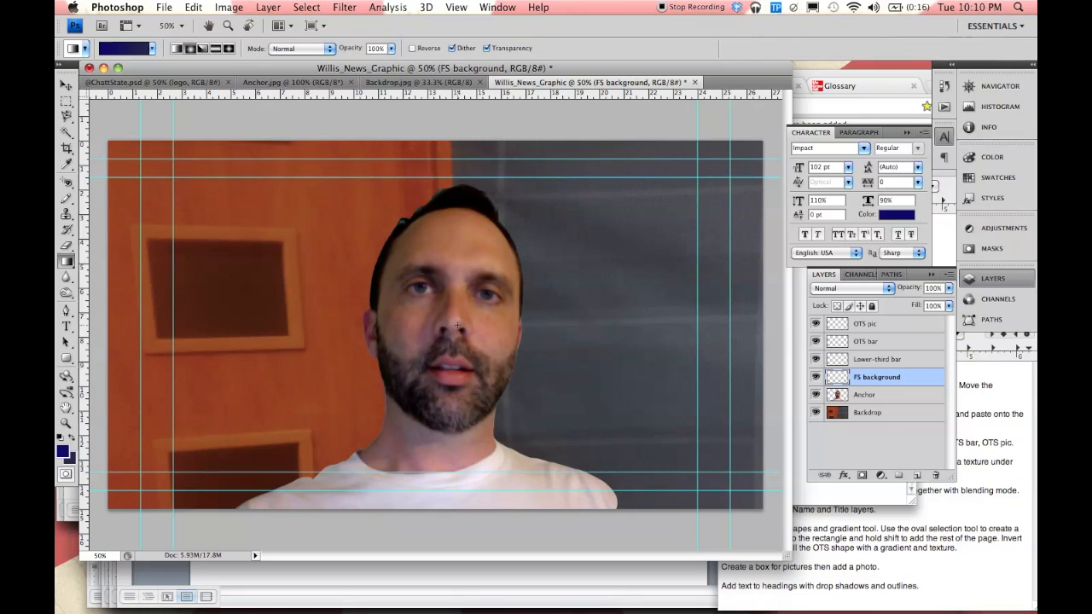
left_click(71, 439)
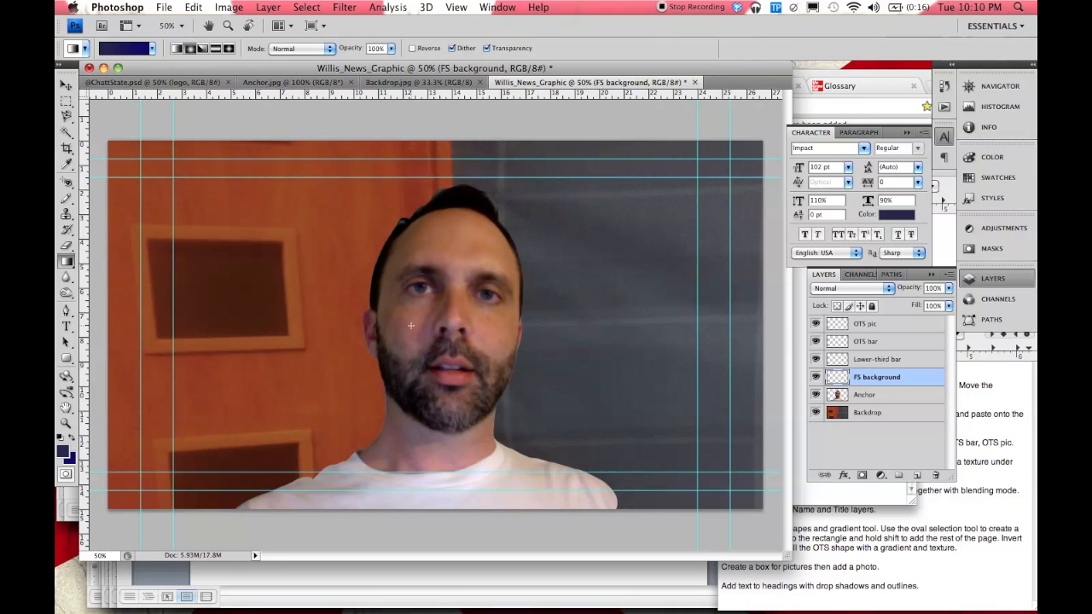
left_click_drag(438, 317, 593, 271)
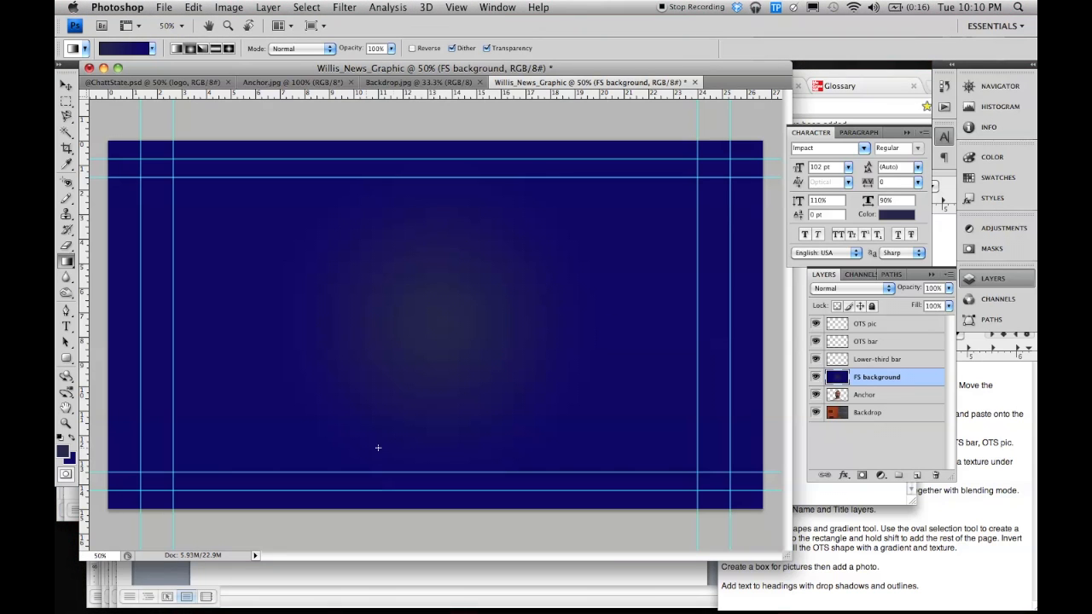
- Apply the Patchwork texture filter to the FS background layer with square size 10 and a lowered relief
left_click(344, 7)
mouse_move(417, 244)
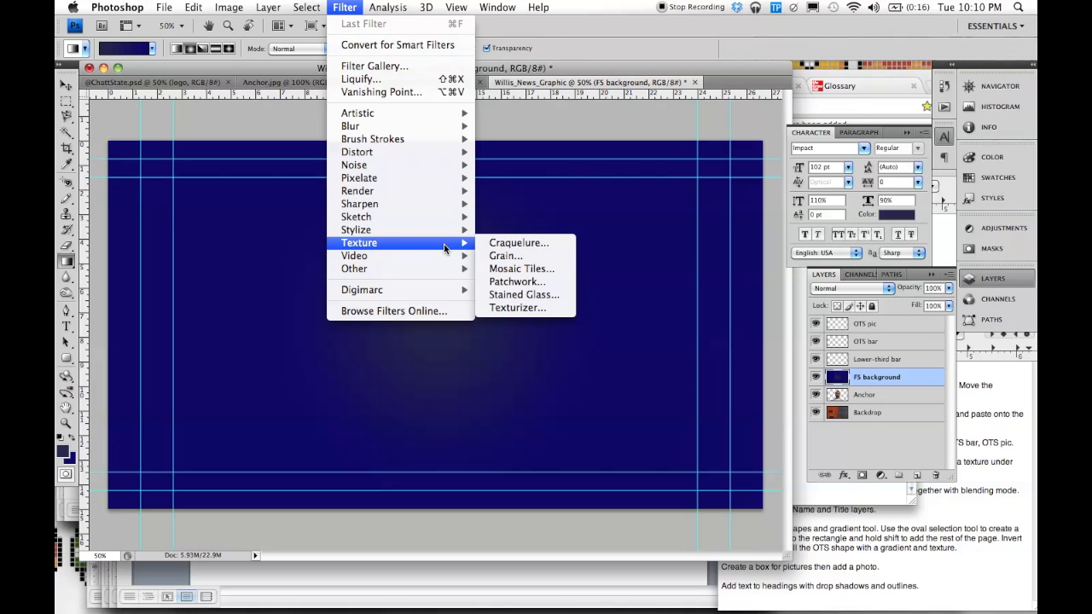
left_click(512, 308)
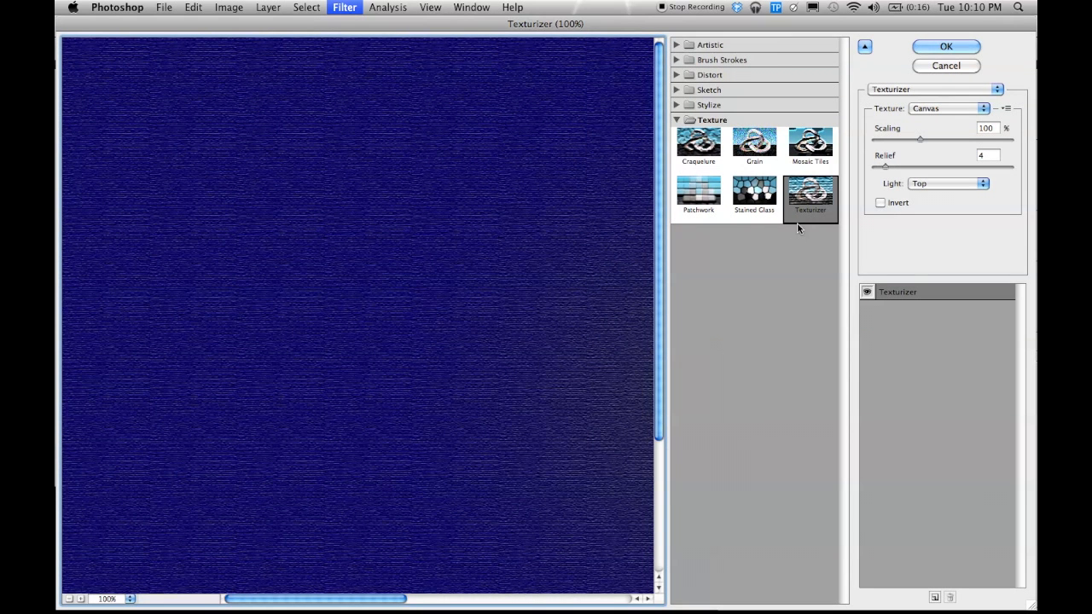
left_click(707, 197)
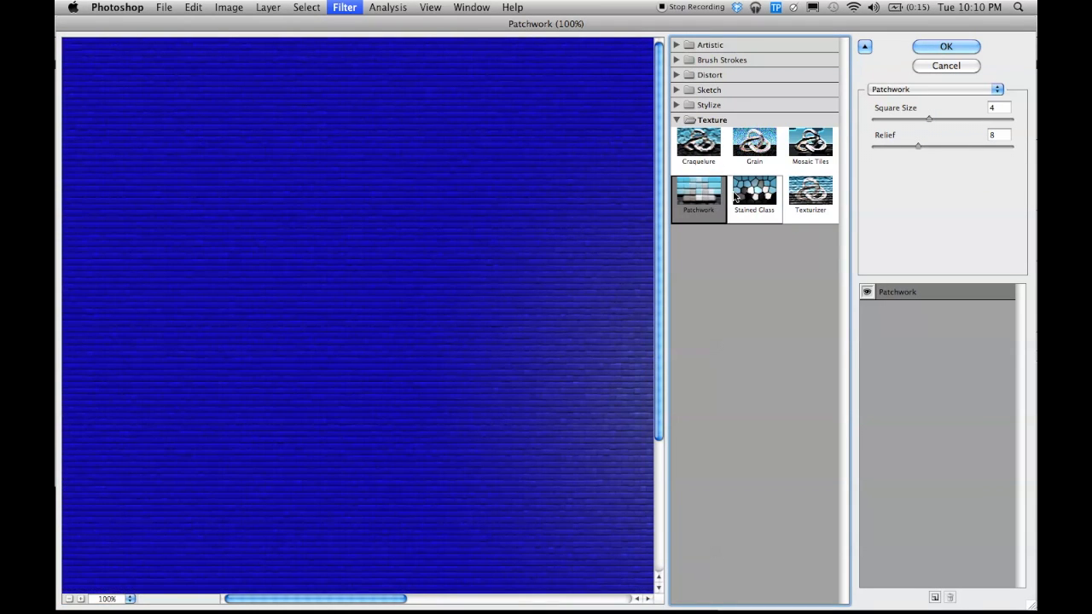
left_click_drag(576, 322, 539, 363)
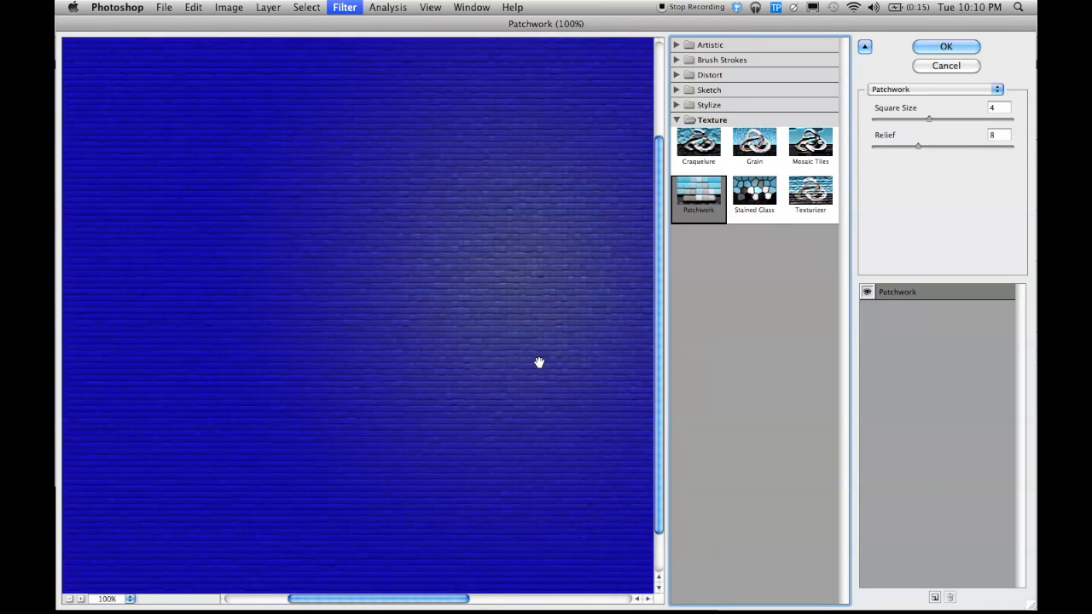
left_click(932, 118)
left_click_drag(932, 117, 1024, 119)
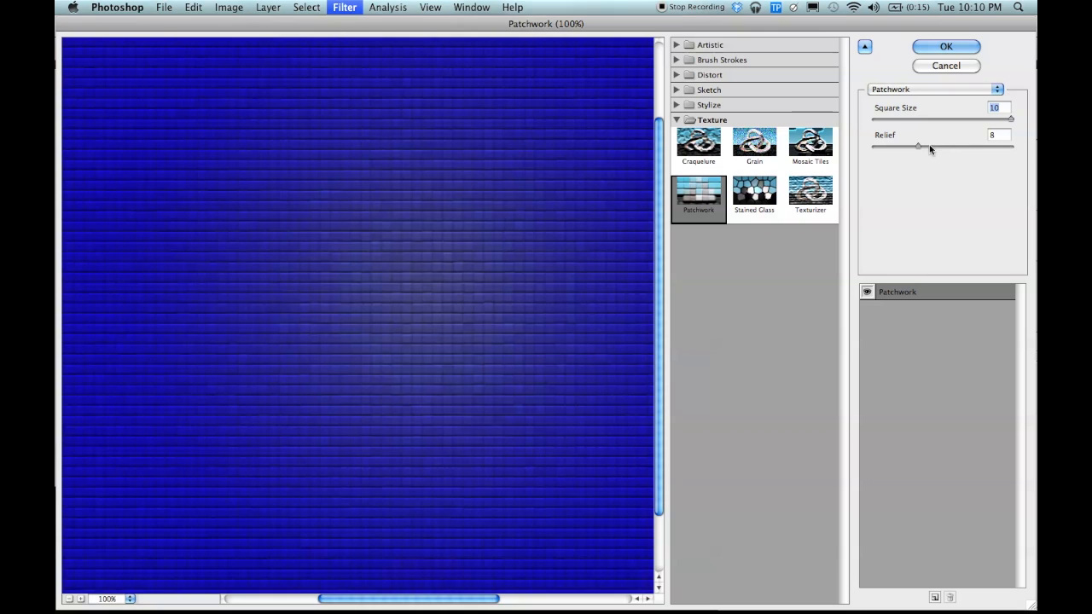
left_click_drag(920, 146, 873, 166)
left_click(940, 47)
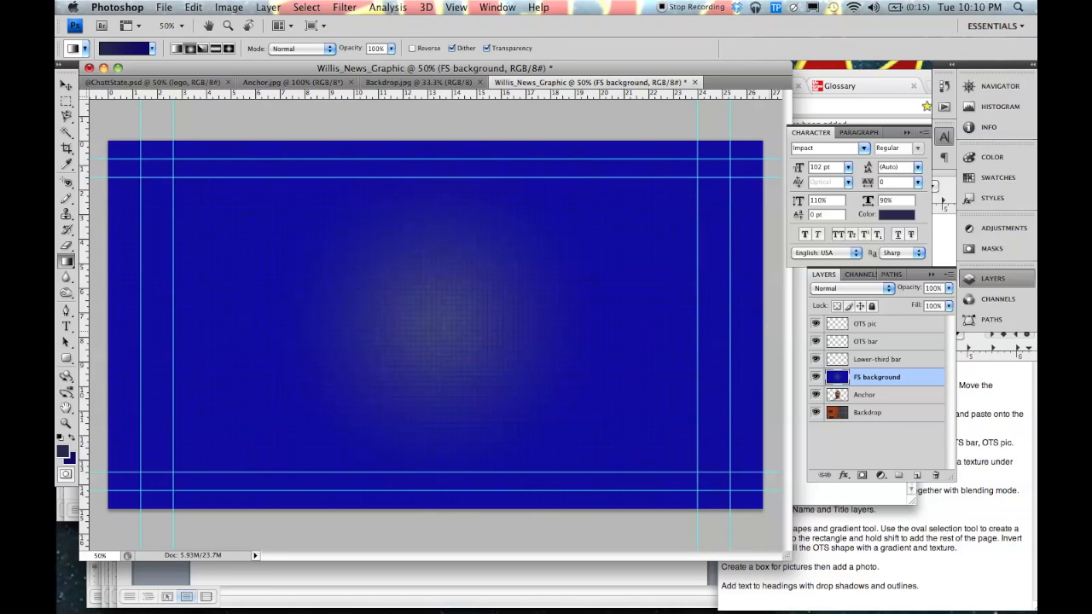
- Hide every layer except FS background
left_click(814, 413)
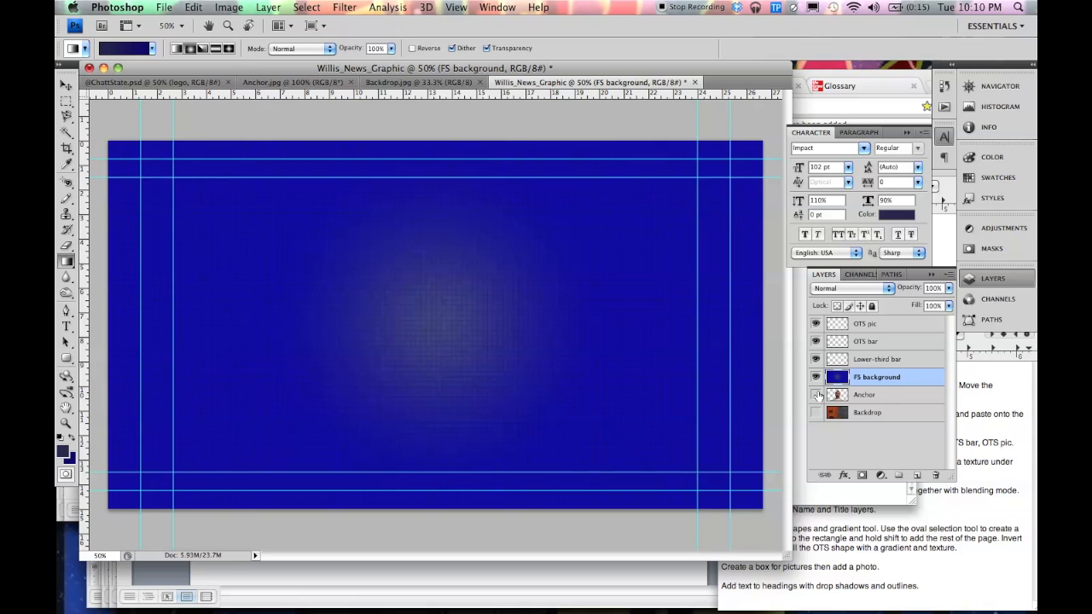
left_click(816, 359)
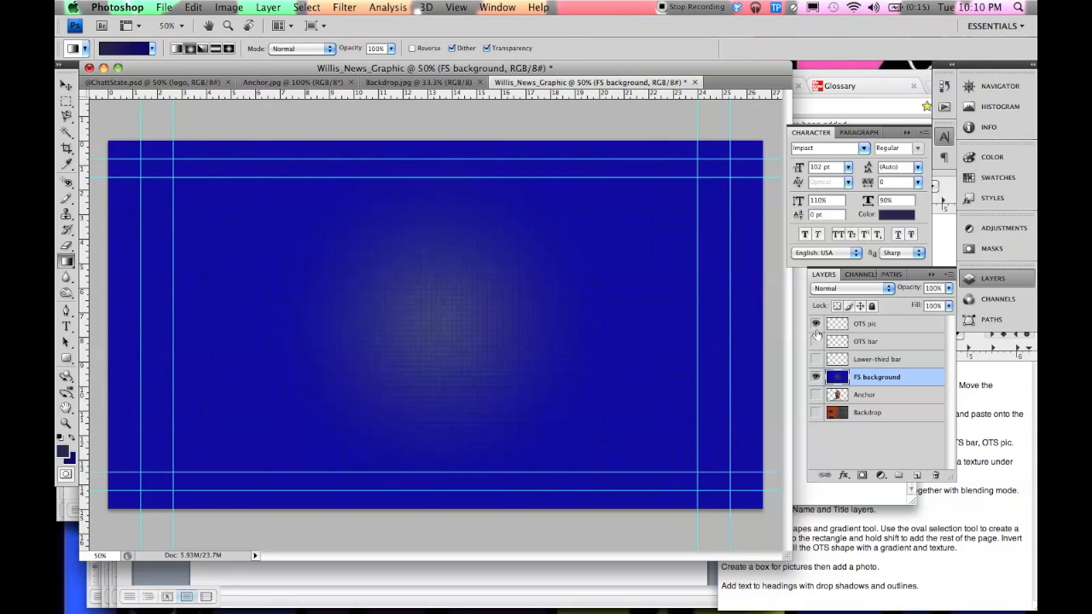
left_click(815, 323)
- Draw a rounded rectangle shape with a 50 px corner radius just inside the inner safe-area guides
left_click(66, 358)
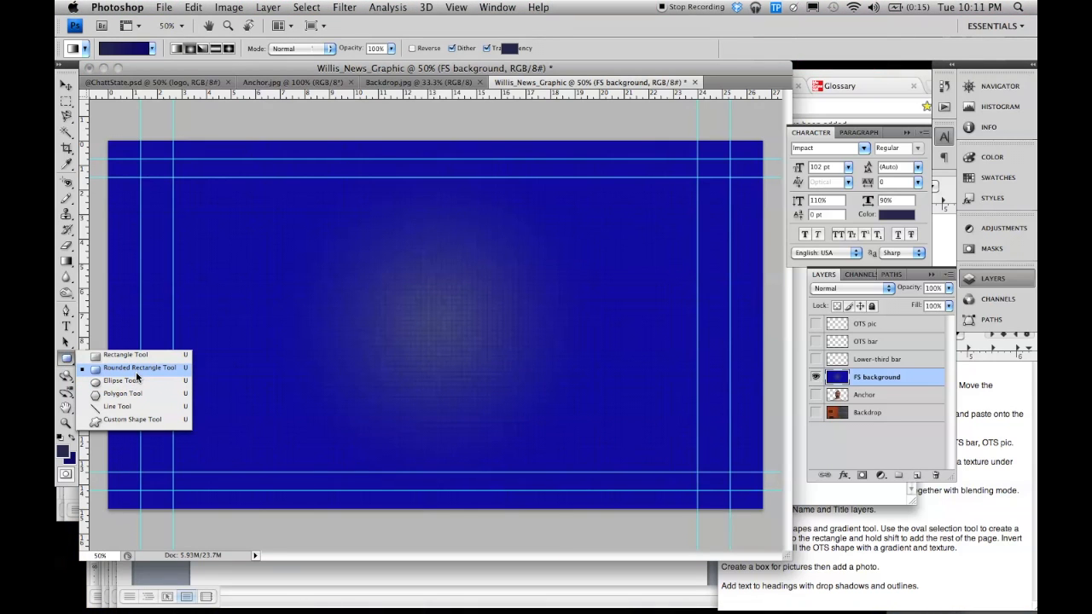
left_click(136, 370)
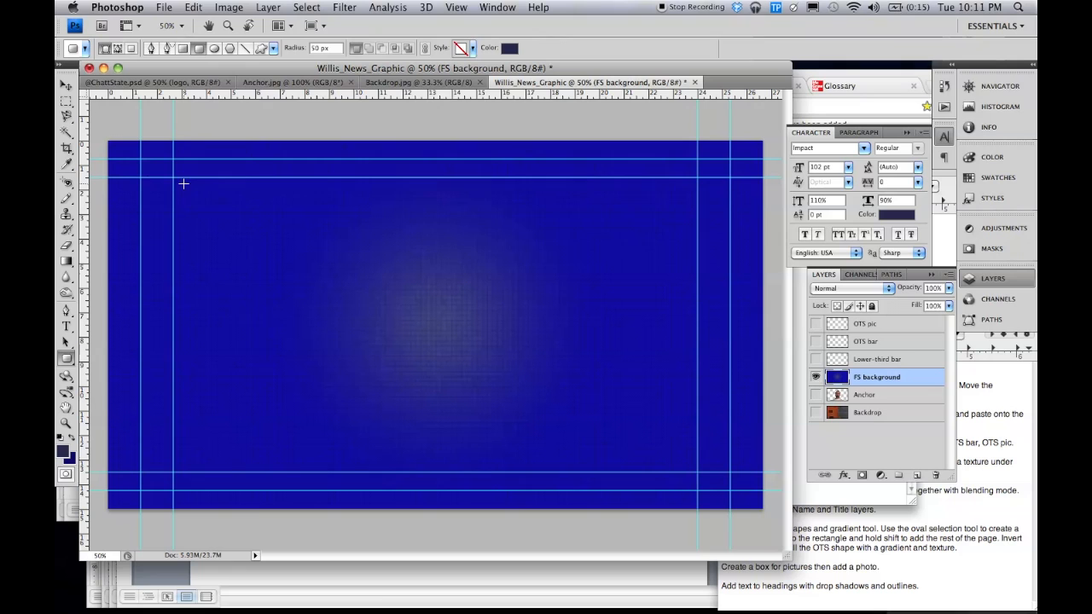
left_click_drag(179, 185, 692, 466)
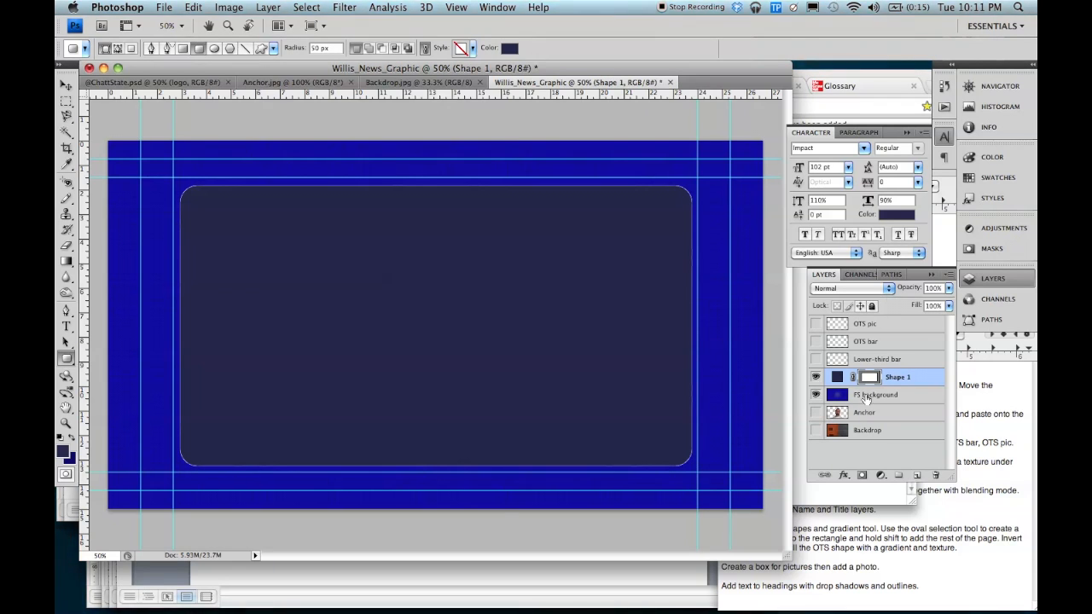
- Try blending modes such as Hard Light, Hard Mix and Color on the rounded rectangle layer, and settle on Overlay
left_click(876, 293)
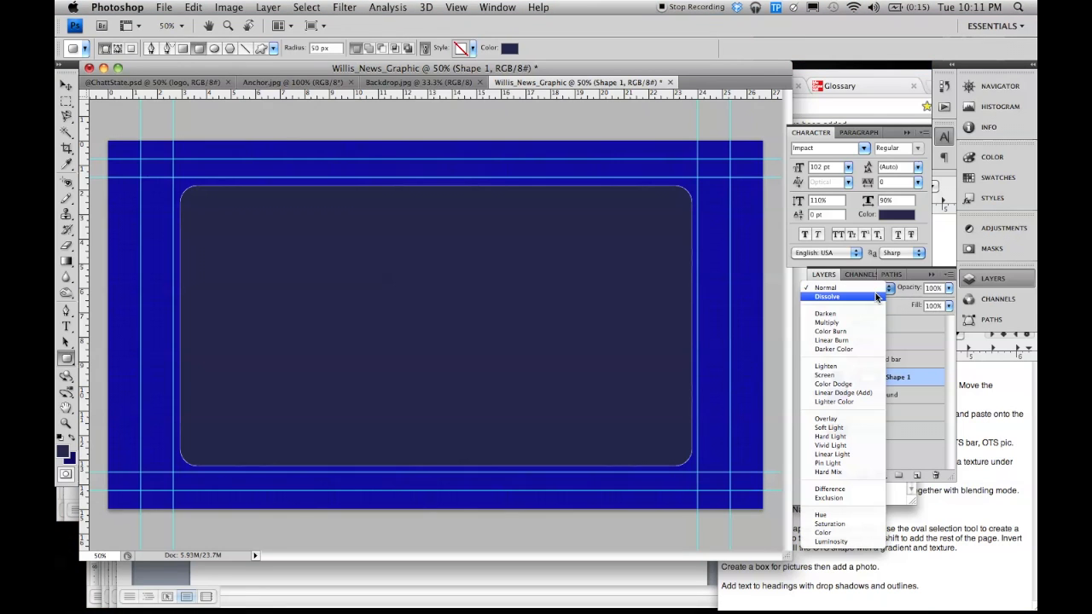
left_click(841, 437)
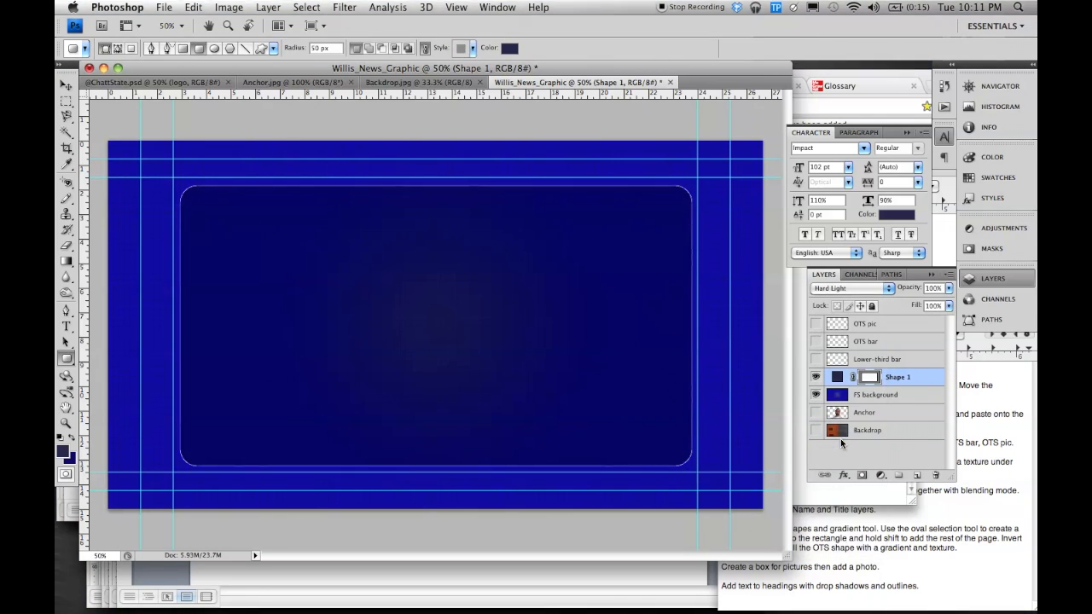
left_click(872, 290)
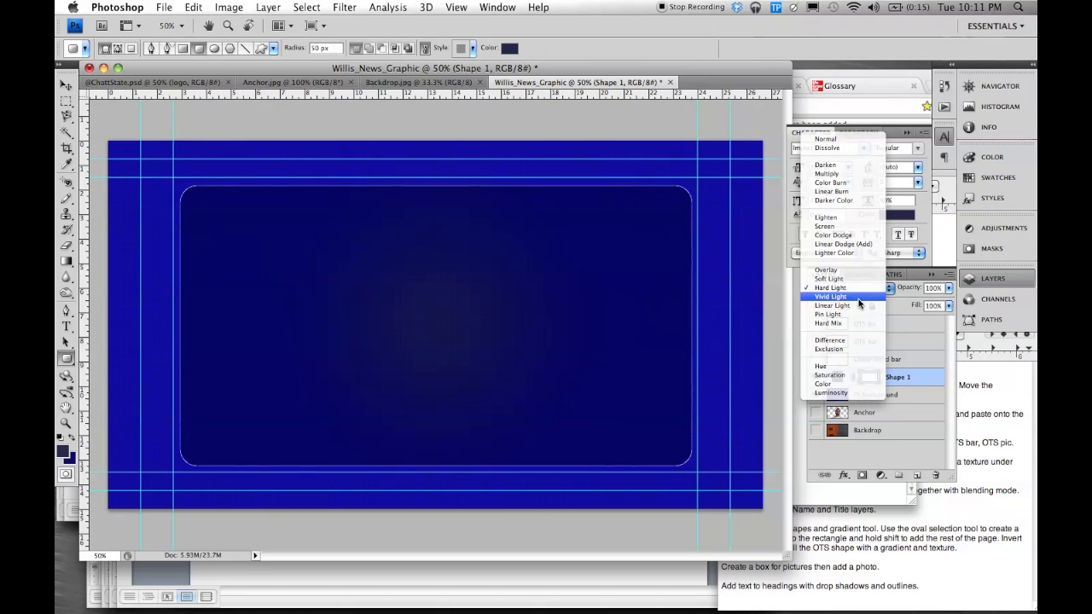
left_click(863, 297)
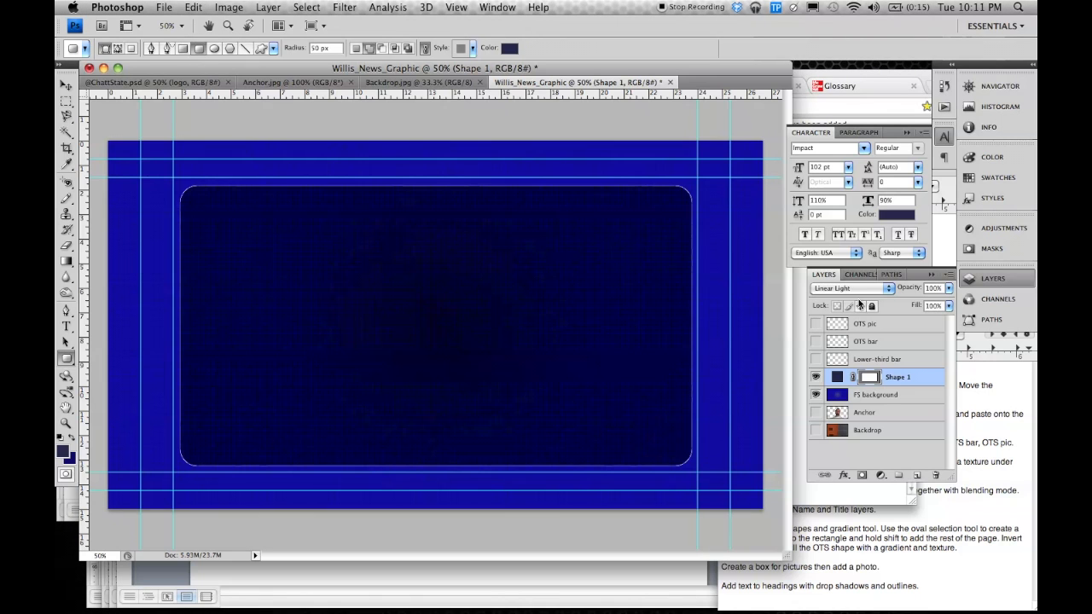
key("Down")
key("Down")
key("Up")
key("Down")
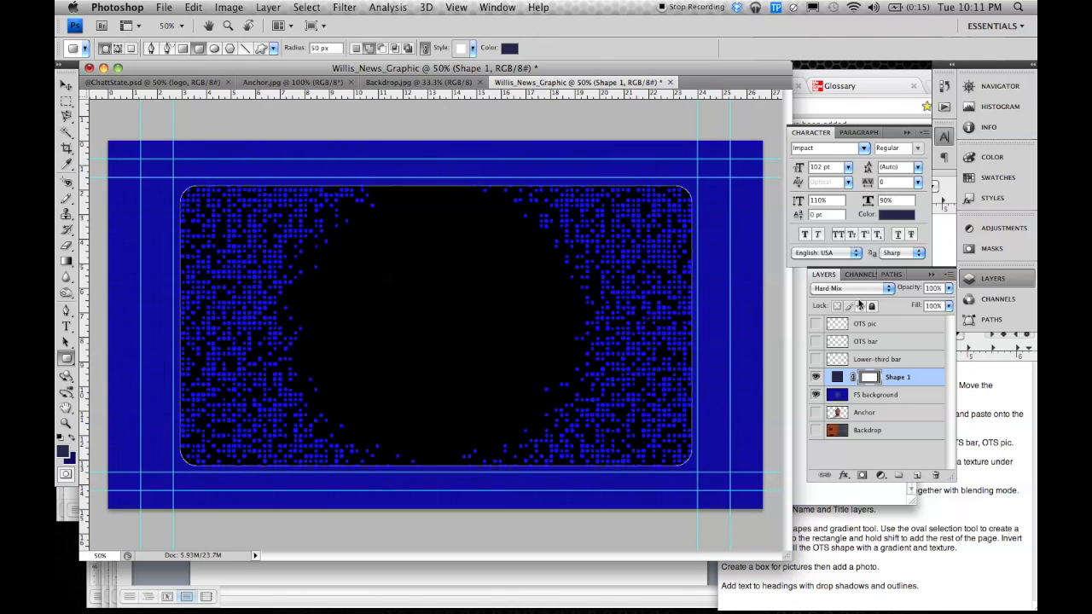
key("Down")
key("Down")
key("Down")
key("Down")
key("Down")
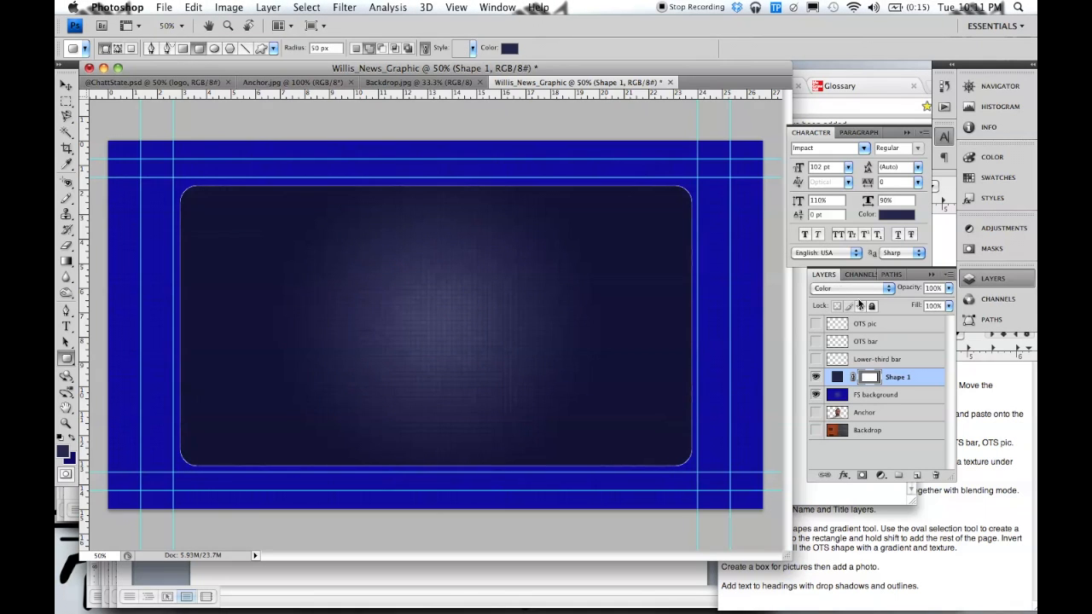
key("Down")
key("Down")
key("Down")
key("Down")
key("Down")
key("Down")
key("Down")
key("Down")
key("Down")
key("Down")
key("Down")
key("Down")
key("Down")
key("Down")
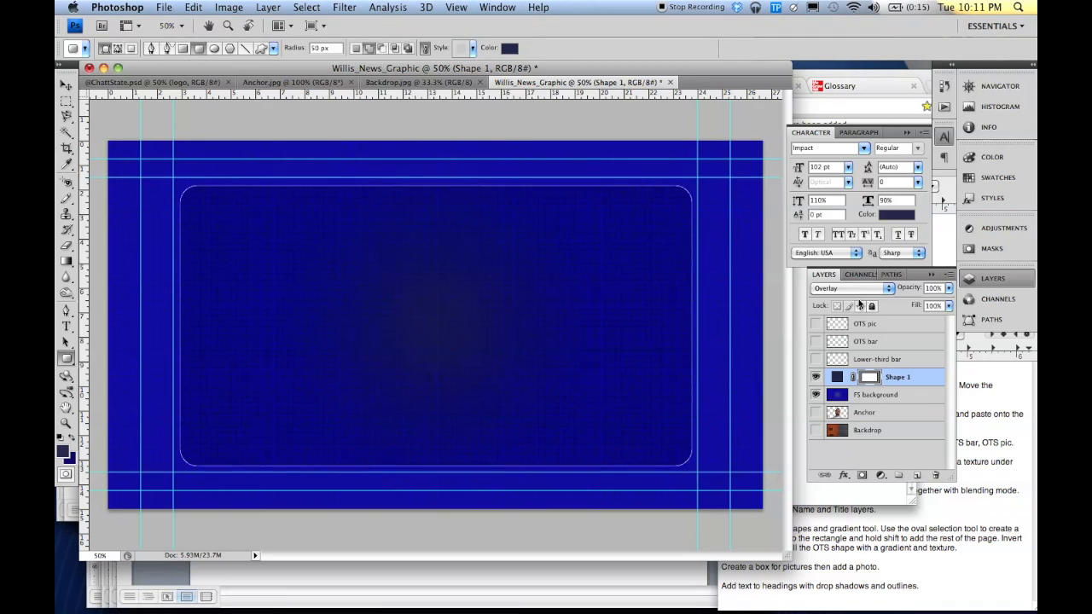
key("Down")
key("Up")
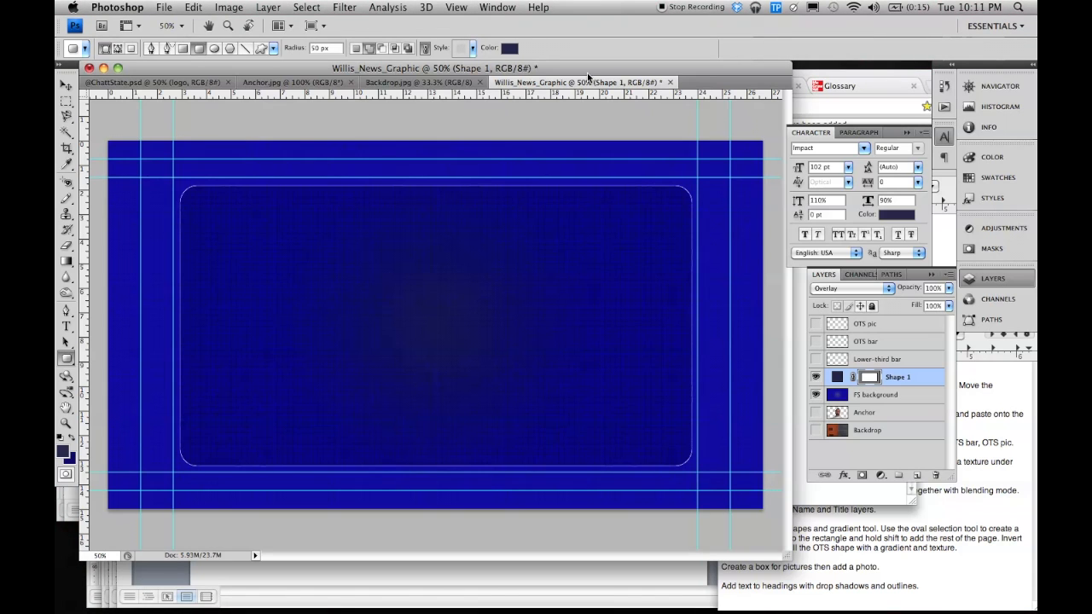
- Merge the visible rounded rectangle and FS background into one layer
left_click(232, 6)
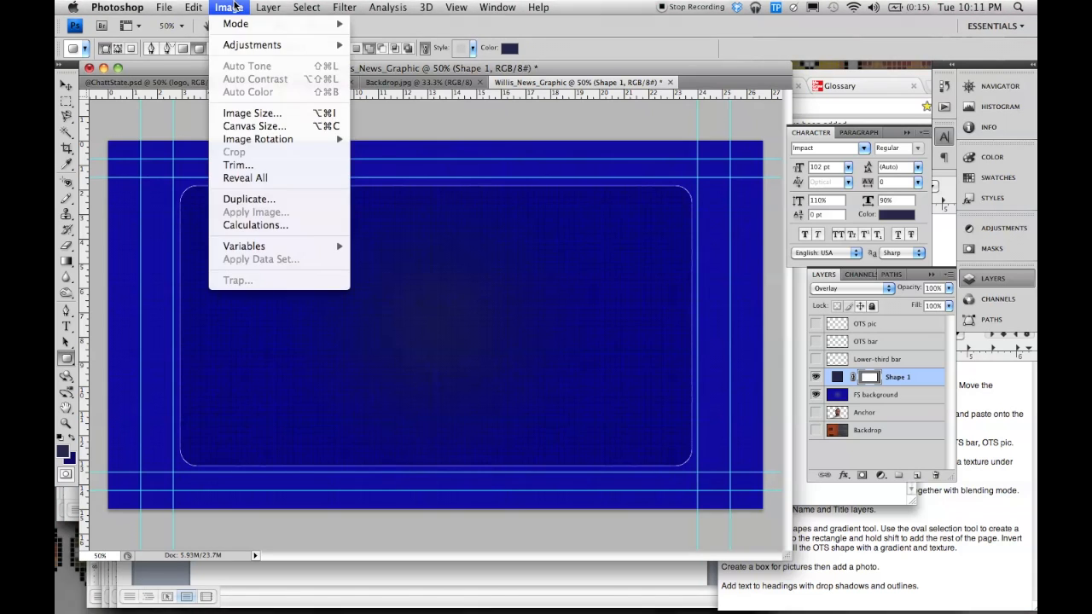
mouse_move(257, 6)
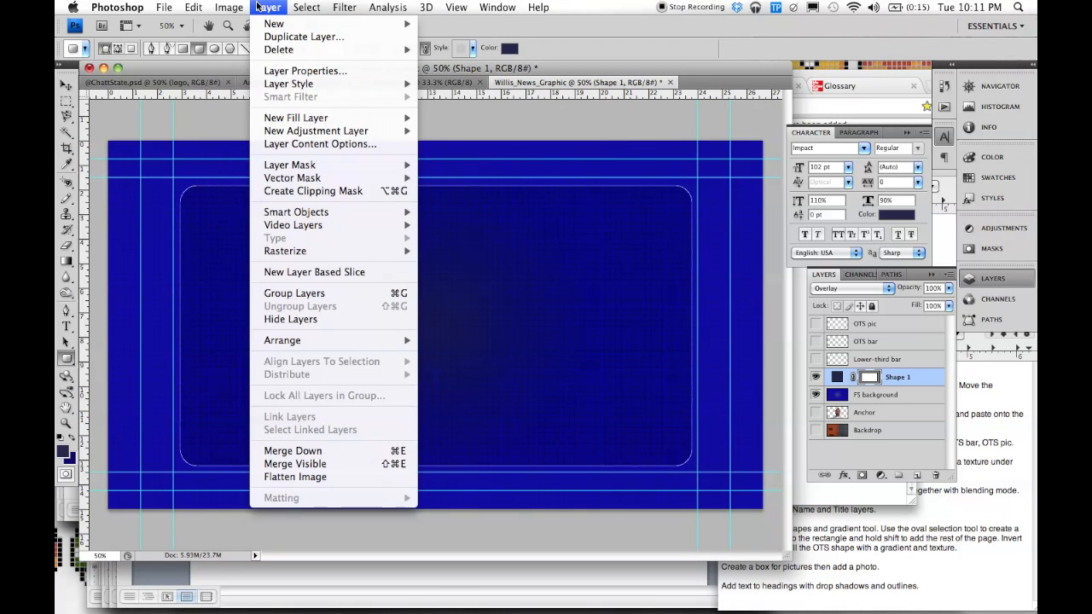
left_click(328, 463)
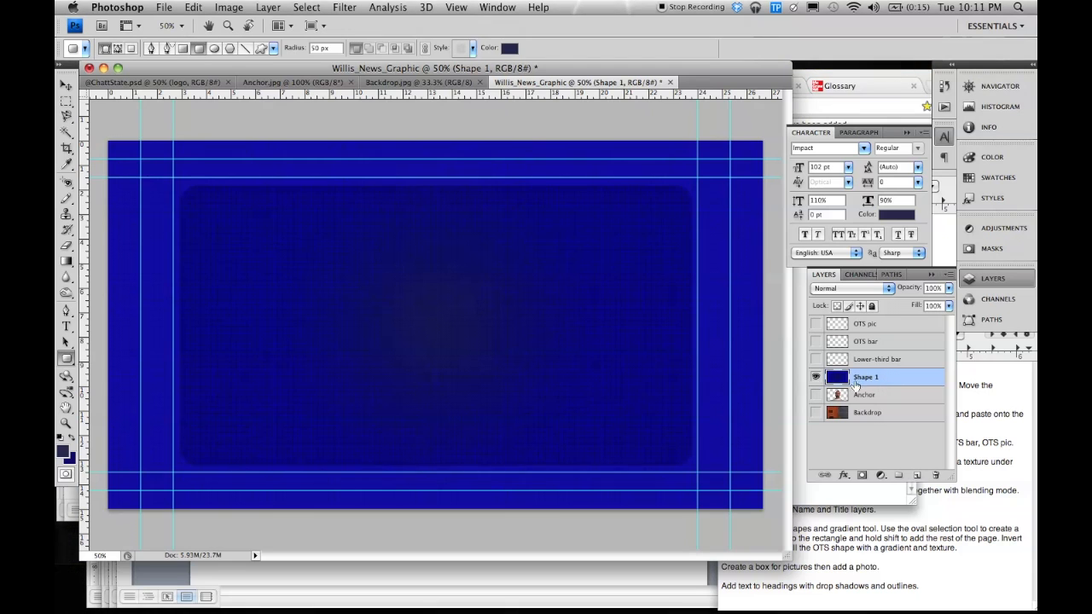
- Rename the merged layer to FS backgrnd
double_click(870, 386)
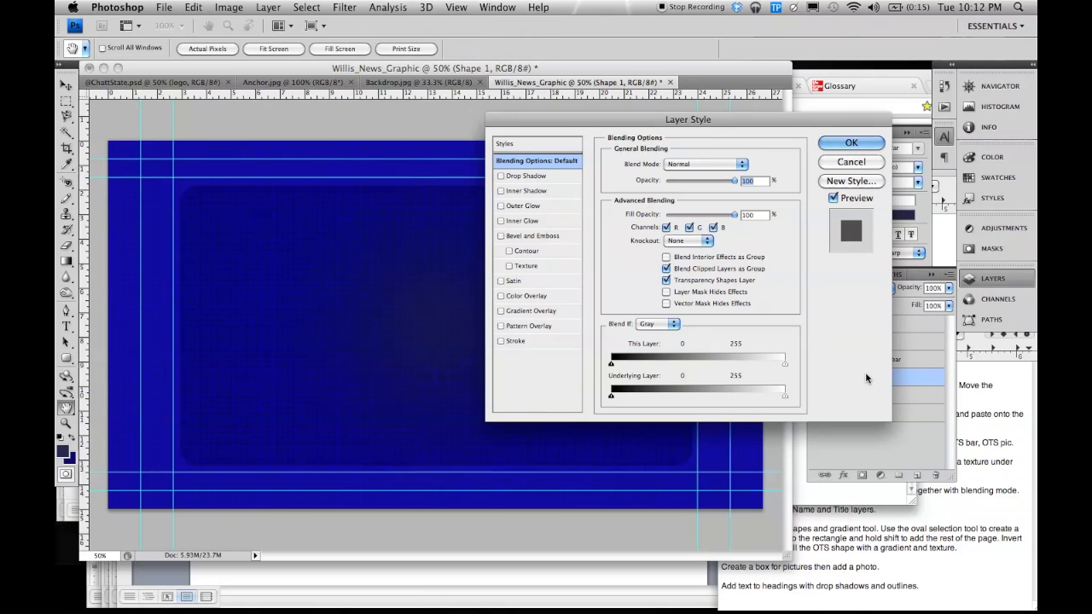
left_click(853, 162)
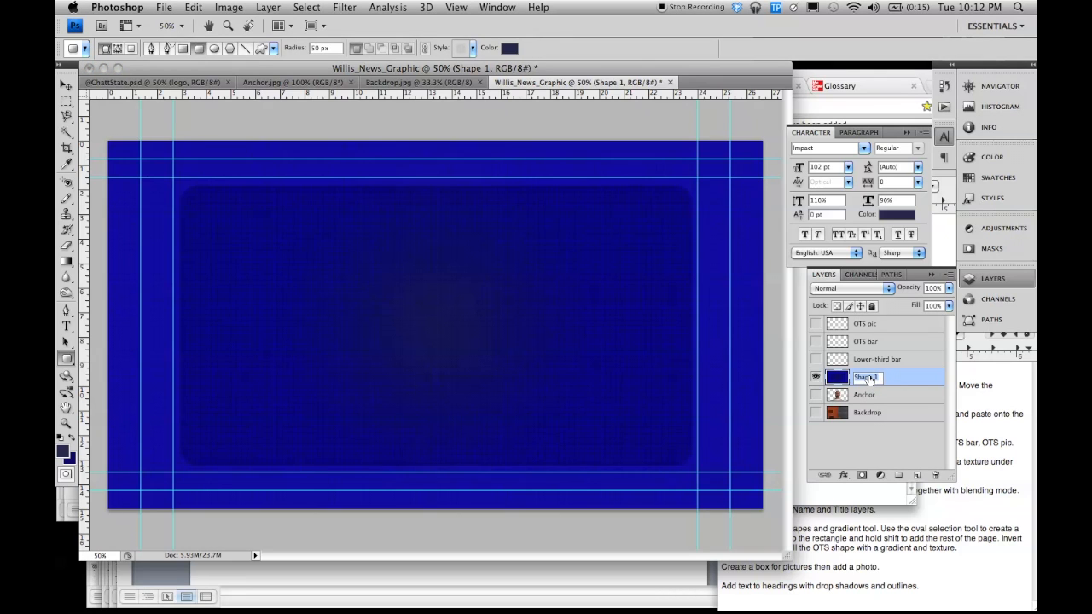
type("R")
type("S backgrnd")
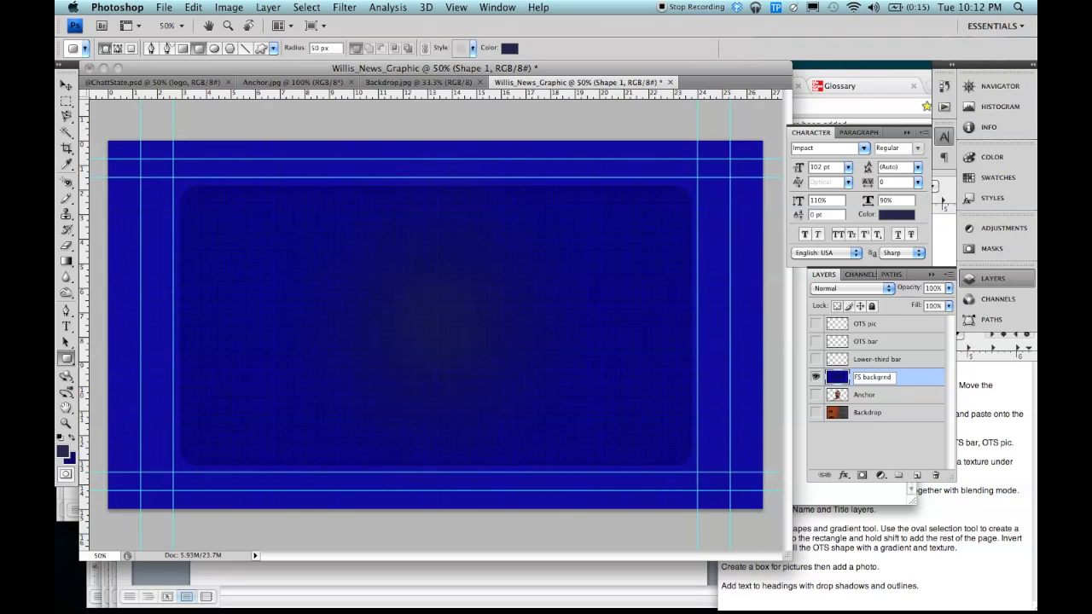
key("Return")
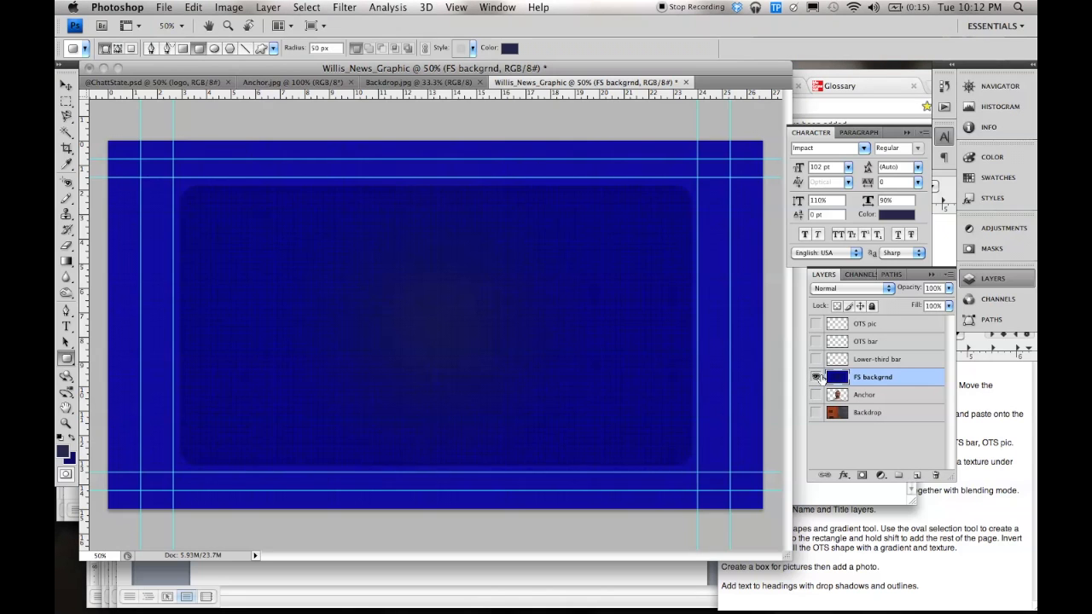
- Set the foreground color to white and add the two-line text "Fullscreen Text" / "goes here" on the panel
left_click(61, 439)
left_click(72, 436)
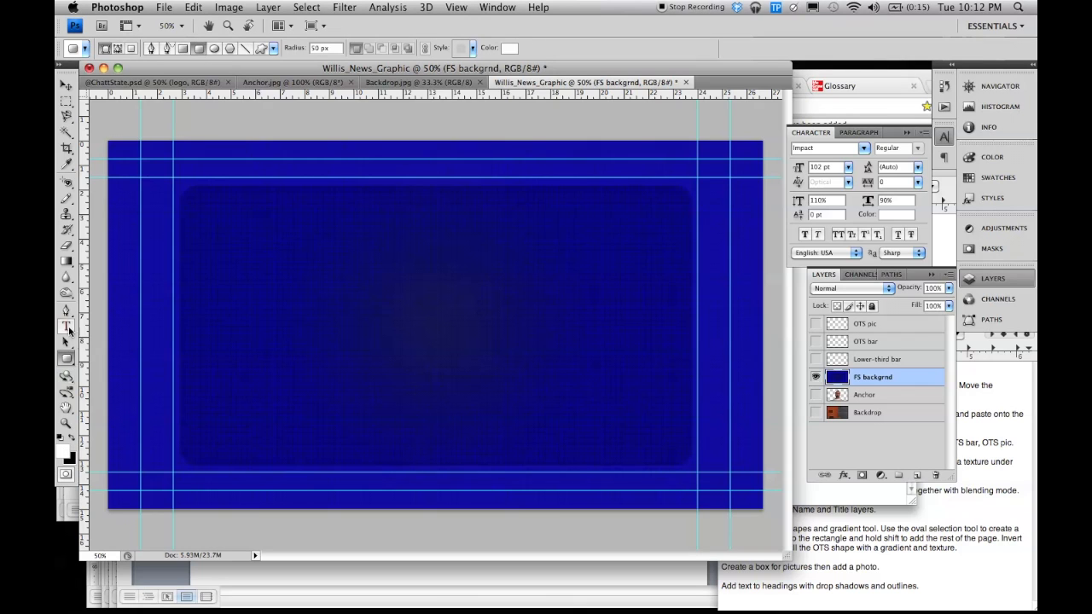
left_click(66, 326)
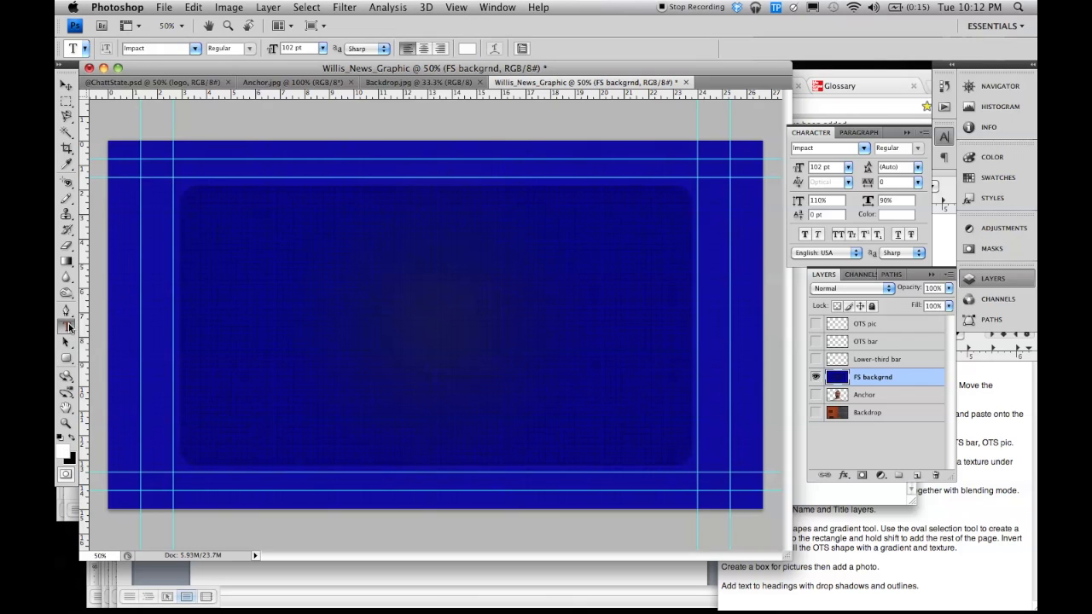
left_click(368, 314)
type("Ful")
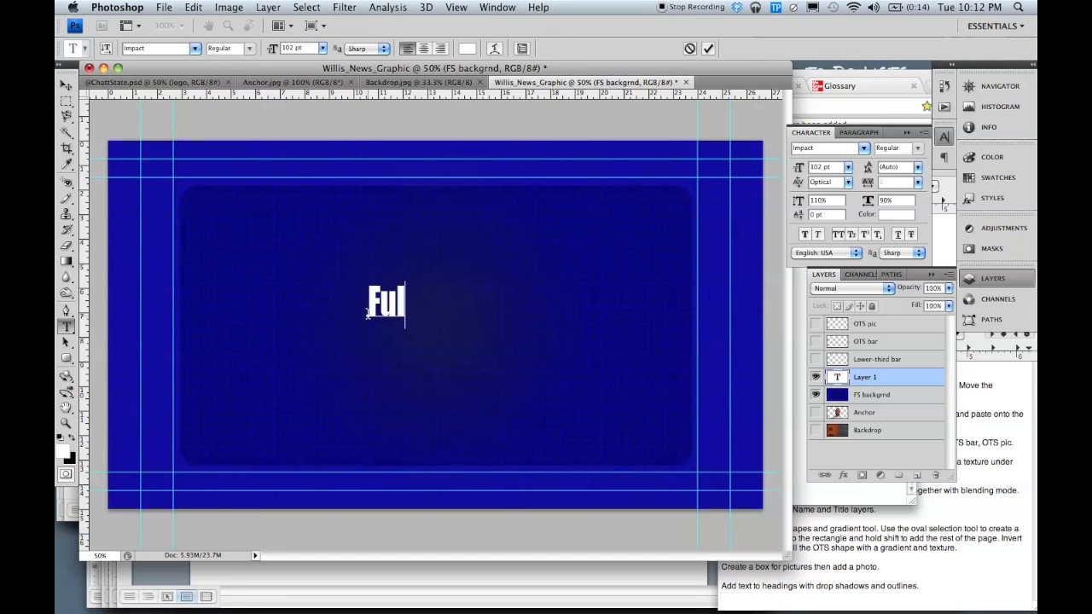
type("lscreen T")
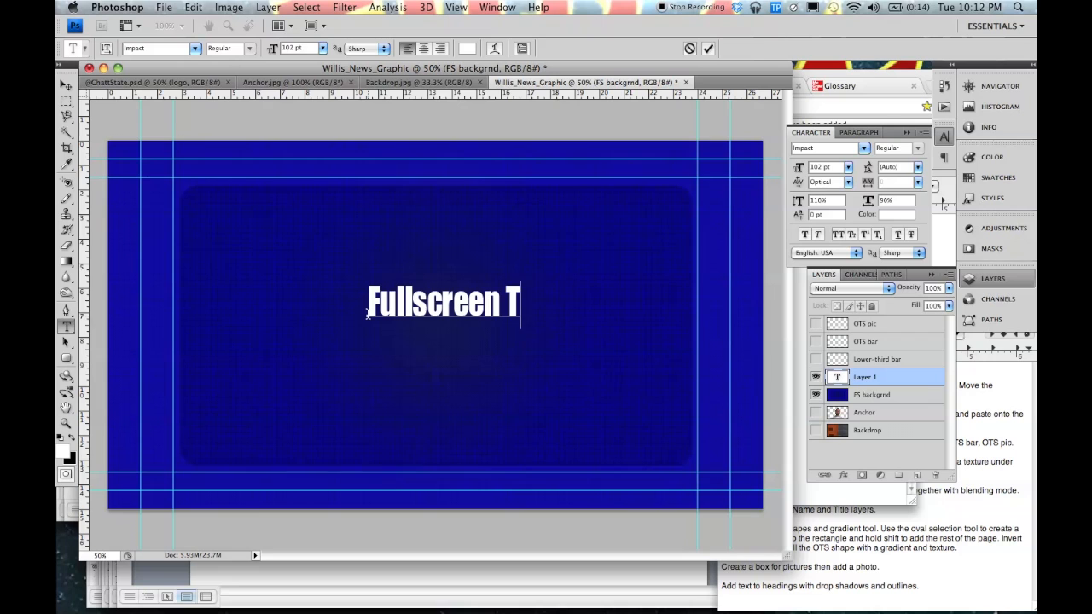
type("ext")
key("Return")
type("goes here")
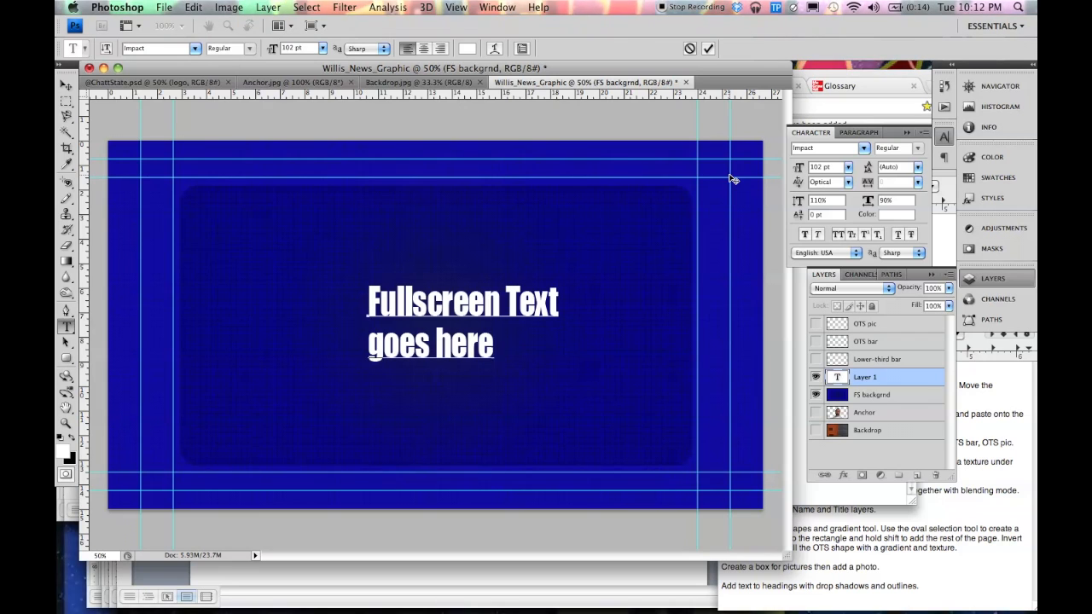
- Center-align both text lines and move the text block to the horizontal middle of the panel, slightly above its center
key("super+a")
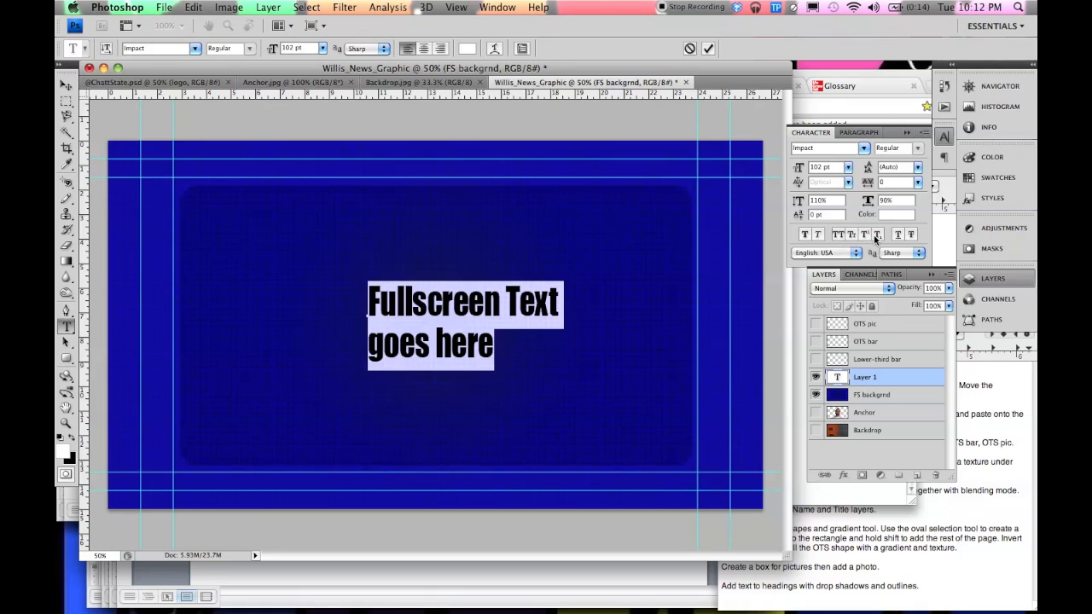
left_click(421, 49)
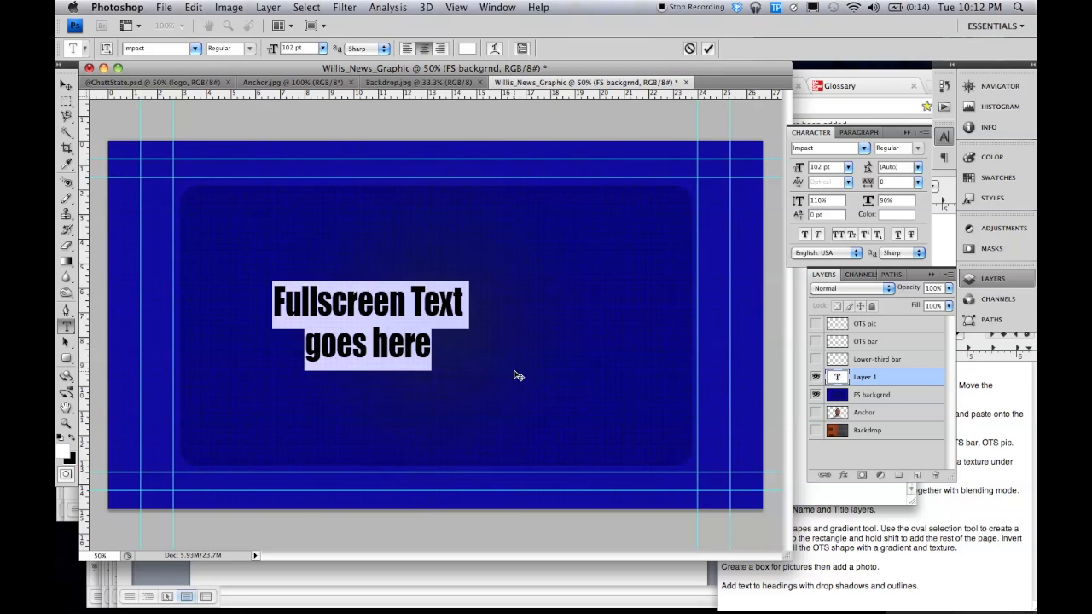
left_click_drag(519, 374, 592, 339)
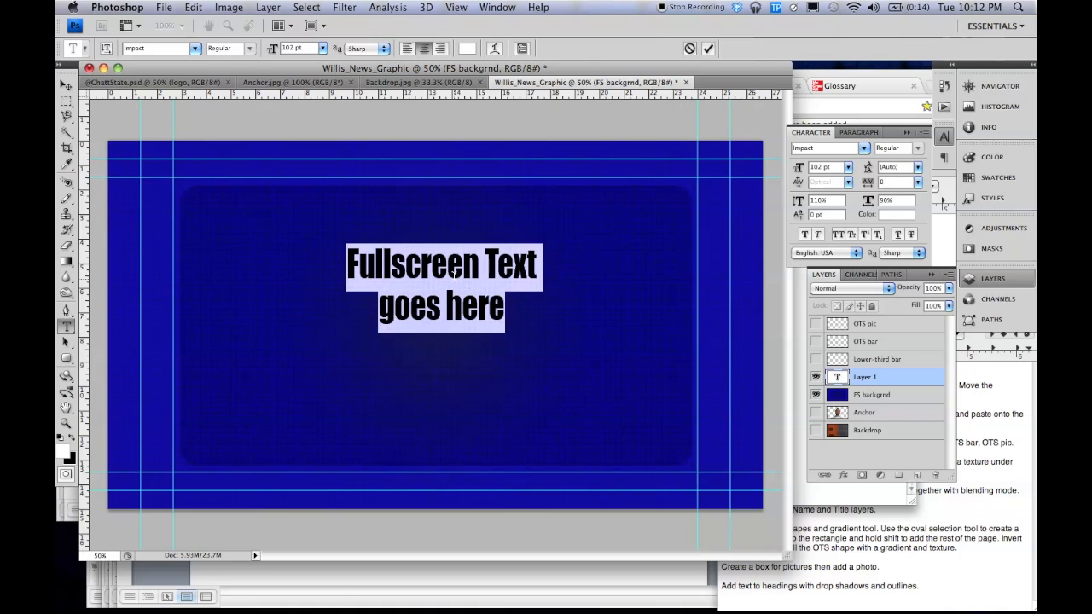
left_click(405, 279)
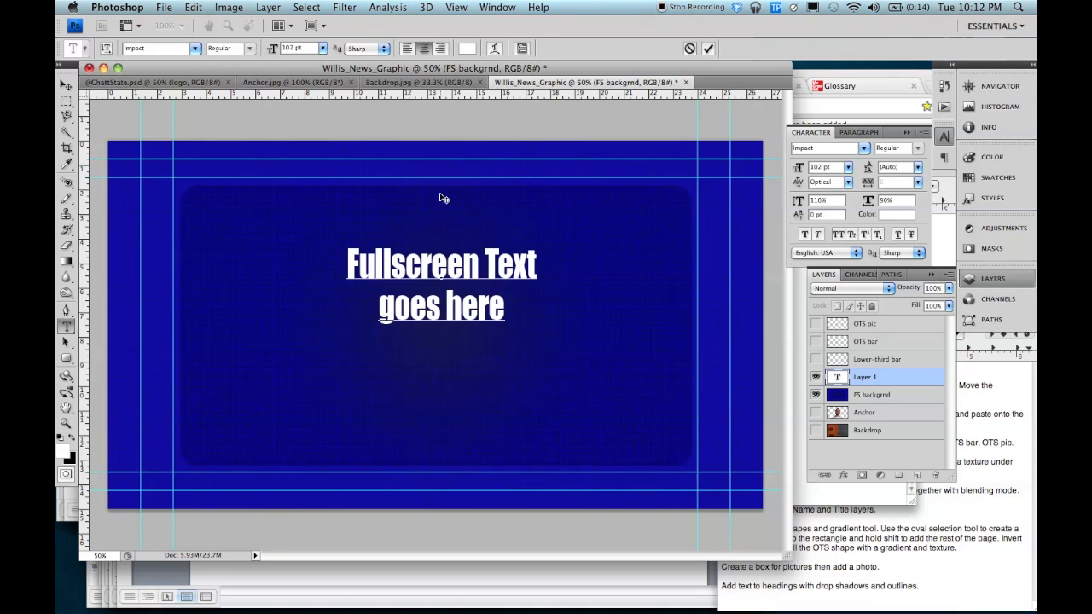
- Apply a Drop Shadow layer style to the "Fullscreen Text goes here" text layer
left_click(269, 7)
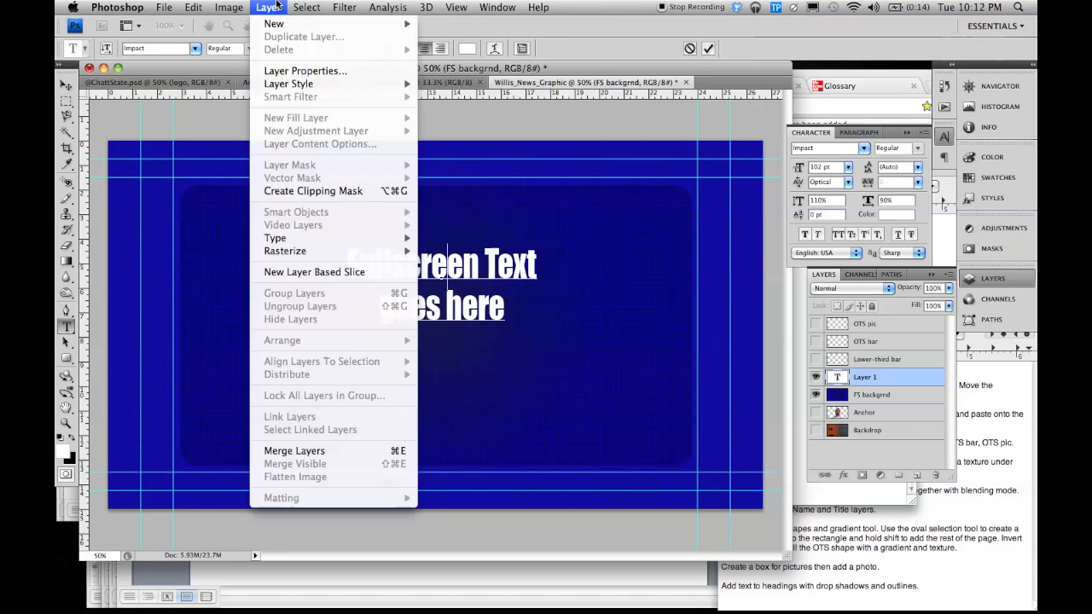
left_click(307, 20)
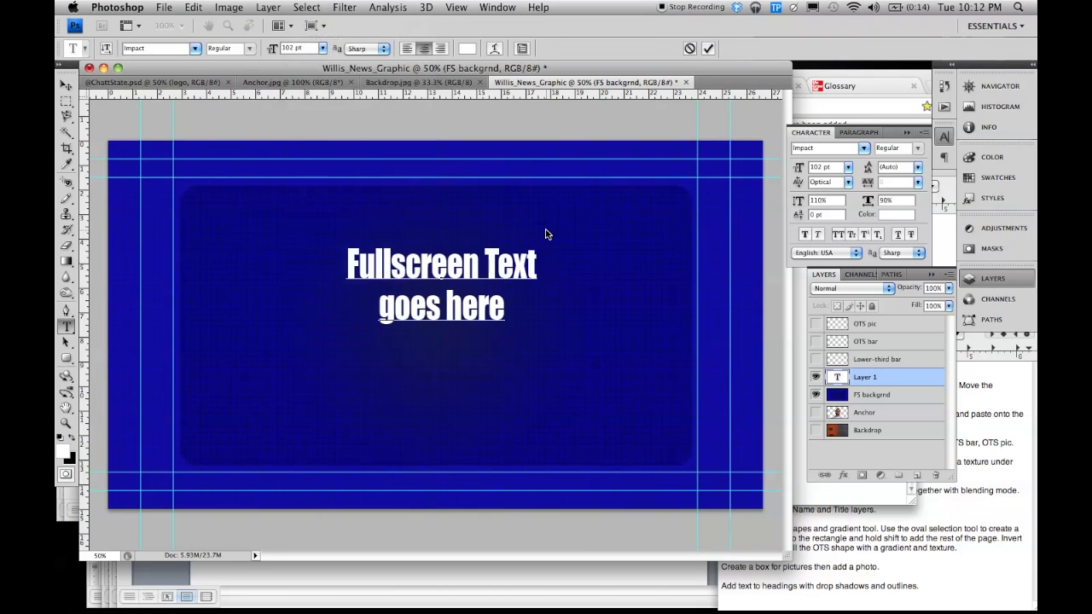
left_click(268, 8)
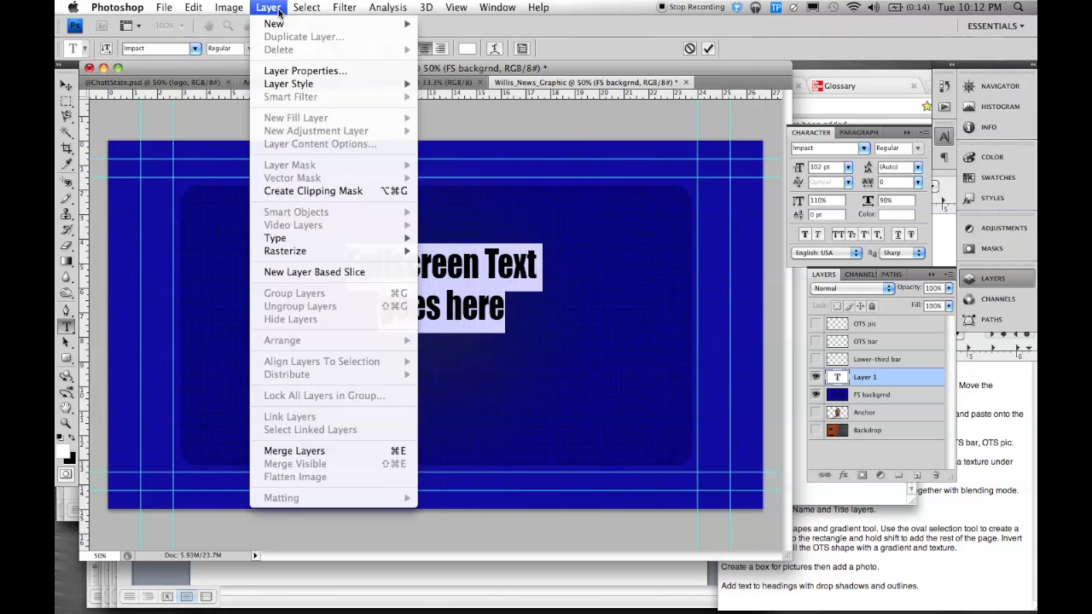
mouse_move(351, 83)
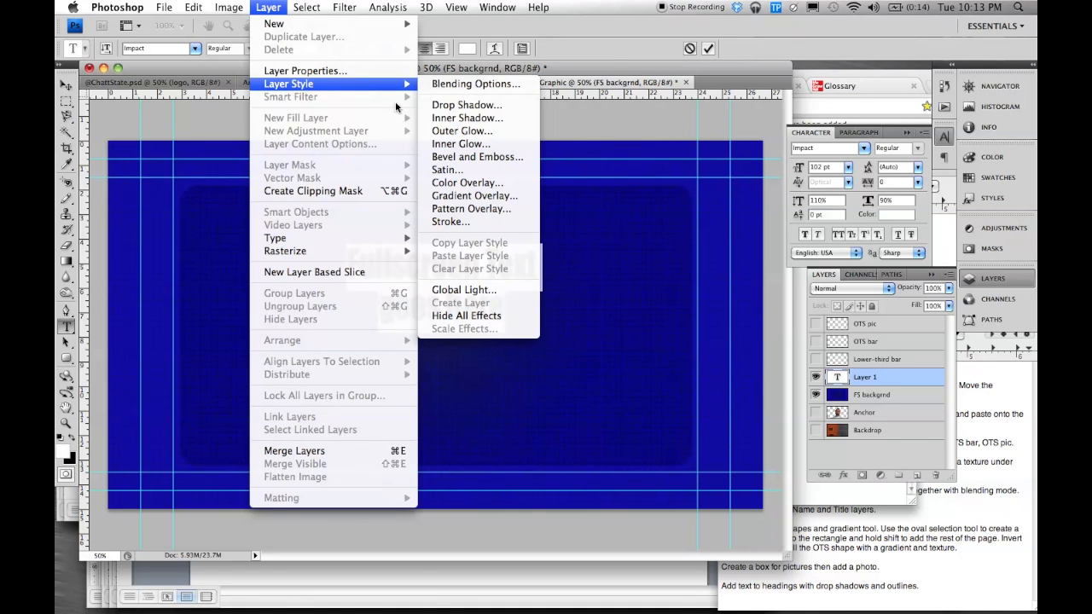
left_click(442, 105)
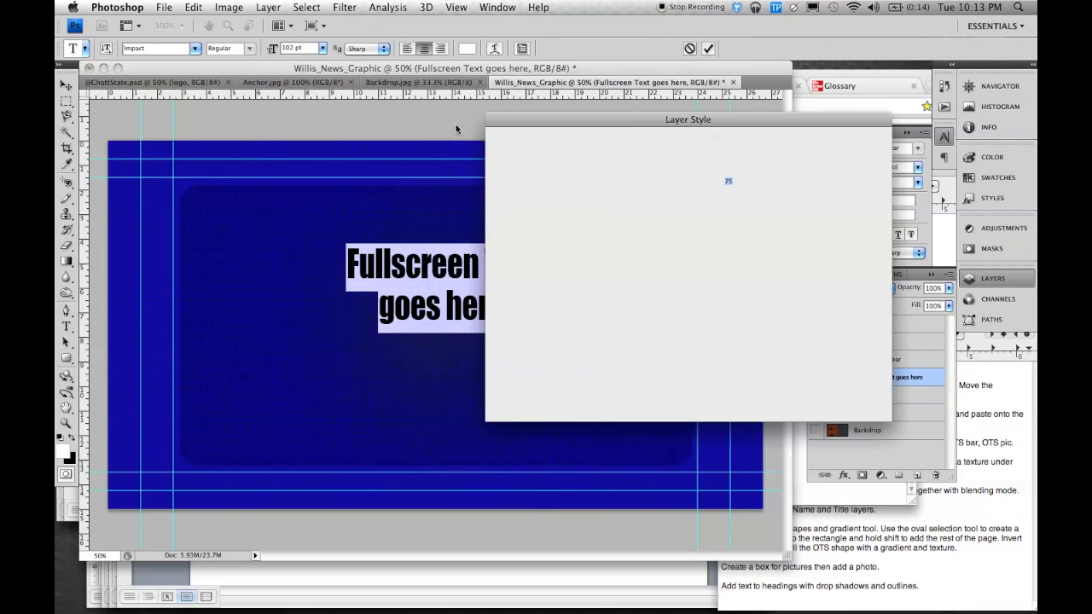
left_click(851, 143)
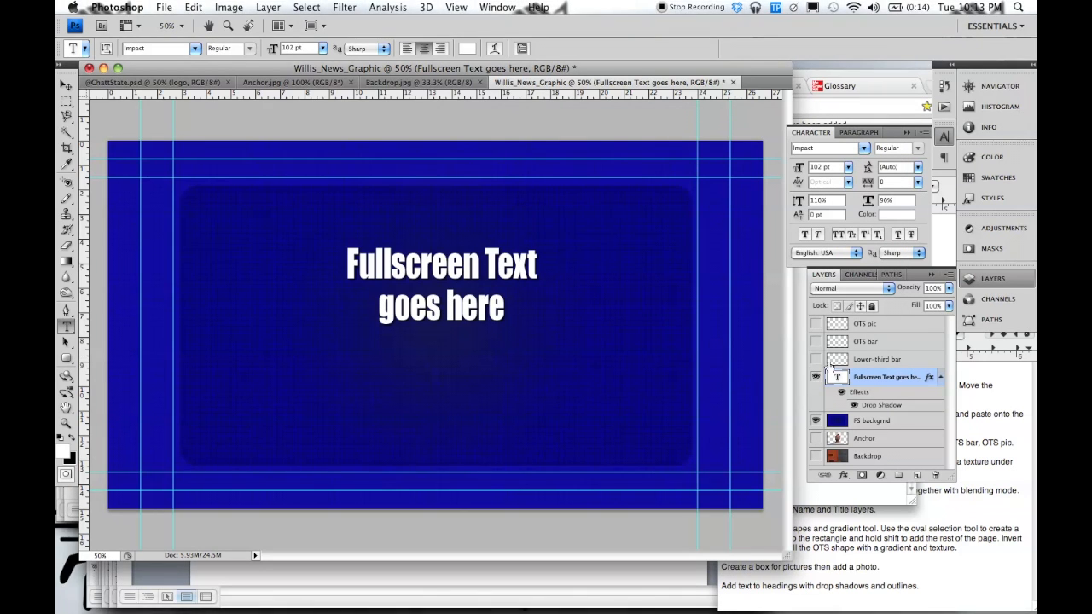
- Hide the fullscreen text and FS backgrnd layers and make the Anchor and Backdrop layers visible
left_click(816, 380)
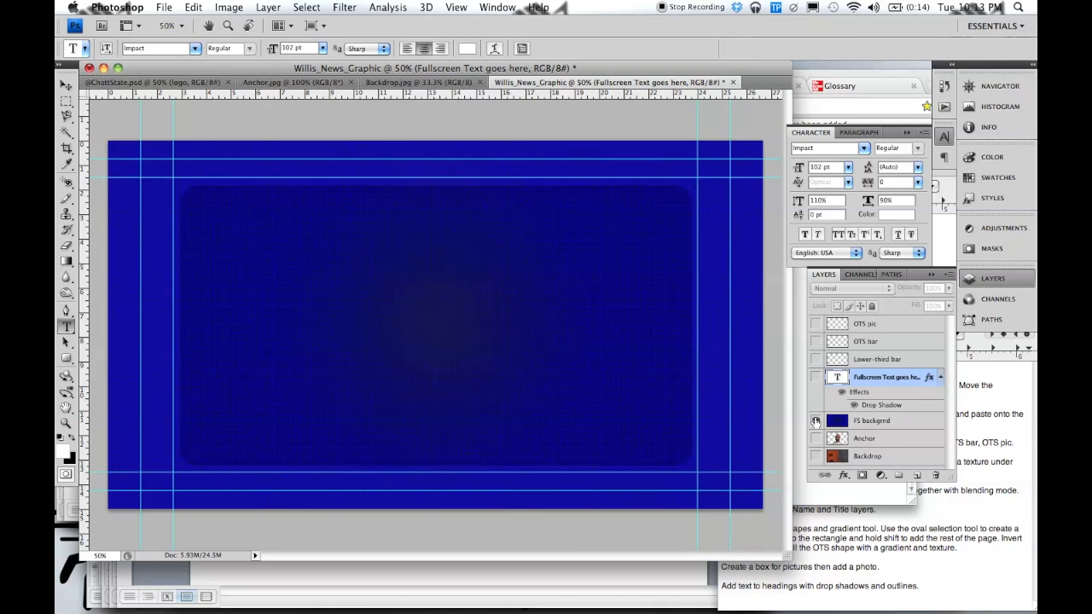
left_click(817, 422)
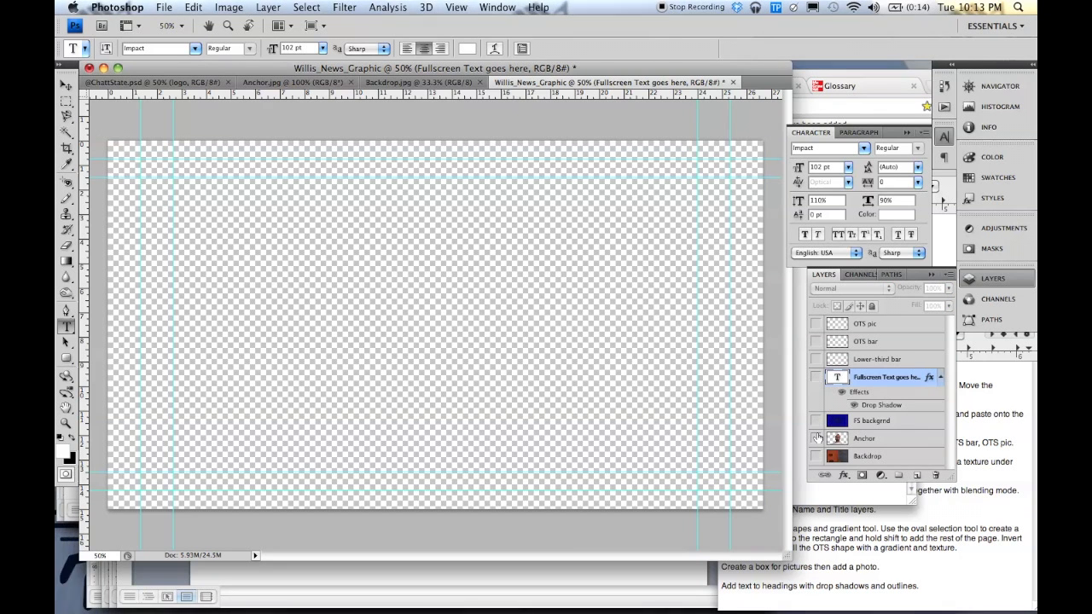
left_click(816, 438)
left_click(815, 457)
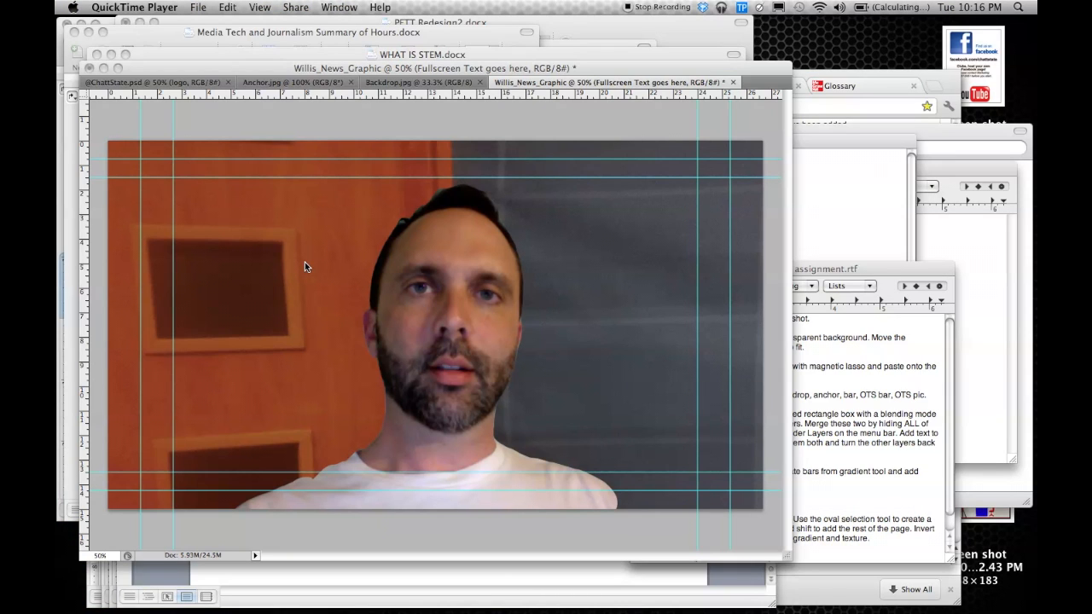
left_click(228, 279)
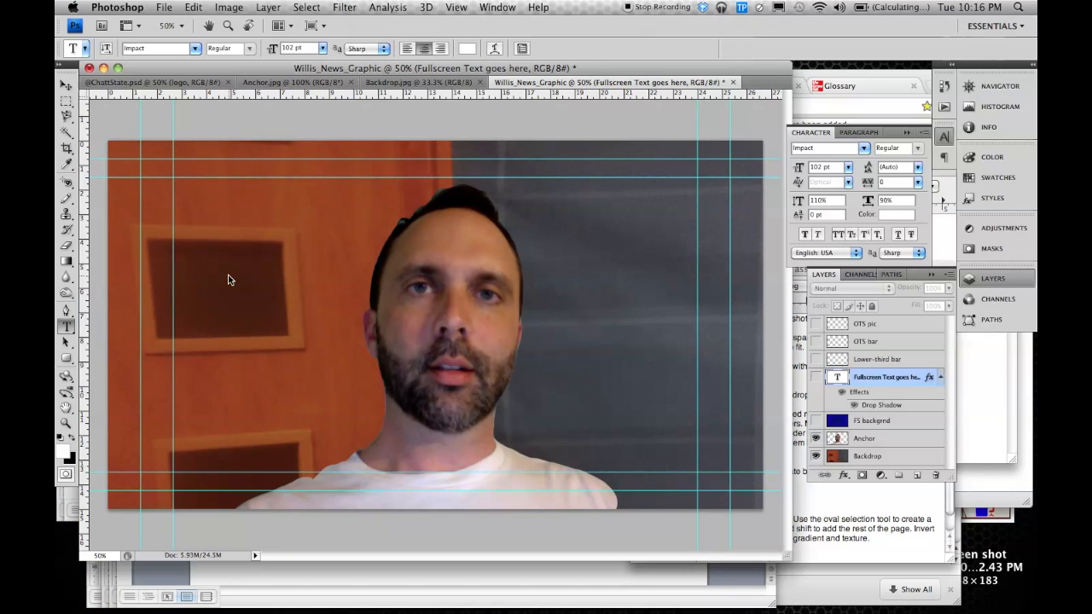
- Show FS backgrnd and sample its bright border blue as foreground color and its panel's dark blue (050369) as background color
left_click(856, 423)
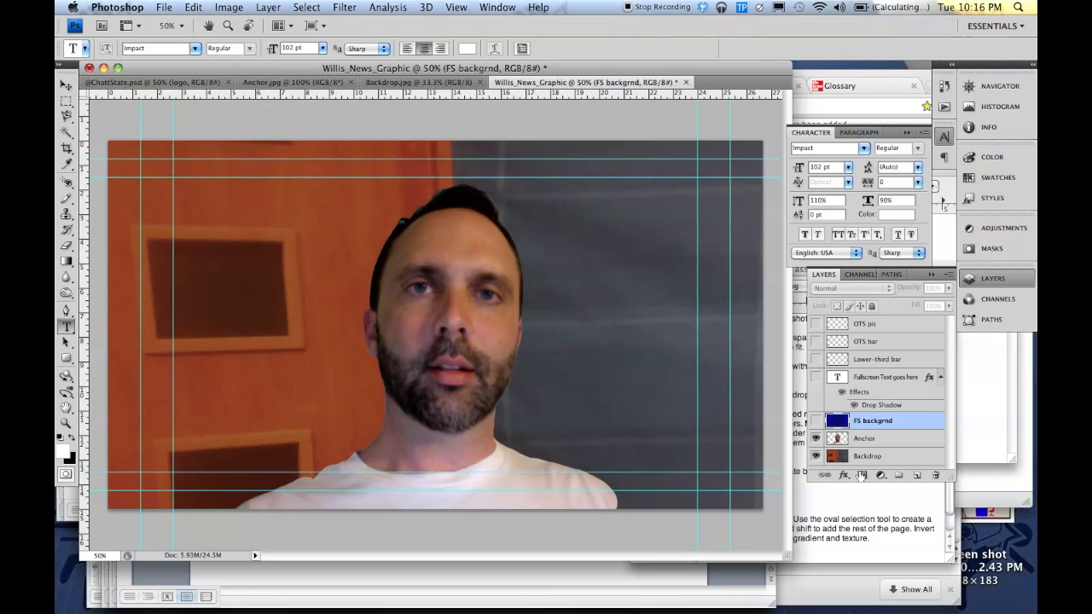
left_click(815, 421)
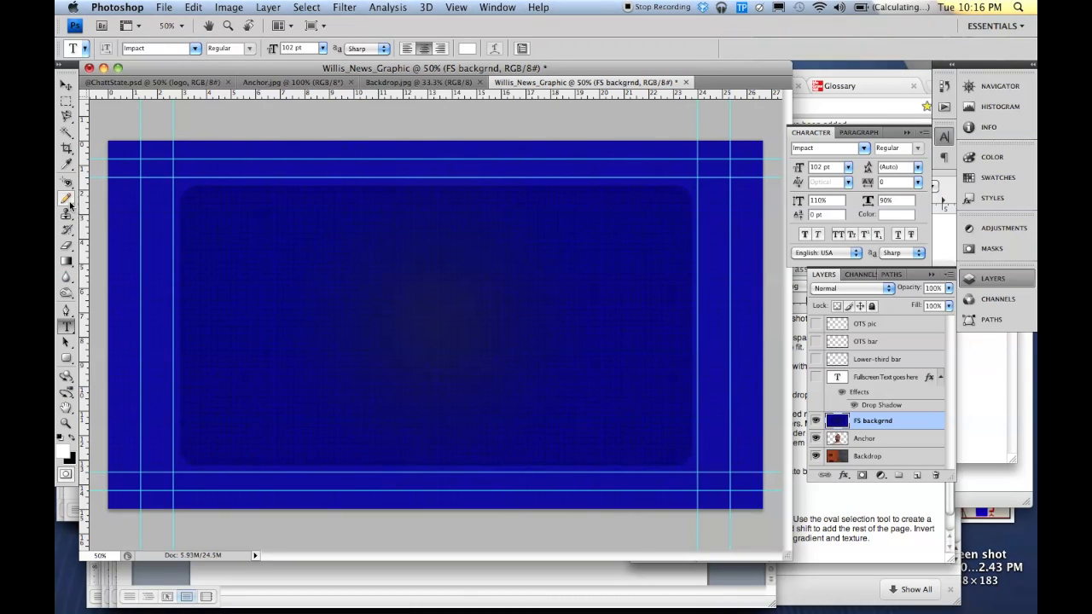
left_click(68, 166)
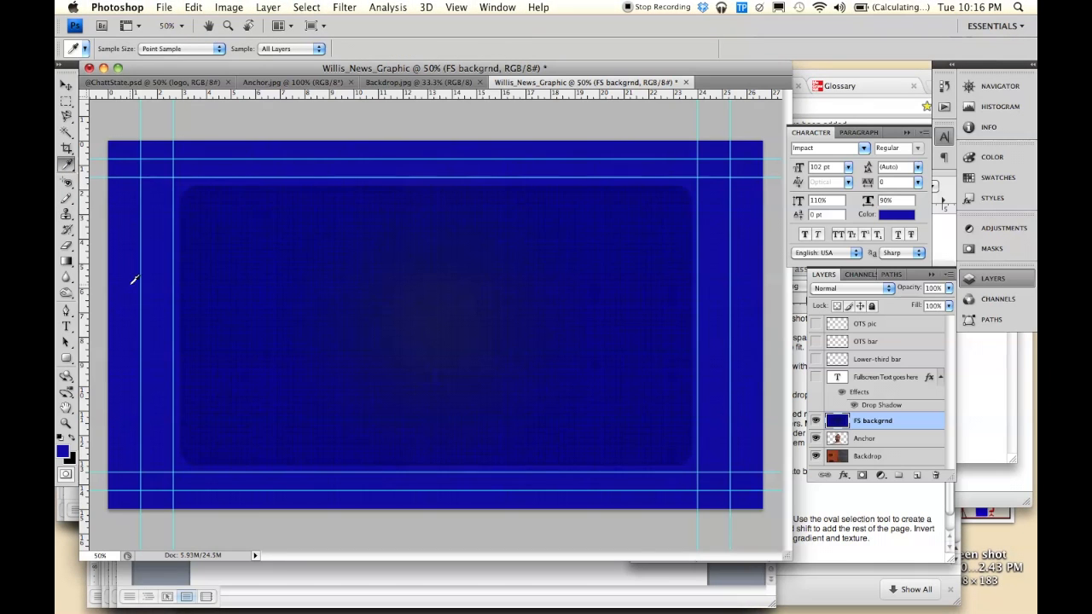
left_click(69, 458)
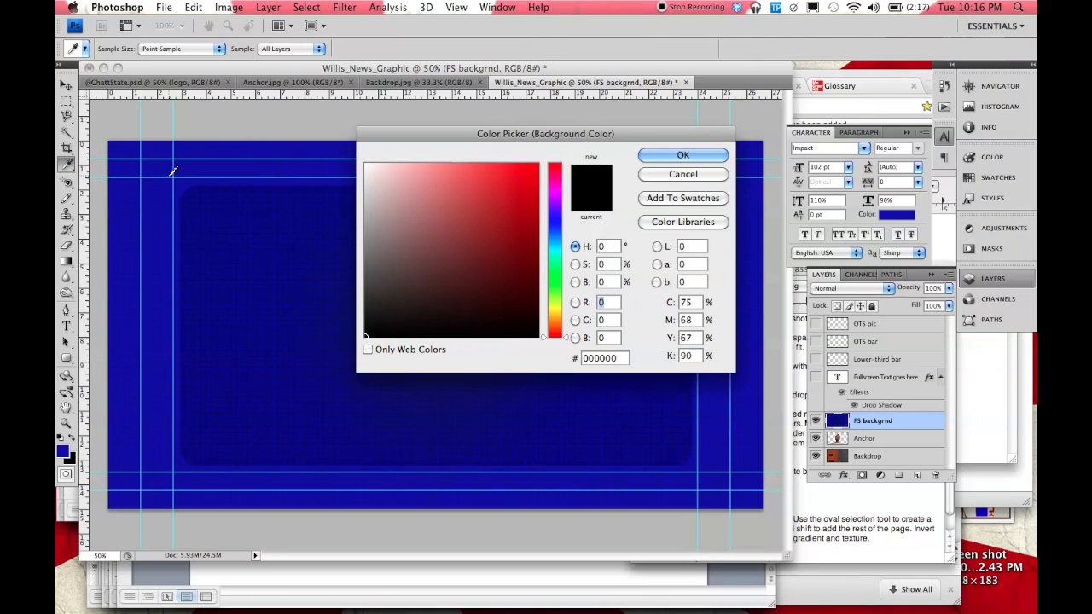
left_click(174, 211)
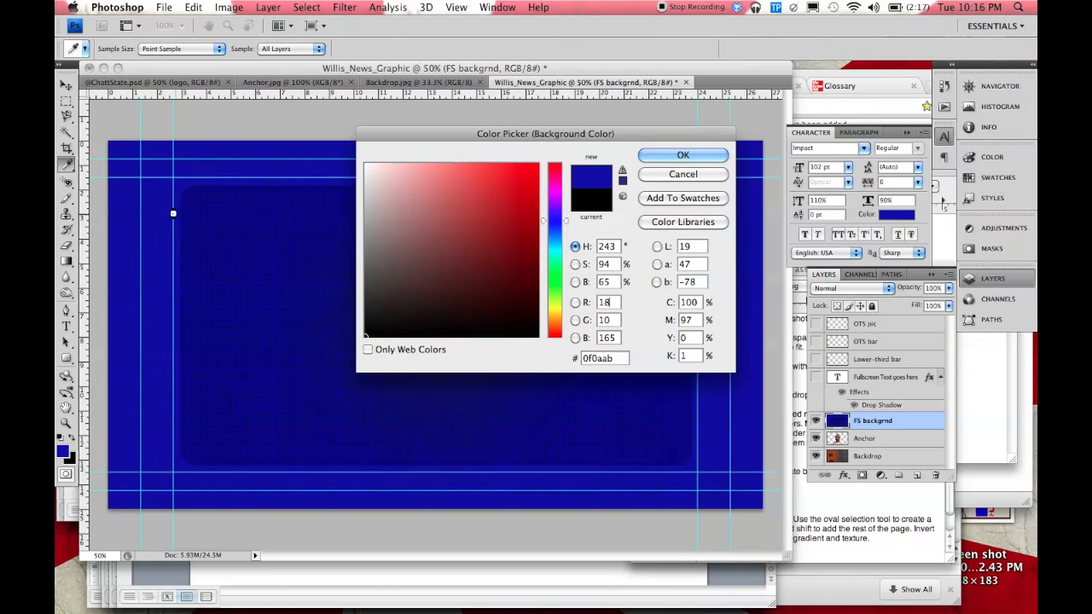
left_click(191, 228)
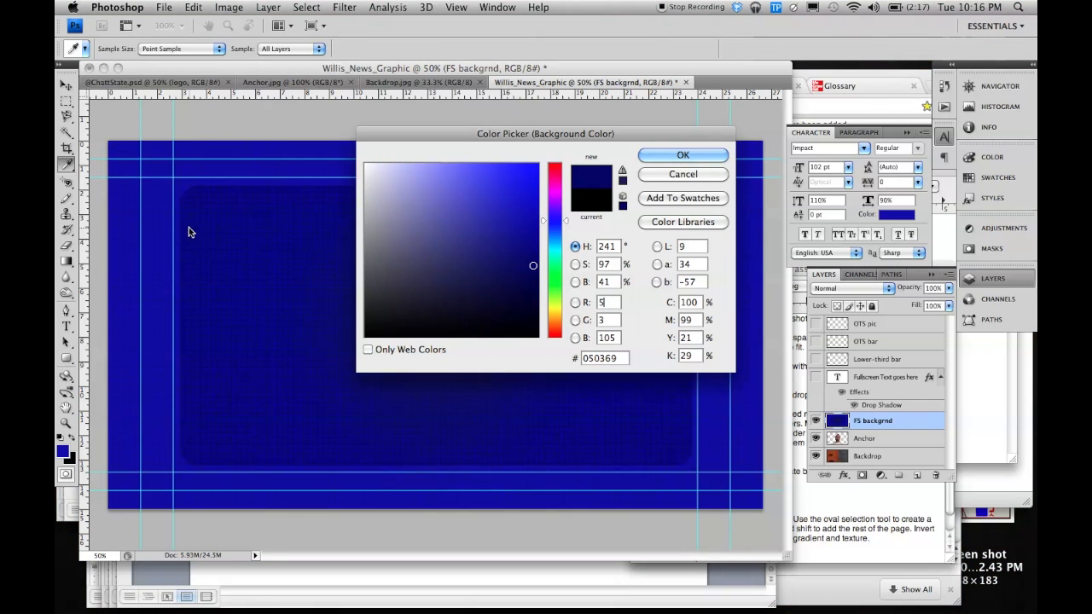
left_click(653, 156)
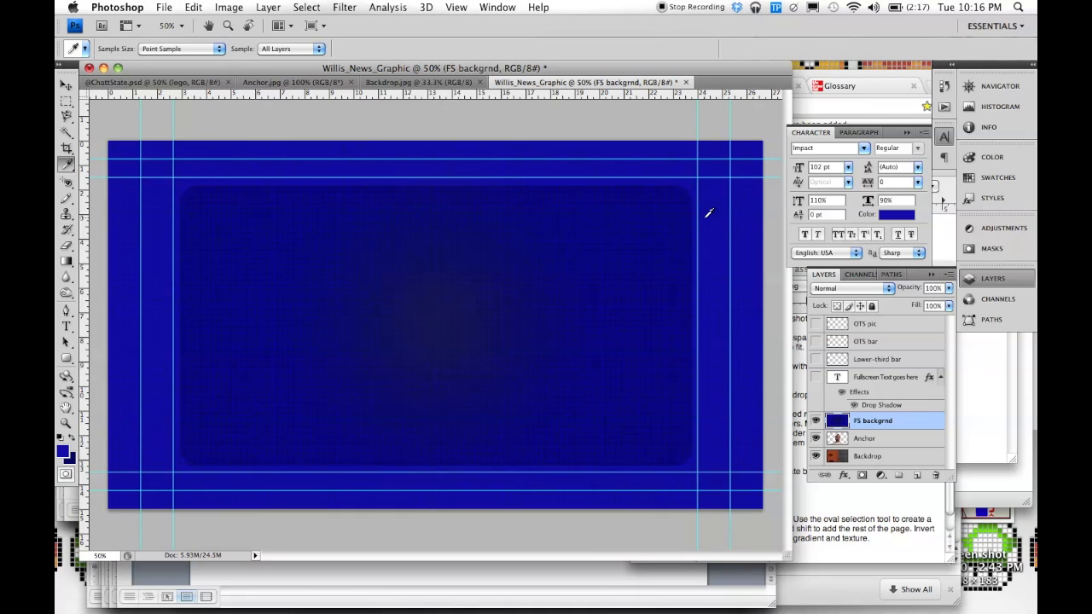
- Hide FS backgrnd and, on the Lower-third bar layer, marquee-select a full-width band from the anchor's neck down to the lowest guide
left_click(815, 421)
left_click(889, 360)
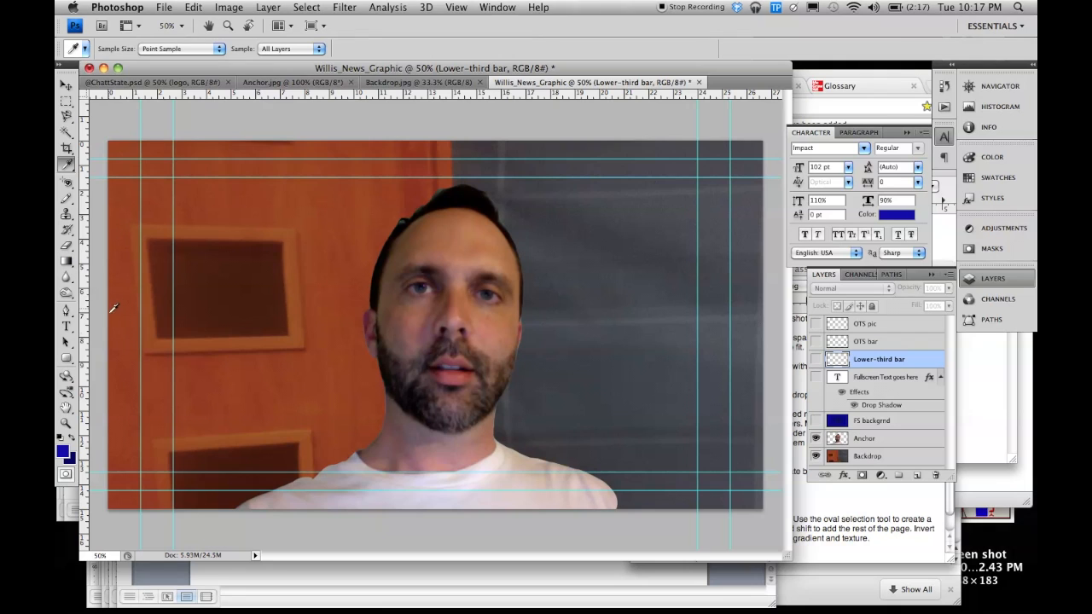
left_click(66, 102)
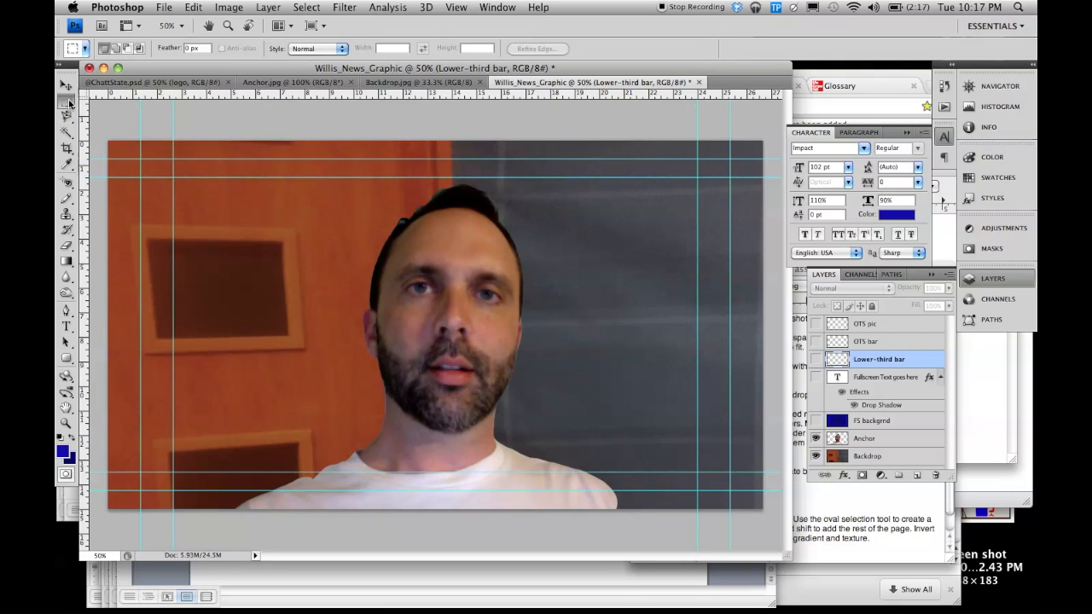
left_click_drag(109, 421, 453, 478)
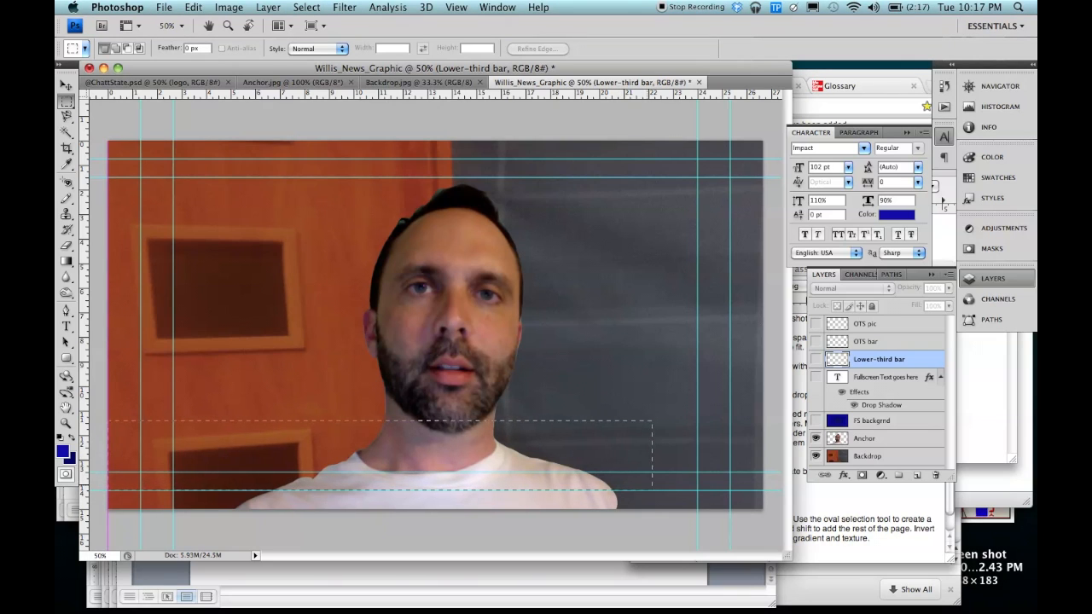
left_click_drag(652, 490, 673, 490)
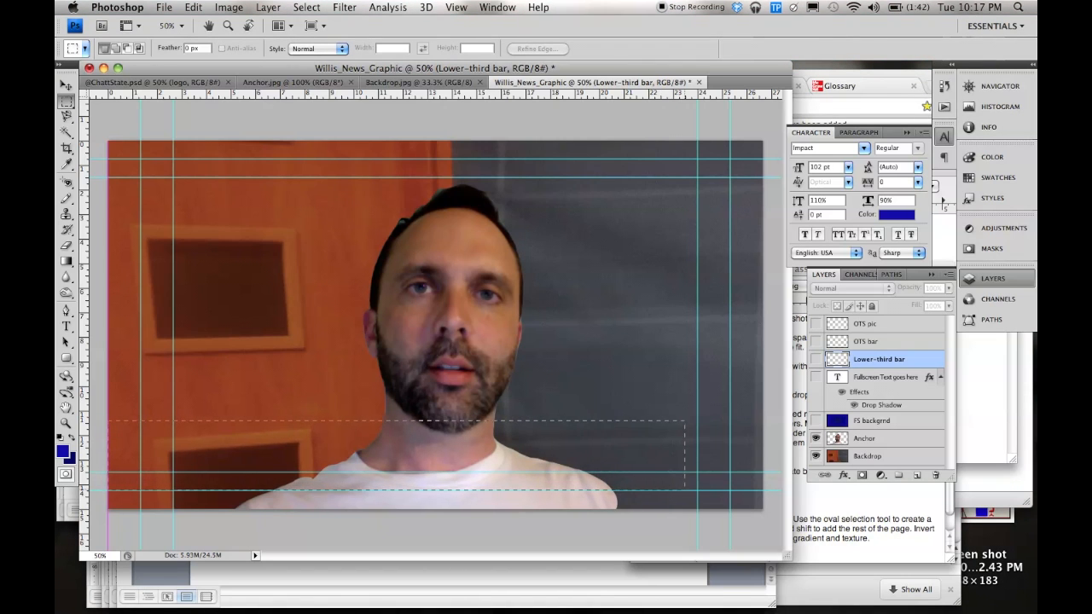
left_click_drag(749, 489, 765, 490)
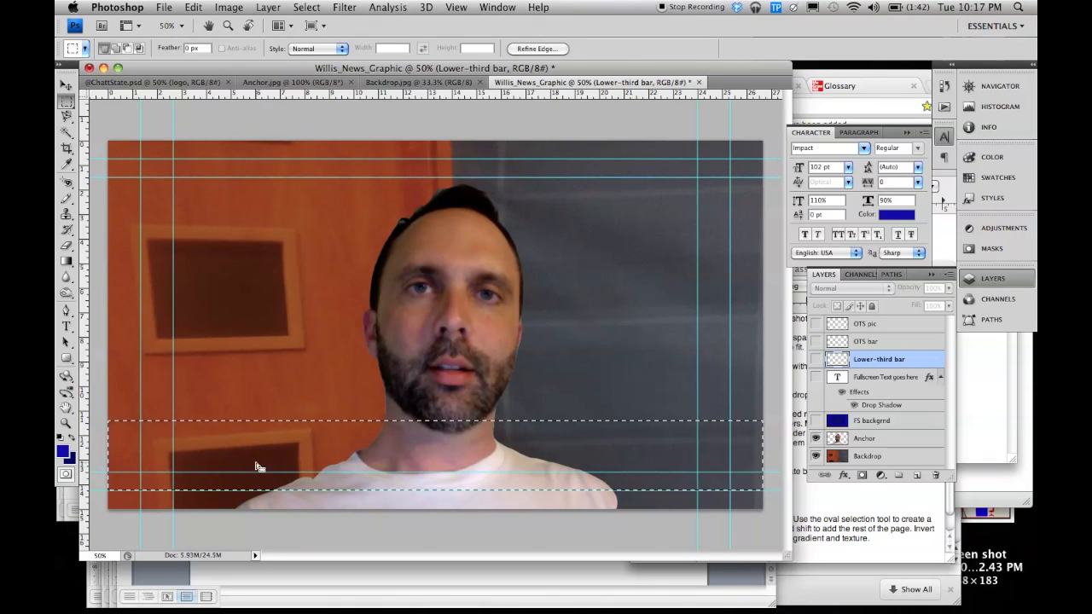
- Switch to the Gradient tool and make the Lower-third bar, OTS bar and OTS pic layers visible, keeping the fullscreen text hidden
key("g")
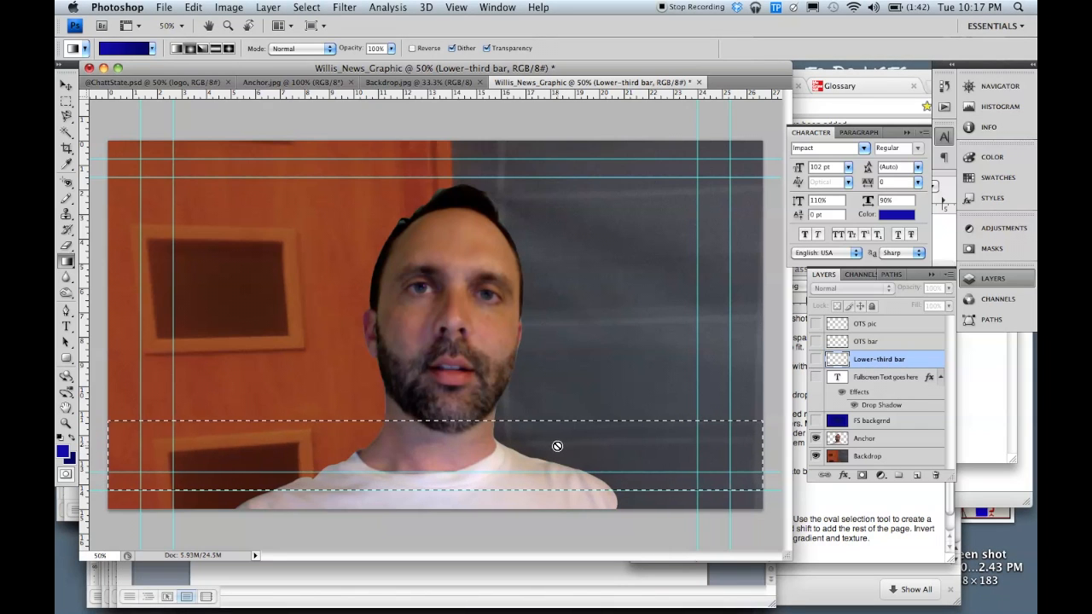
left_click(595, 450)
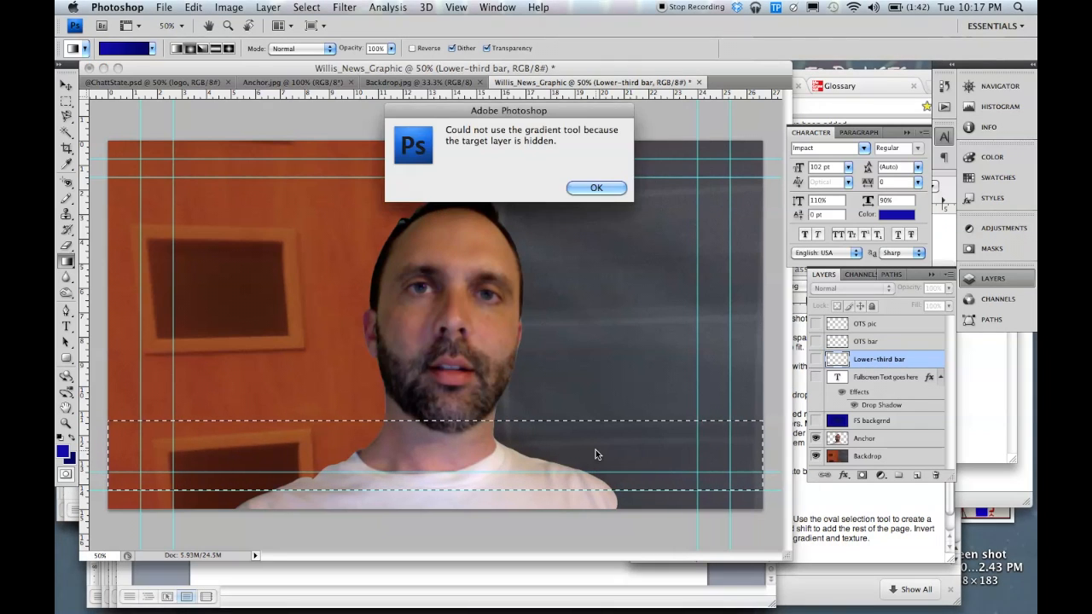
left_click(596, 189)
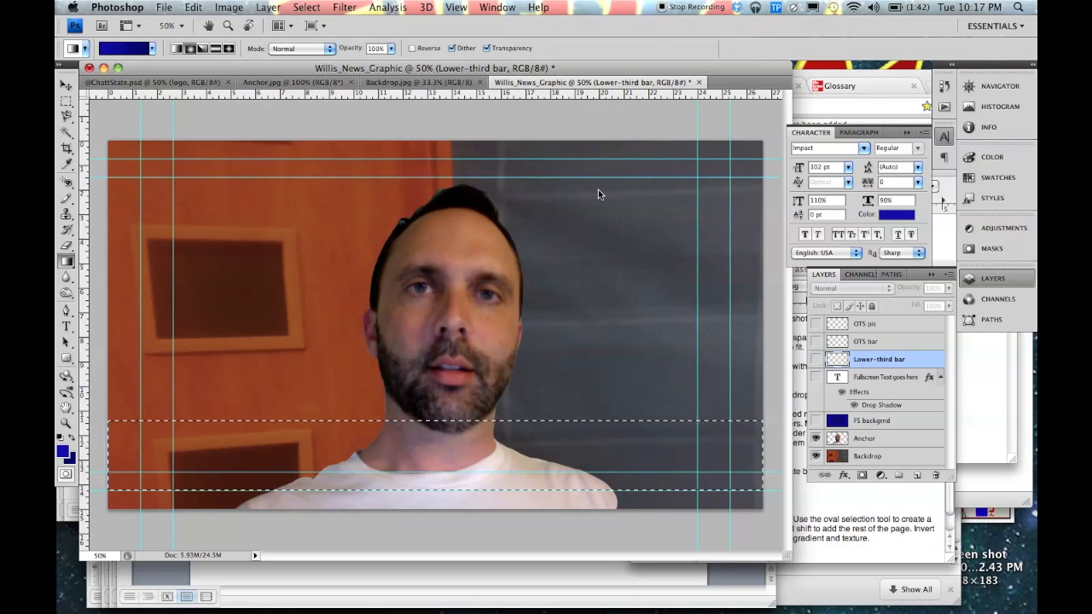
left_click(815, 358)
left_click(815, 341)
left_click(815, 324)
left_click(816, 377)
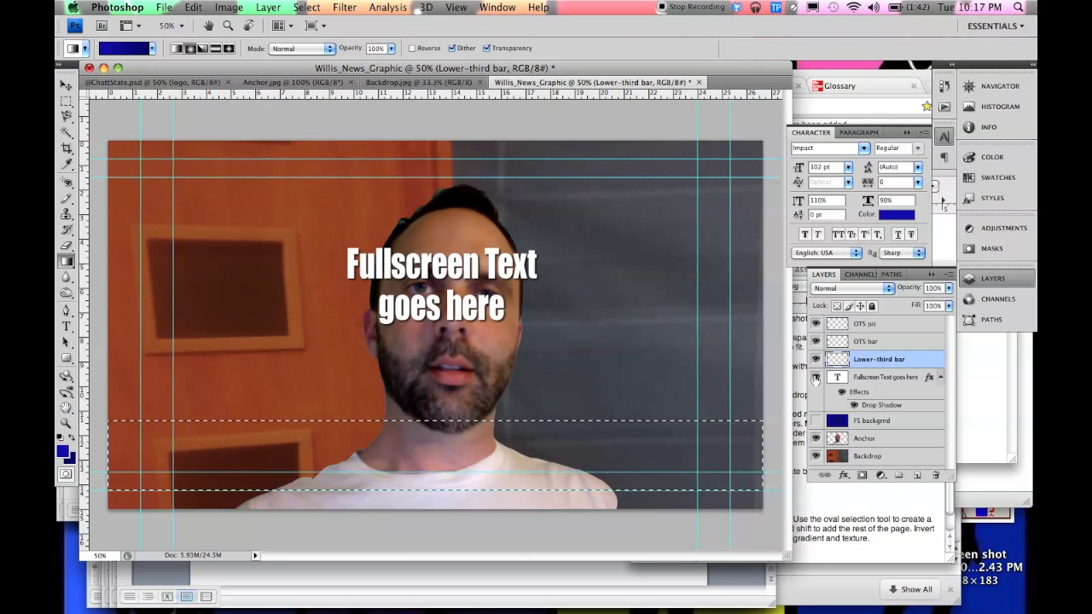
left_click(816, 377)
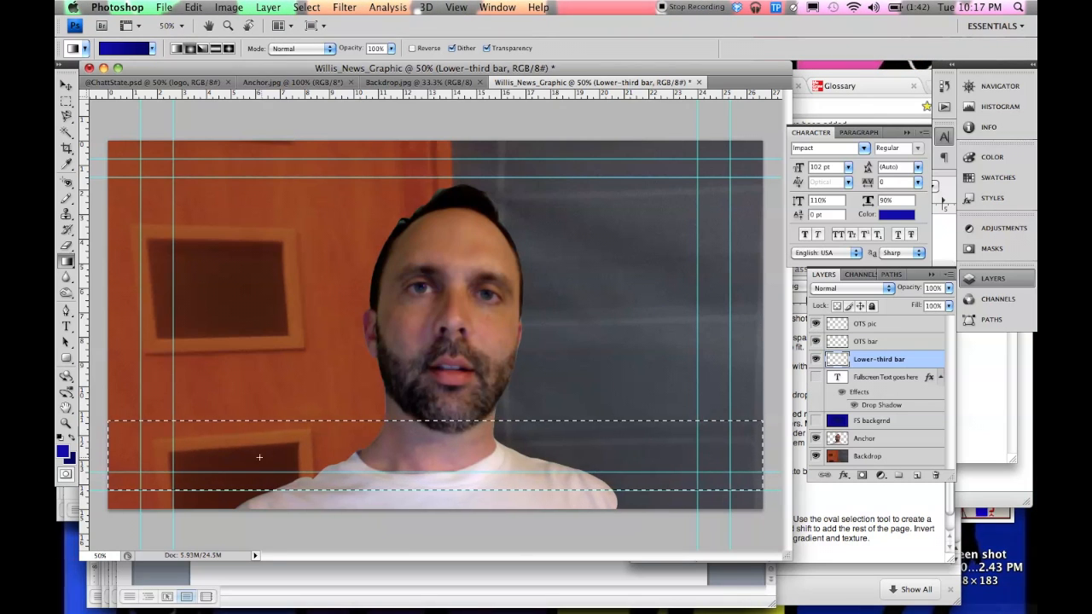
- Fill the band with a radial bright-to-dark blue gradient centered about a third of the way across, and deselect it
left_click_drag(197, 445, 717, 445)
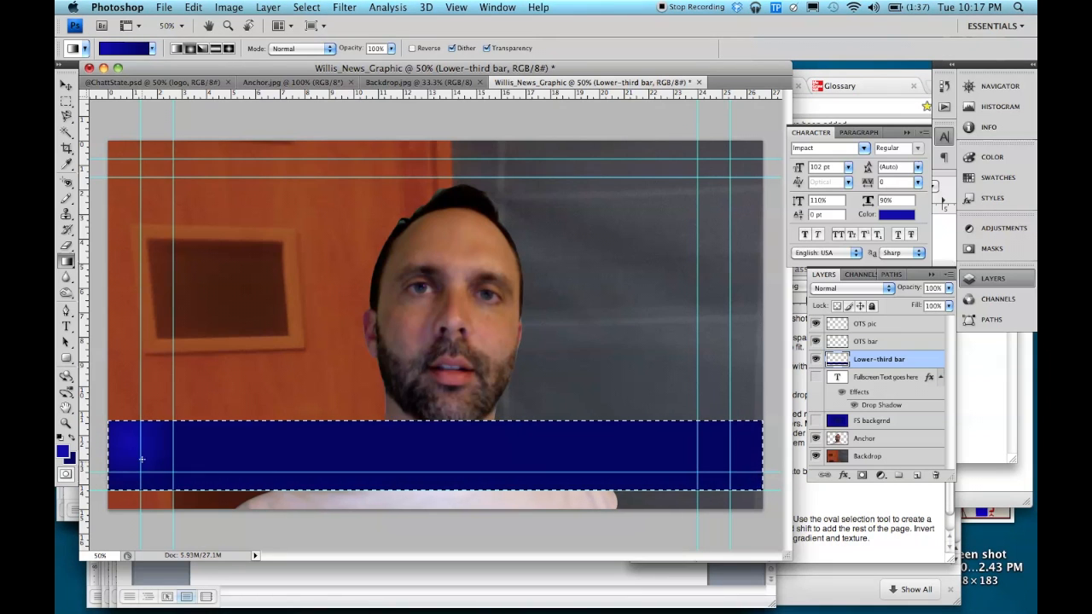
key("super+z")
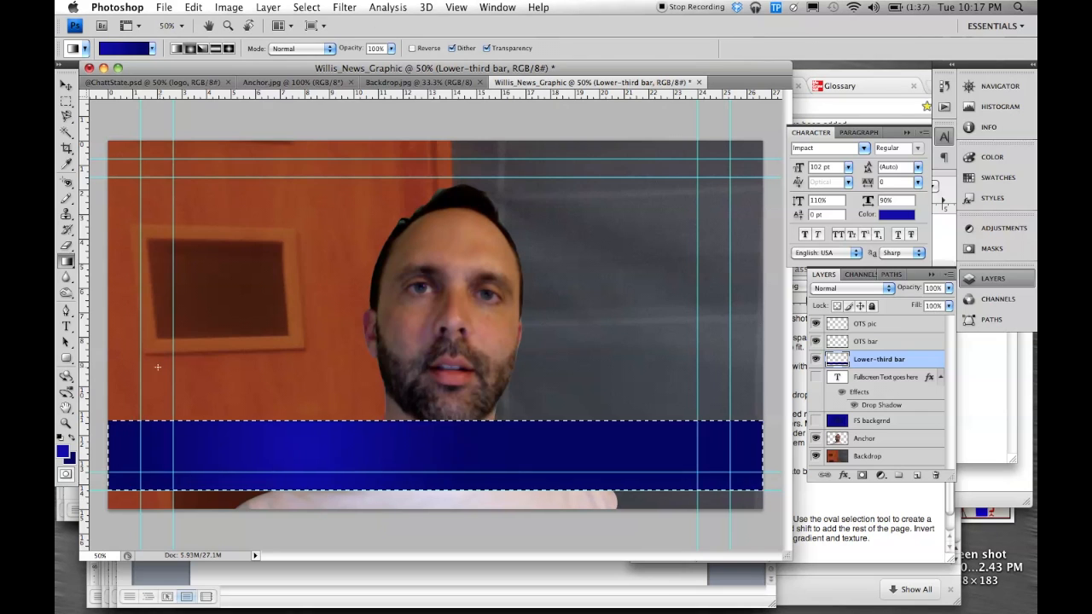
key("m")
key("super+d")
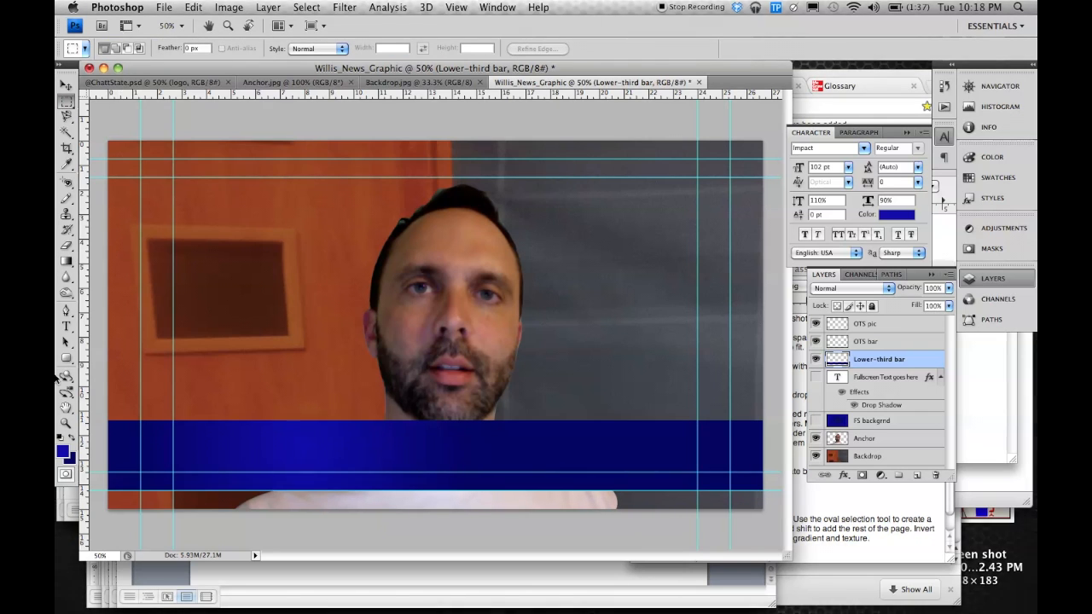
- Draw a long rounded rectangle with 50 px radius overlapping the bar's lower edge and set its blending mode to Color Dodge
left_click(65, 357)
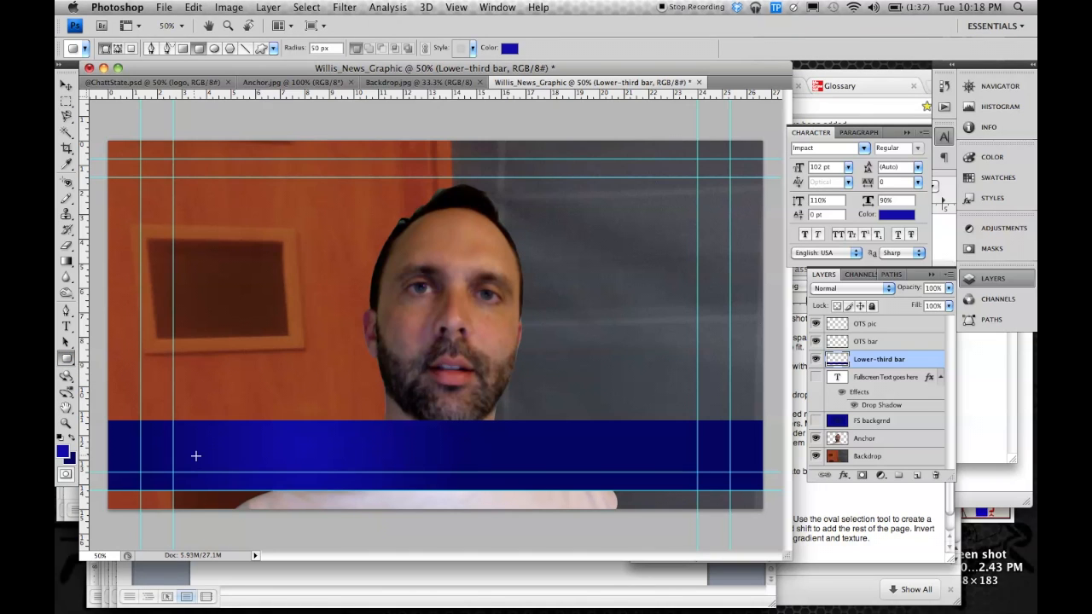
left_click_drag(197, 456, 740, 499)
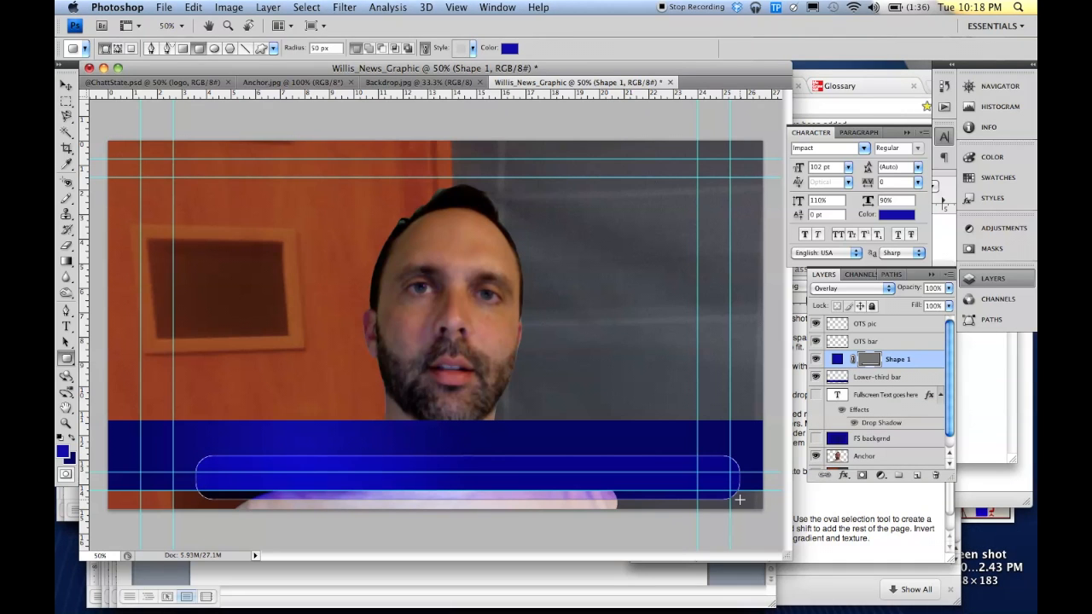
left_click(888, 288)
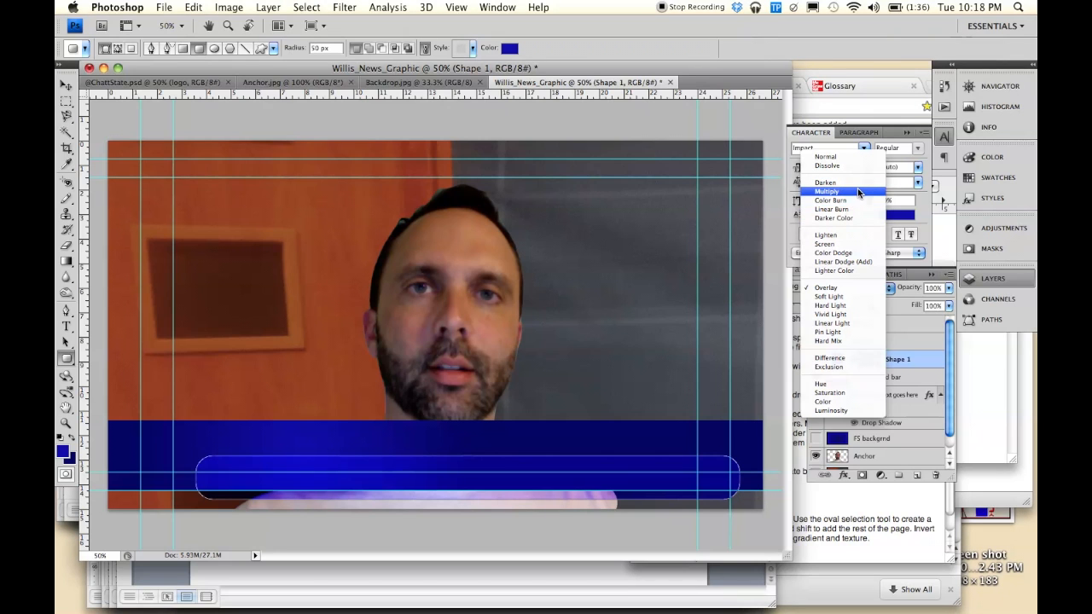
left_click(844, 245)
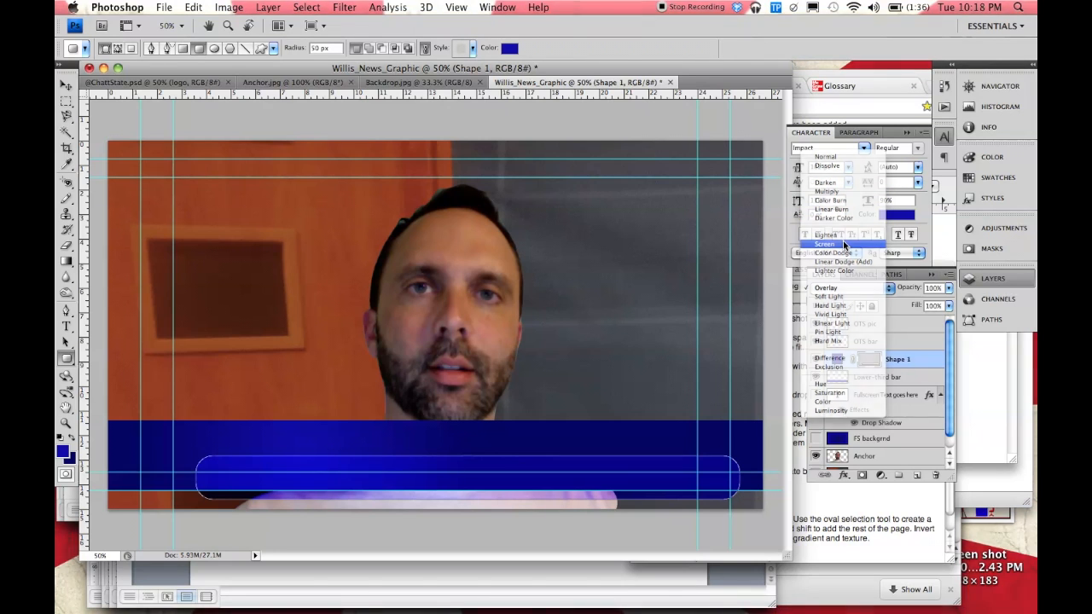
key("shift+plus")
key("shift+plus")
key("shift+plus")
key("shift+plus")
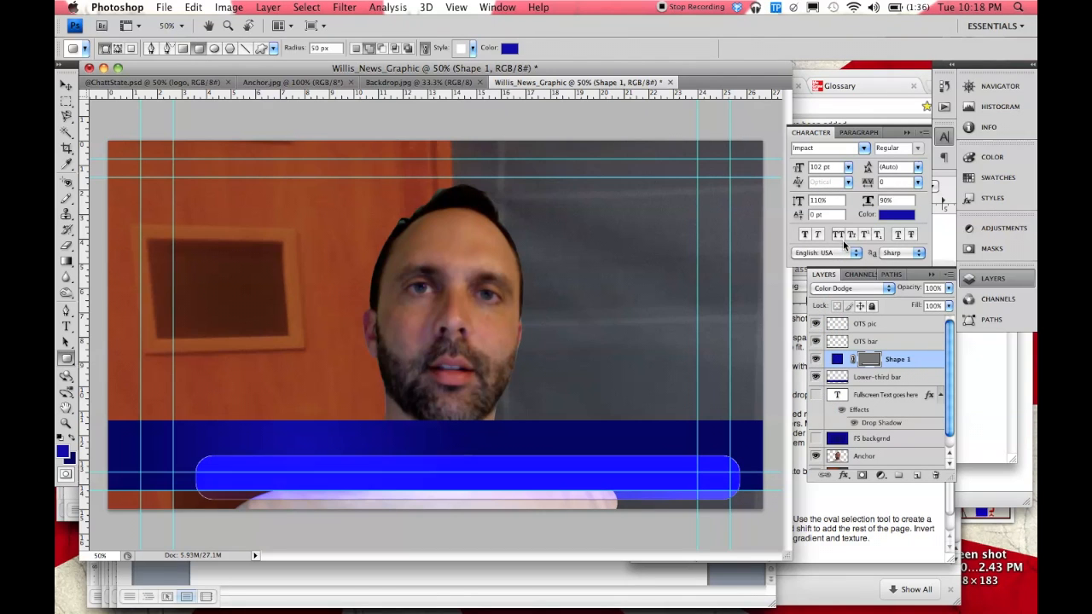
- Change the rounded rectangle layer's blending mode to Linear Light
key("shift+plus")
key("shift+plus")
key("shift+plus")
key("shift+plus")
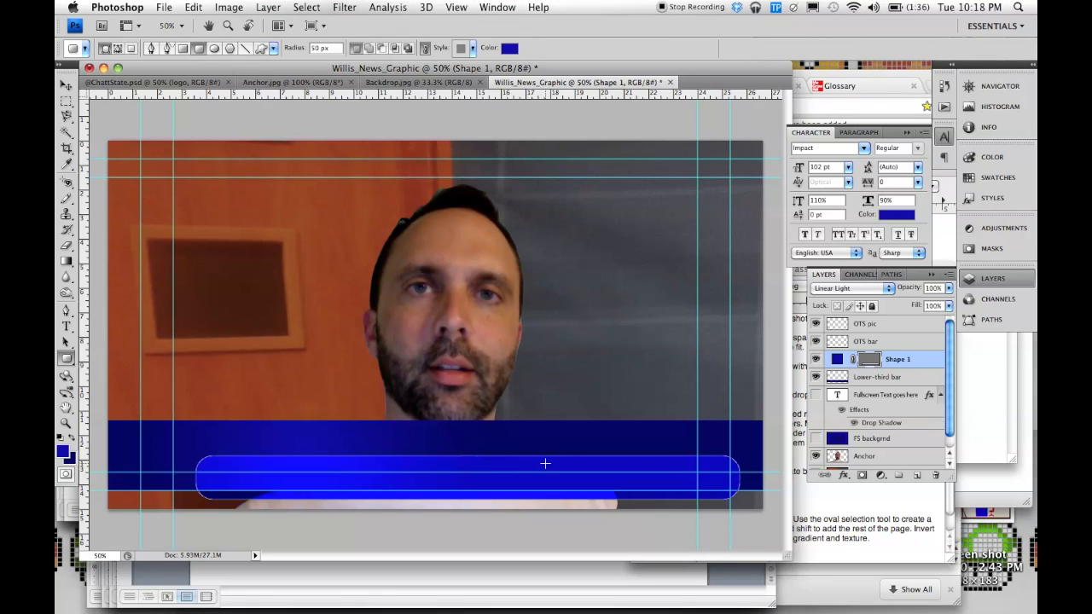
- Rasterize the rounded rectangle and apply the Texturizer filter with Canvas texture, 100% scaling, relief 4 and light from Top
left_click(345, 6)
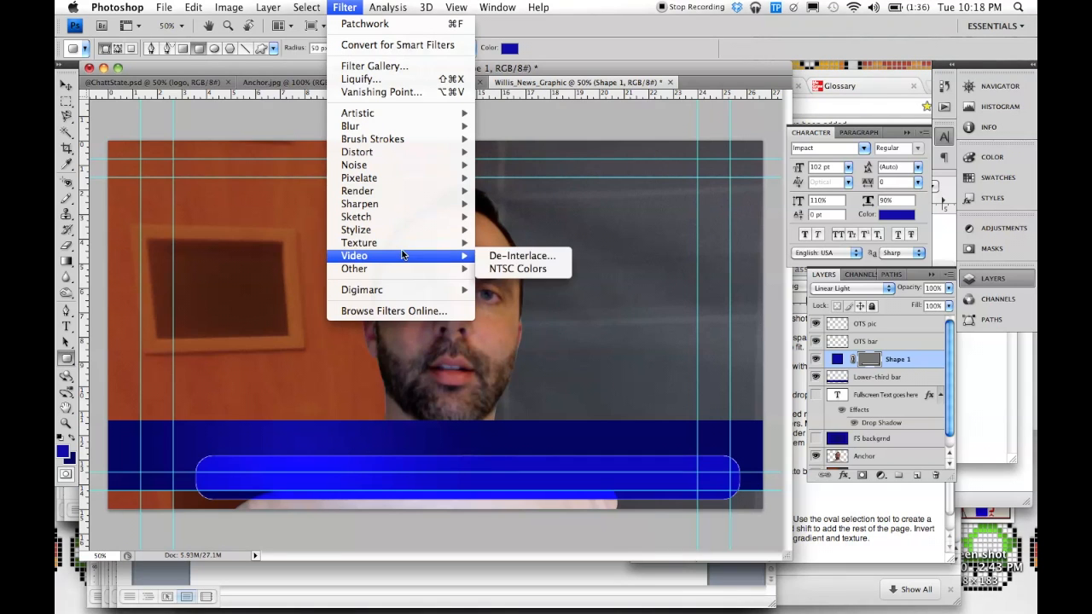
mouse_move(410, 243)
left_click(541, 307)
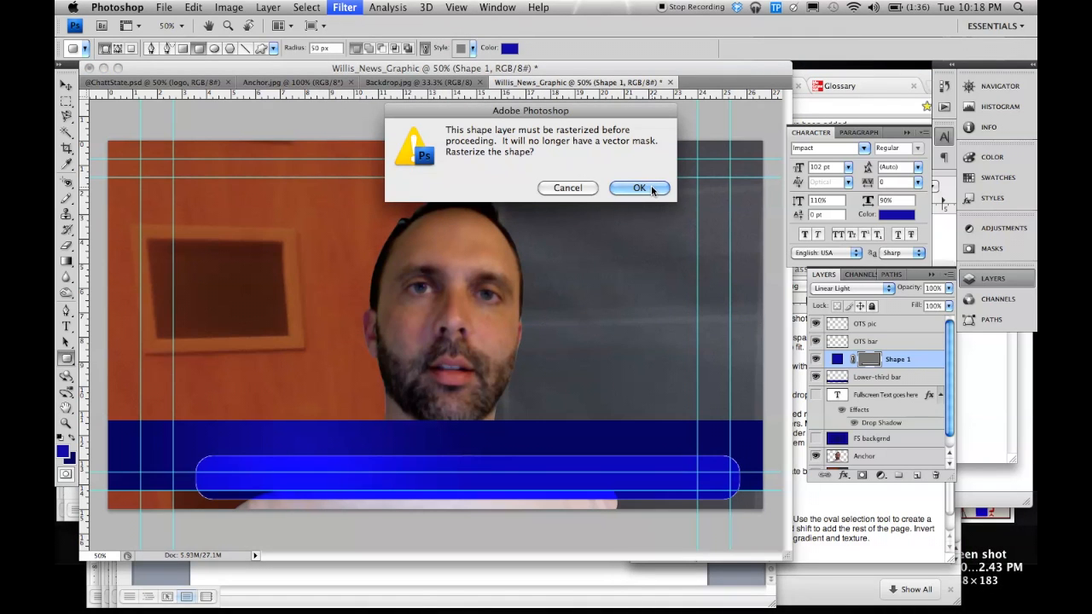
left_click(651, 187)
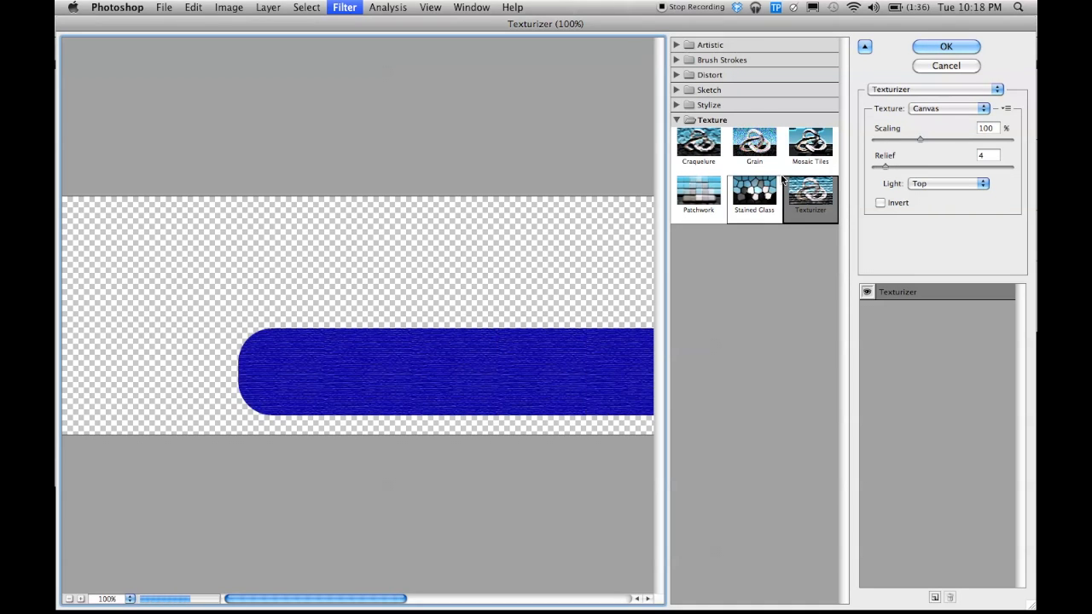
left_click(964, 46)
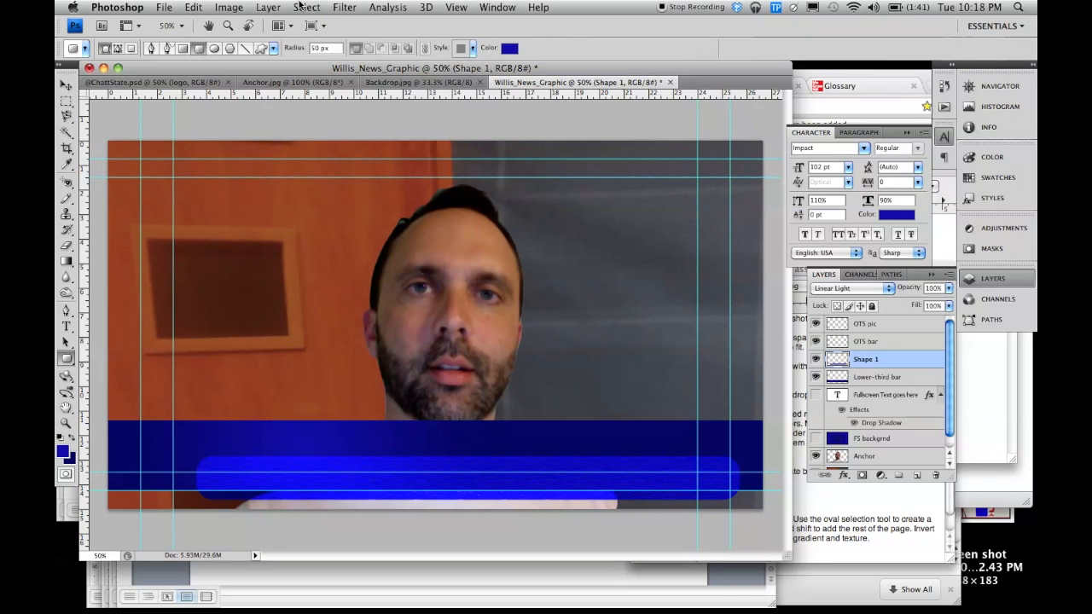
- Add a Multiply drop shadow to the textured rounded bar with 75% opacity, 120° angle, and 5 px distance and size
left_click(268, 7)
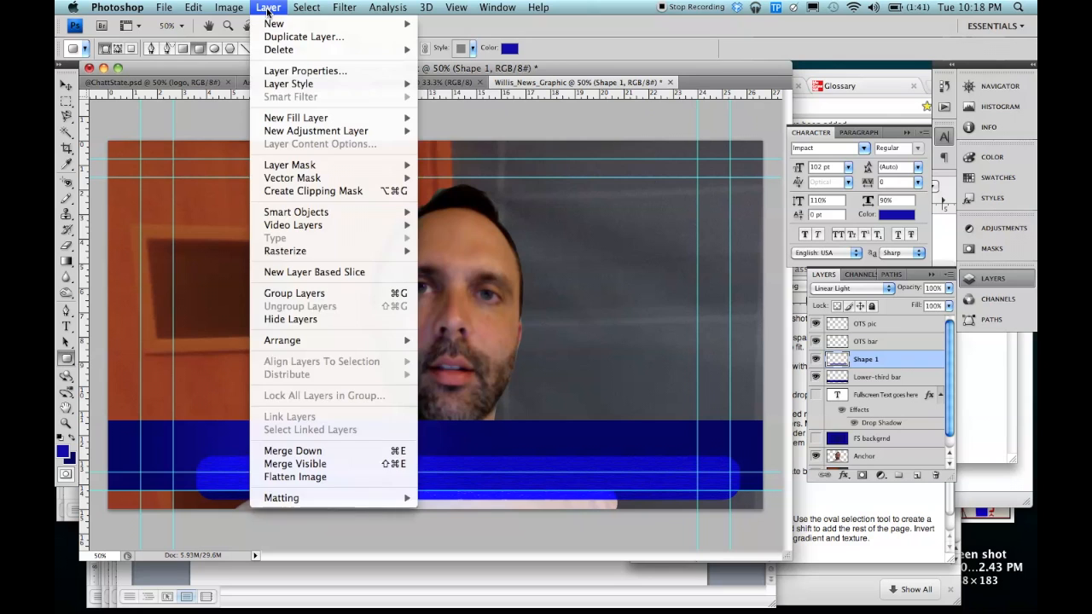
mouse_move(301, 84)
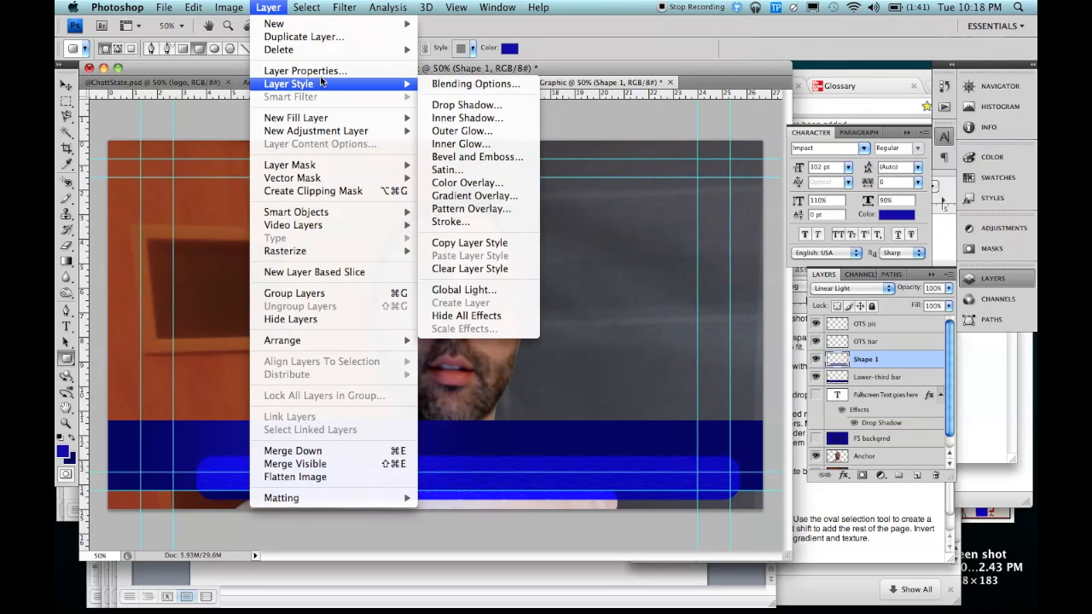
left_click(452, 105)
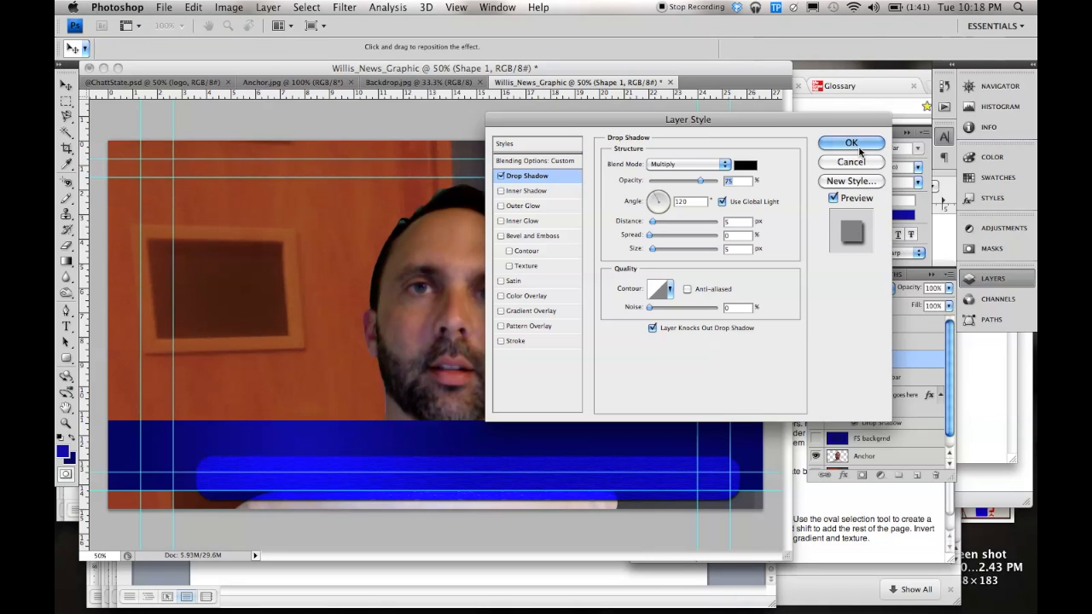
left_click(863, 148)
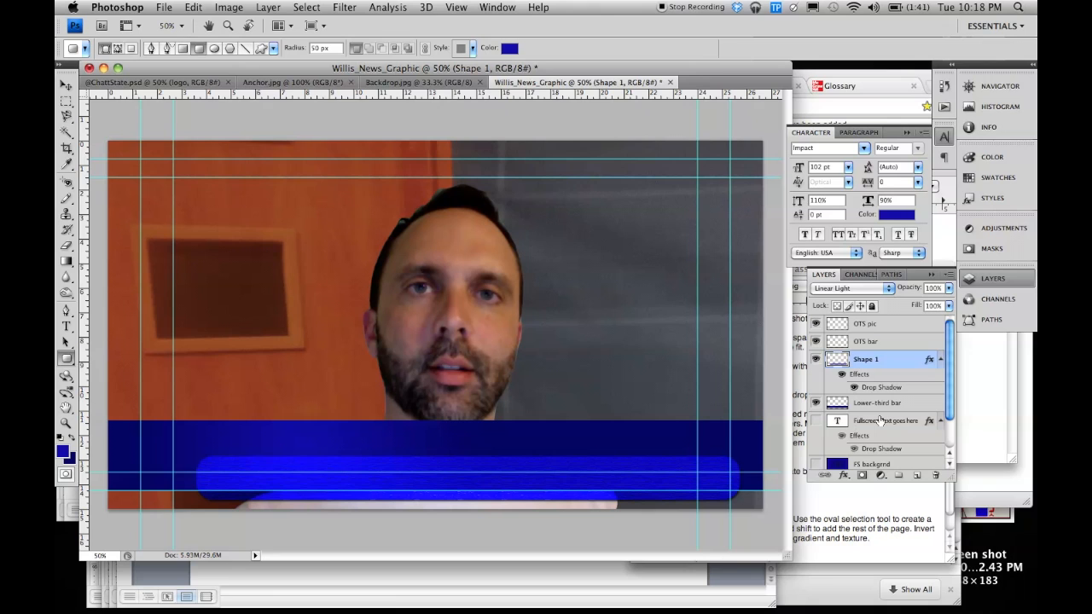
- Hide every layer except Shape 1 and Lower-third bar, including OTS pic, OTS bar, Anchor and Backdrop, and merge the visible layers
scroll(881, 419, "down", 1)
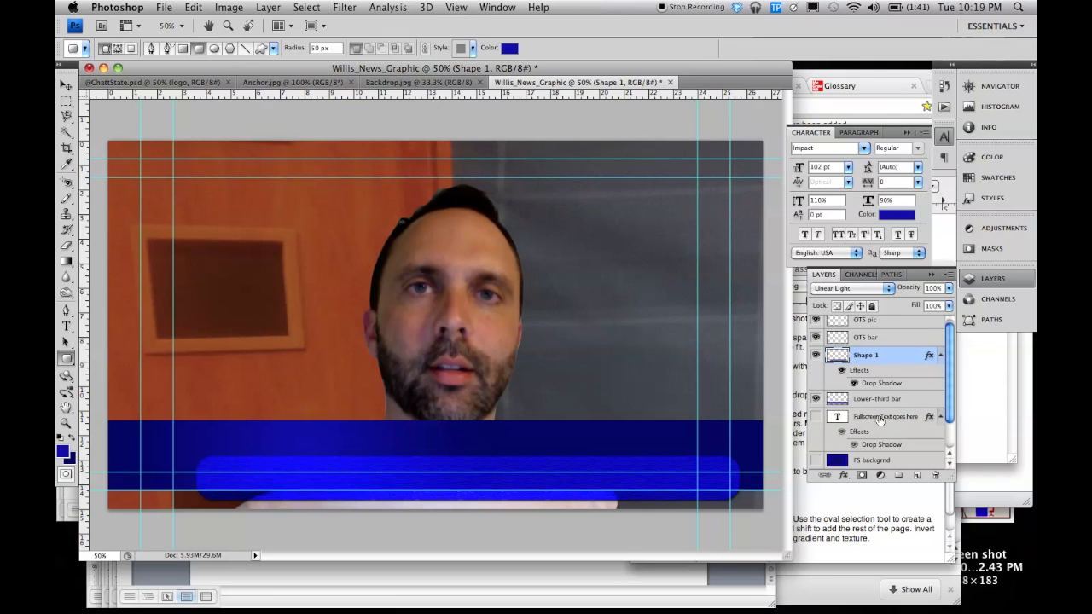
scroll(881, 419, "up", 1)
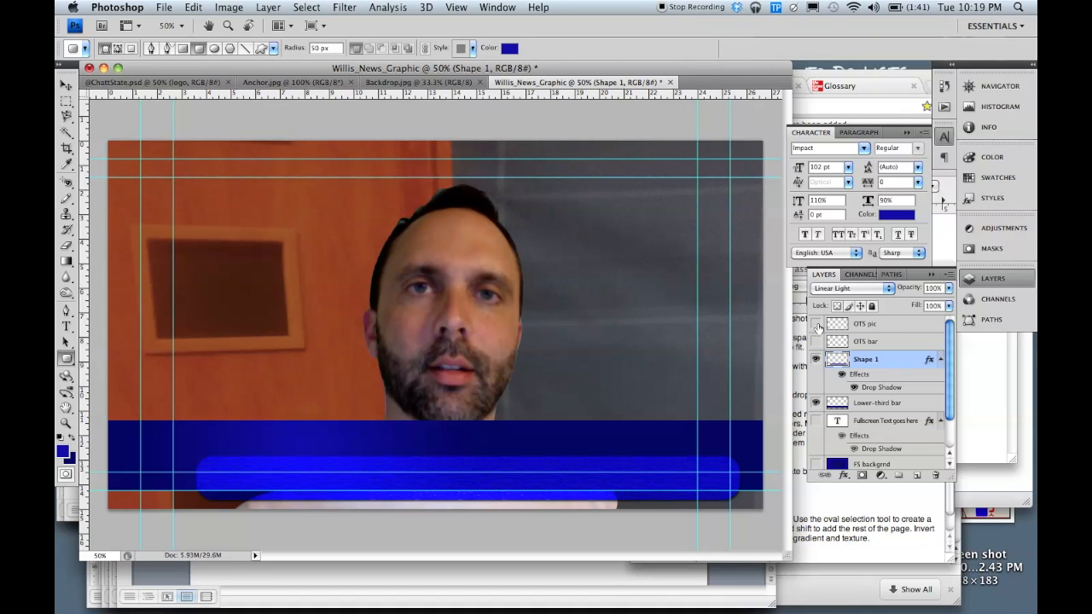
scroll(896, 364, "down", 3)
left_click(815, 442)
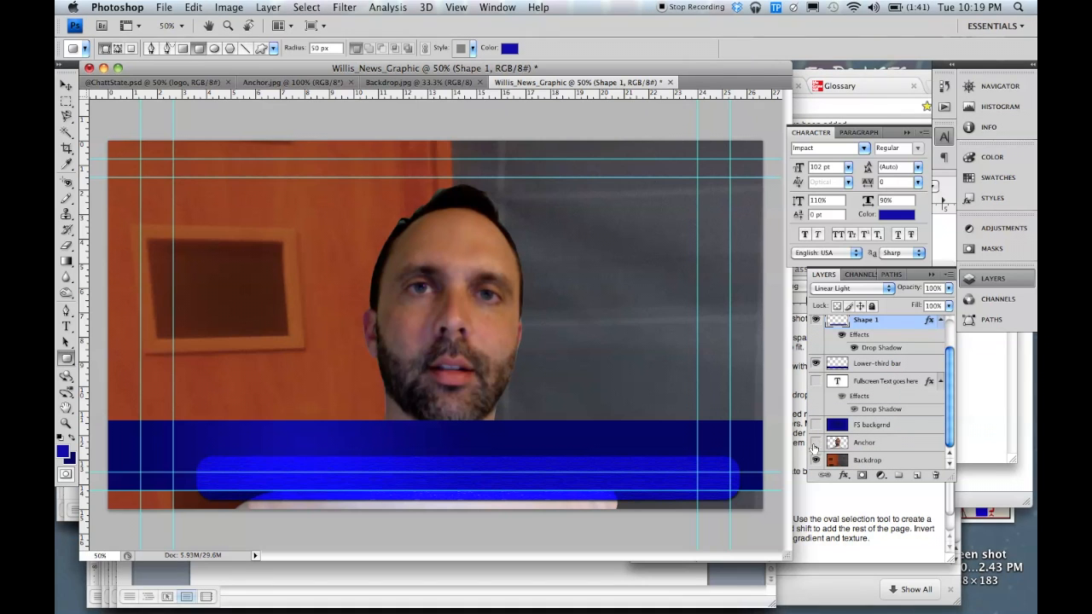
left_click(815, 459)
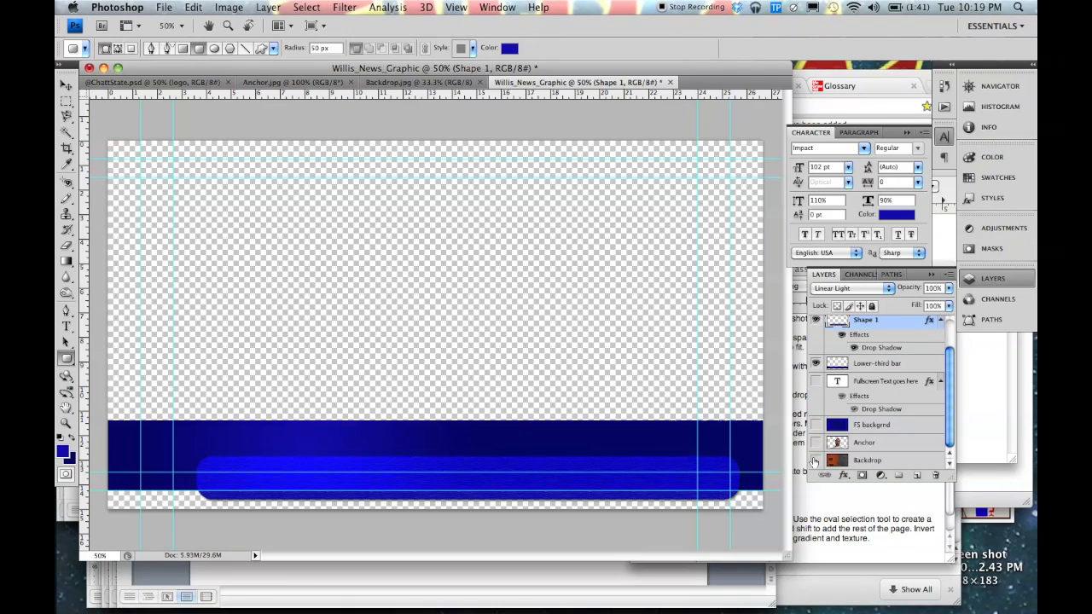
left_click(266, 8)
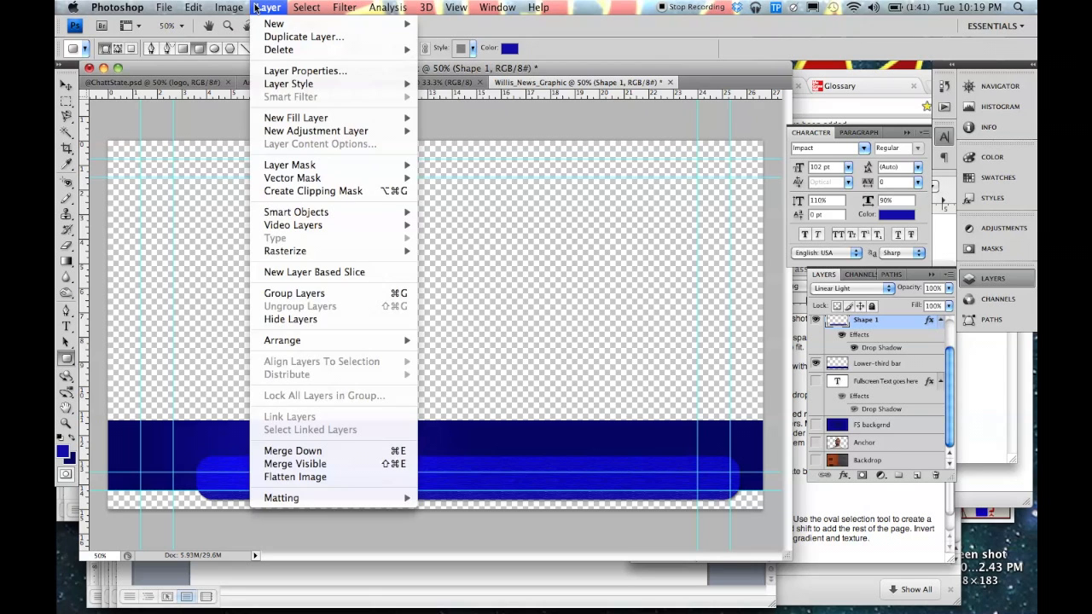
left_click(292, 465)
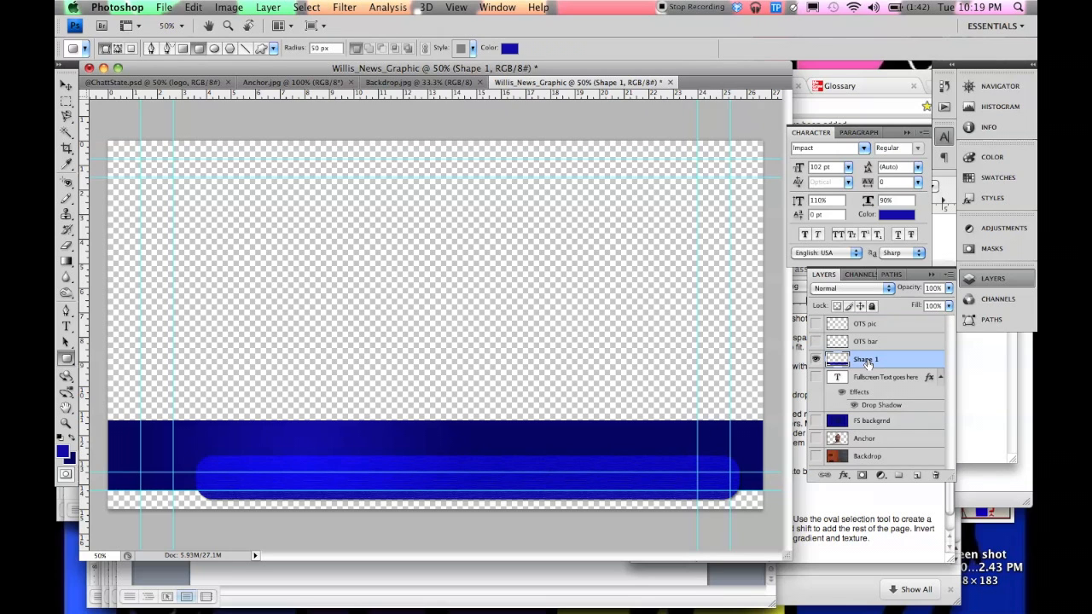
- Rename the merged layer as Lower-third bar
type("Lower-third")
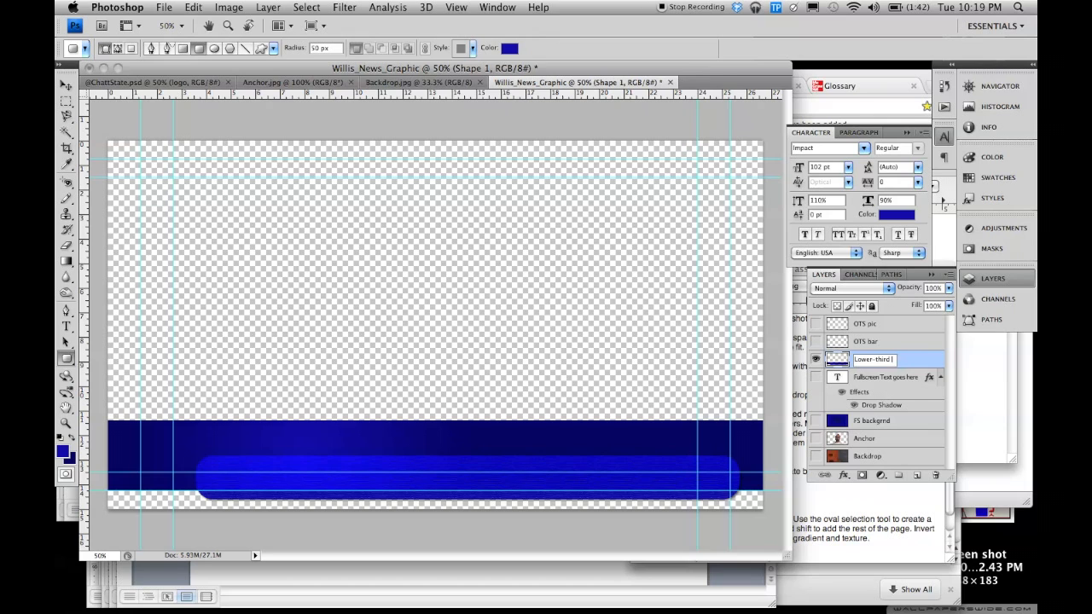
type(" bar")
key("Return")
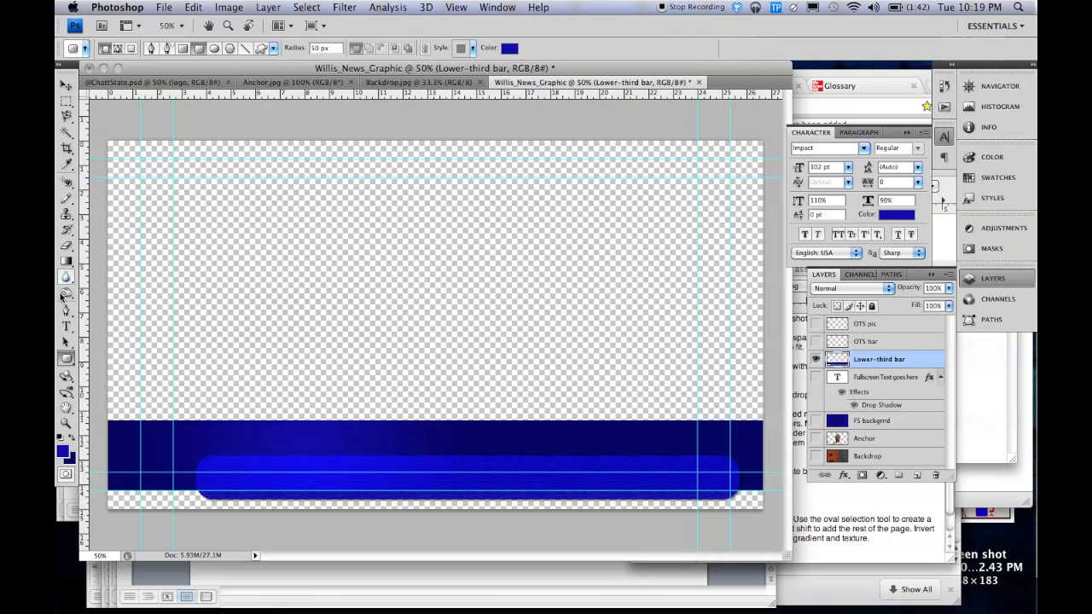
- Set the foreground color to white, add the anchor's full name as Impact text, and place it across the blue band's upper edge
left_click(60, 437)
left_click(73, 436)
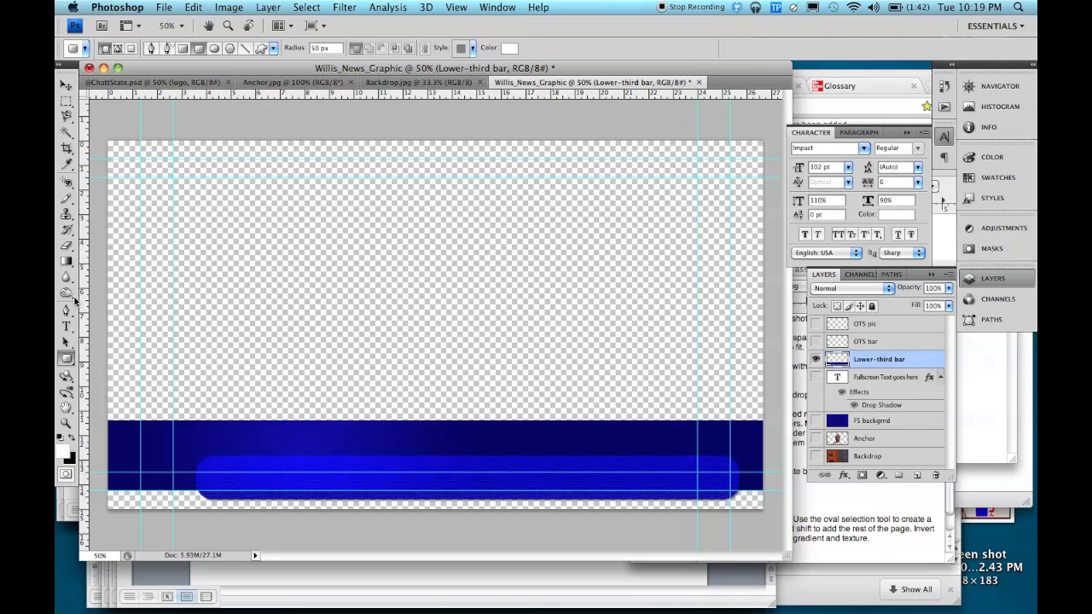
left_click(68, 327)
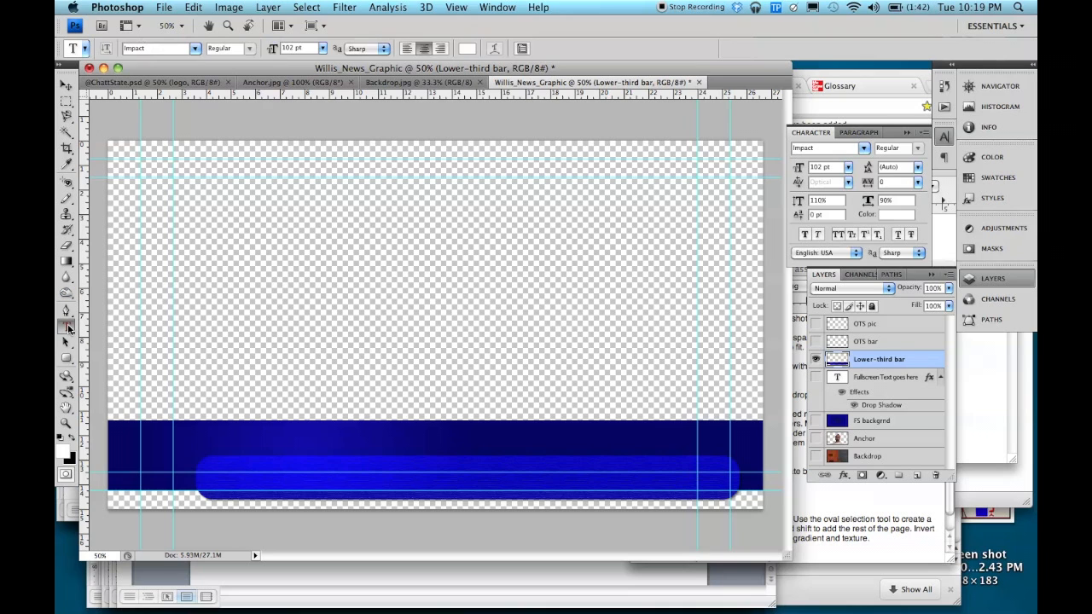
left_click(226, 429)
type("Chris Willis")
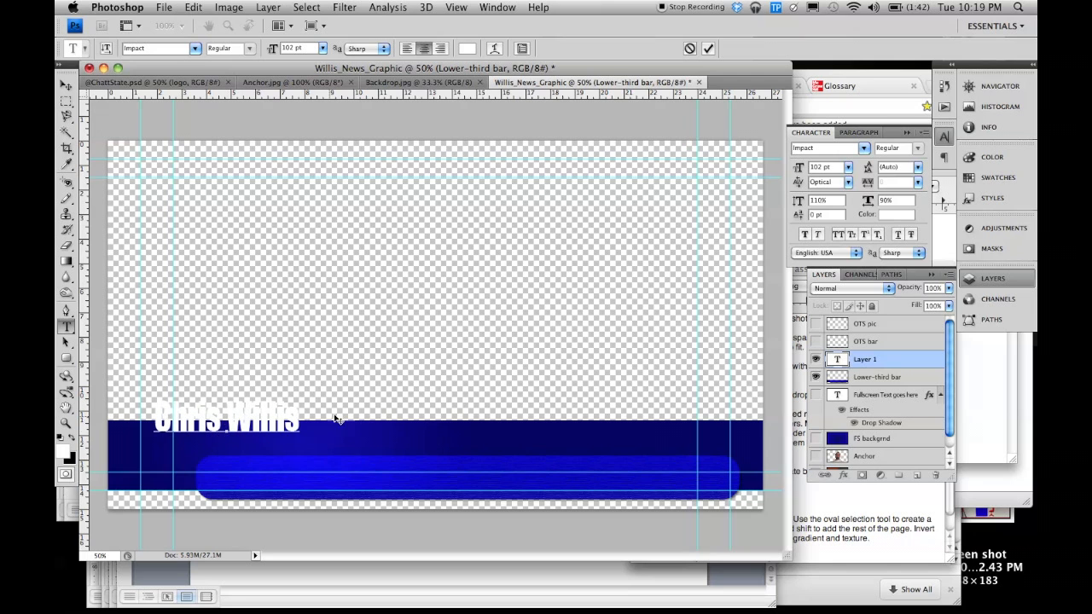
left_click_drag(405, 389, 471, 401)
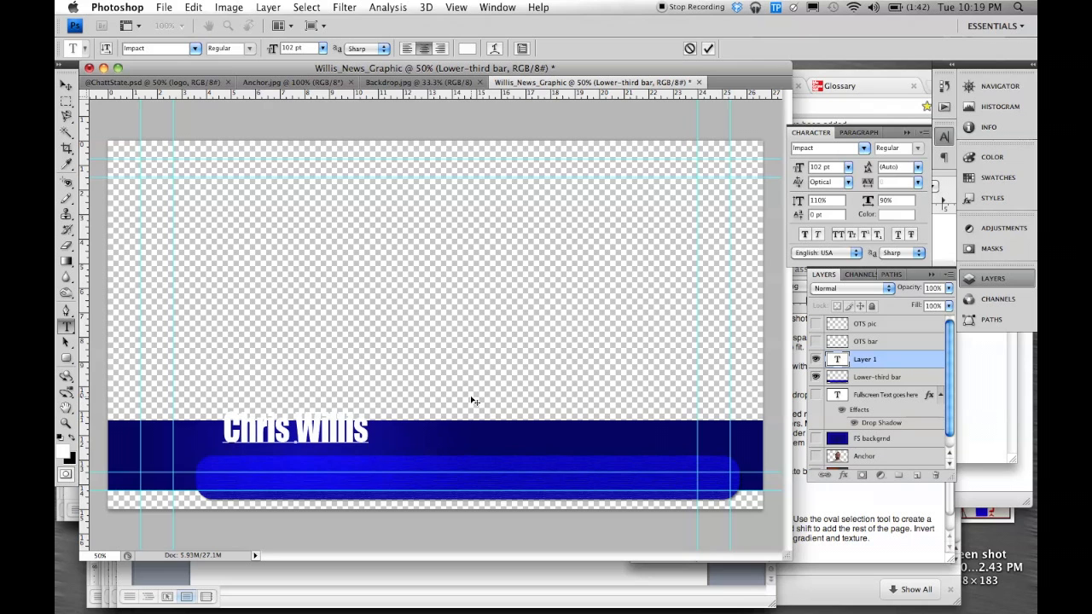
- Make the Anchor and Backdrop layers visible again
left_click(816, 457)
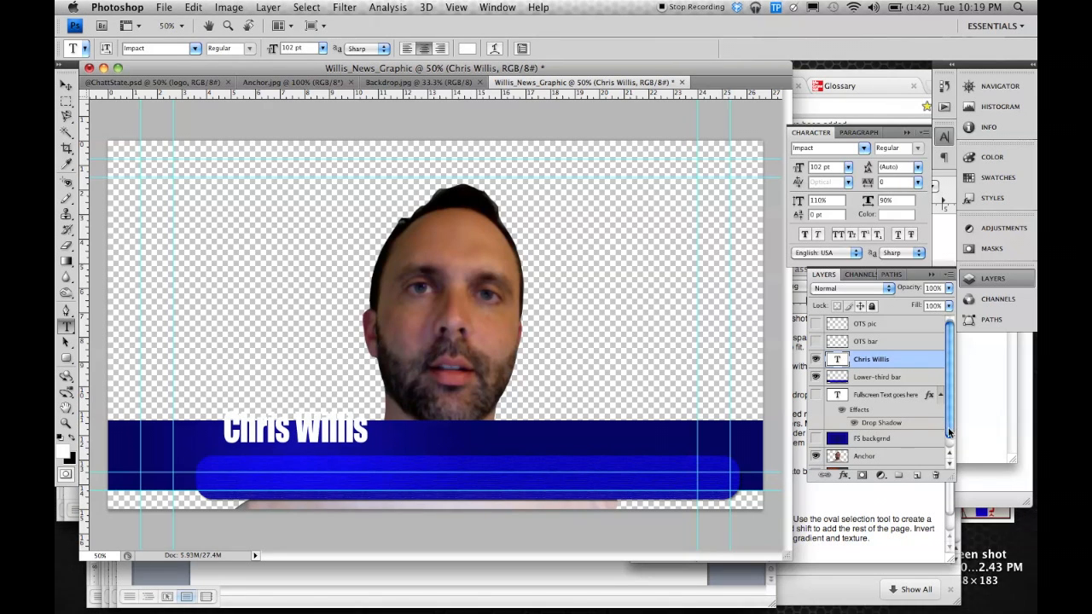
scroll(947, 424, "down", 1)
left_click(816, 460)
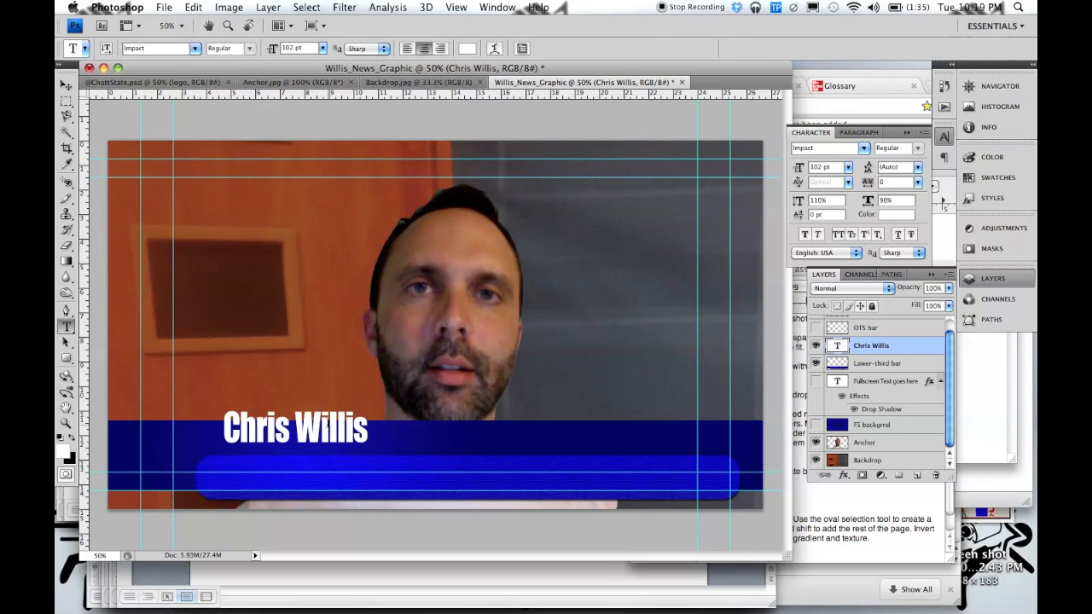
- Set the anchor's name text to 132 pt and move it down onto the band, just above the rounded bar
left_click(328, 427)
key("super+a")
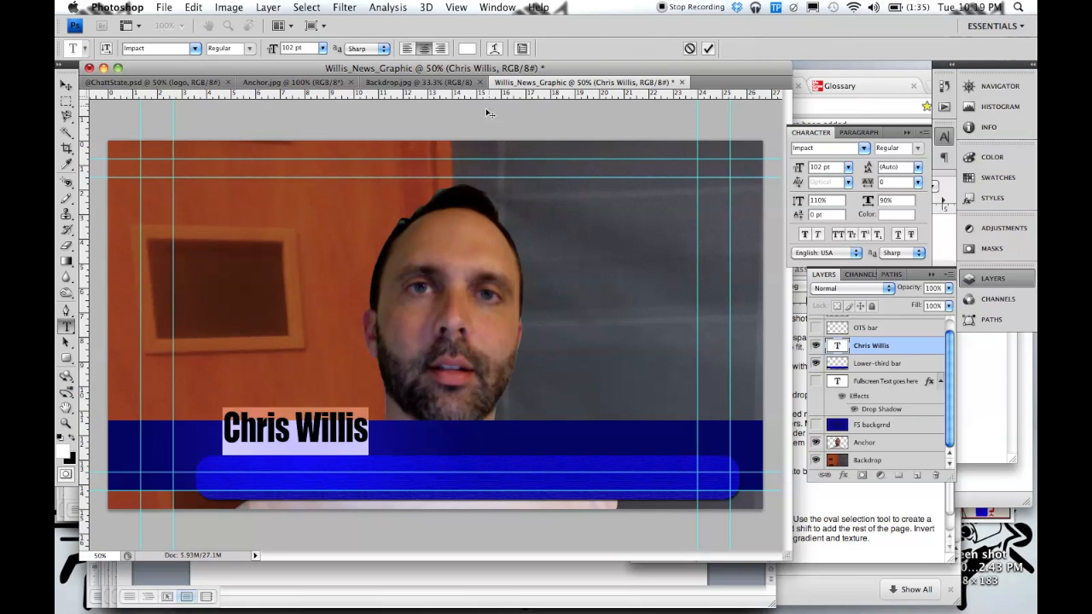
double_click(290, 48)
type("132")
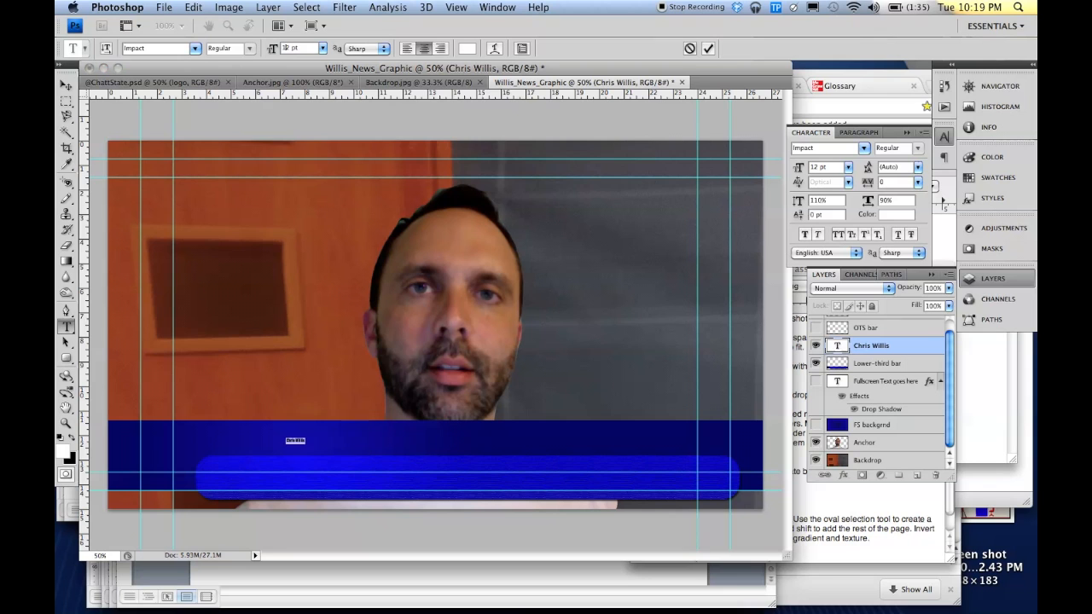
key("Return")
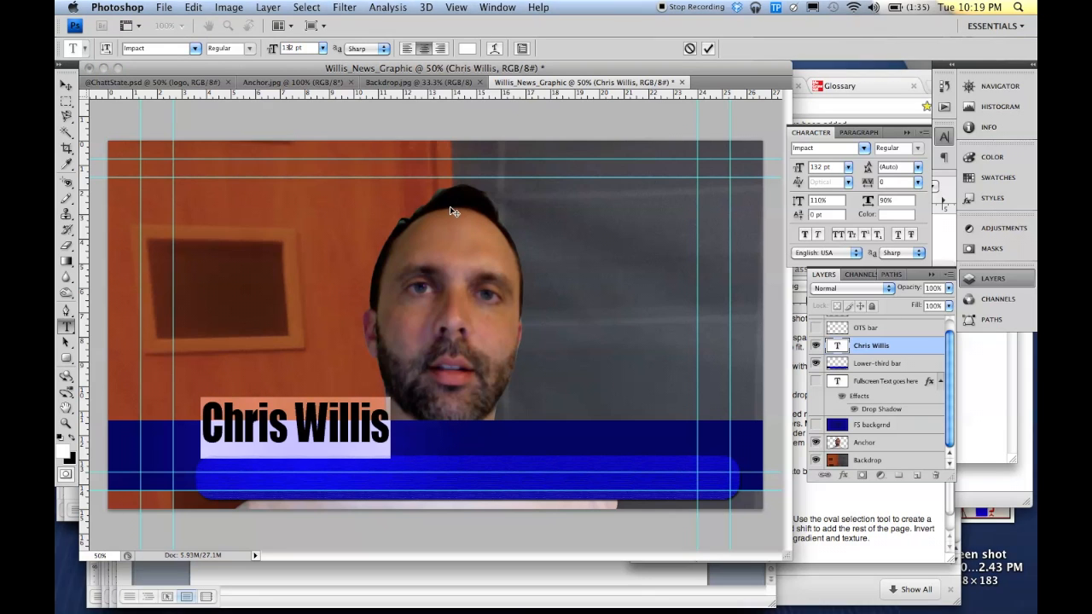
mouse_move(504, 305)
left_mouse_down()
mouse_move(507, 339)
mouse_move(511, 320)
left_mouse_up()
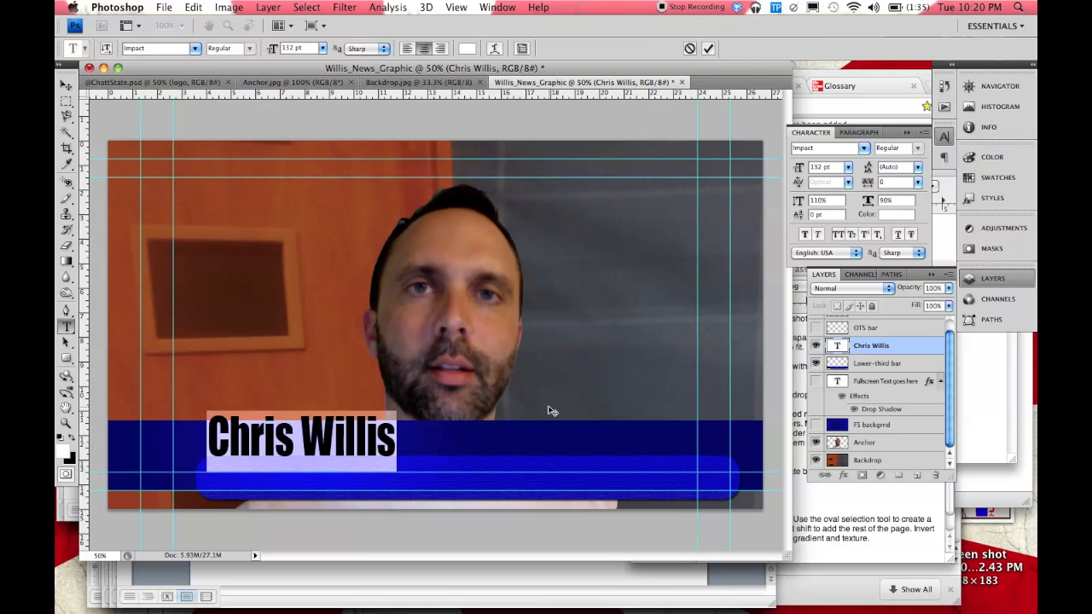
- Add a drop shadow to the anchor's name text
left_click(307, 6)
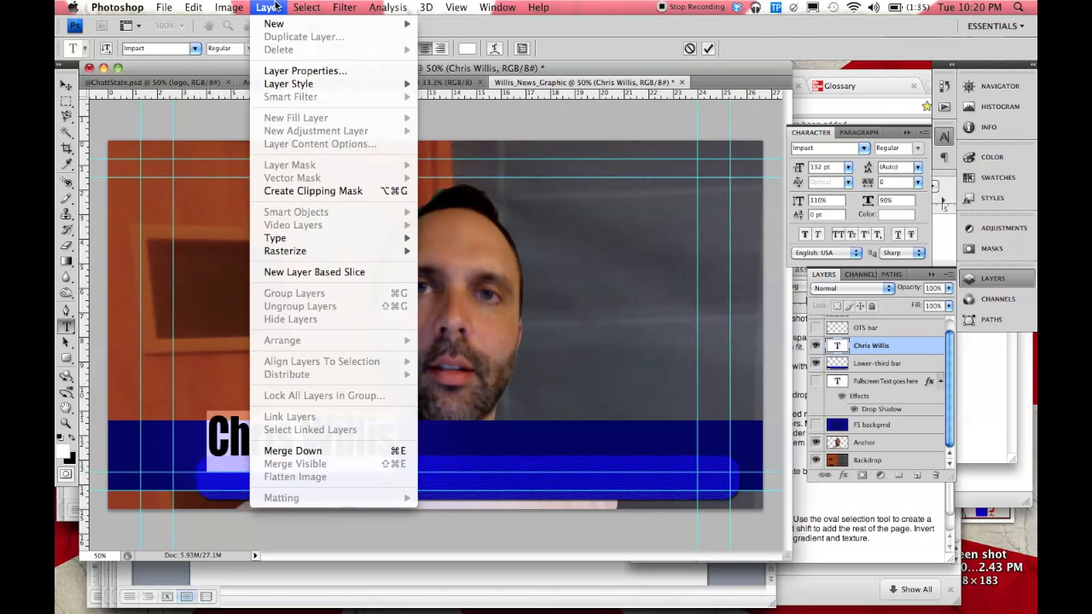
mouse_move(268, 7)
mouse_move(341, 83)
left_click(470, 106)
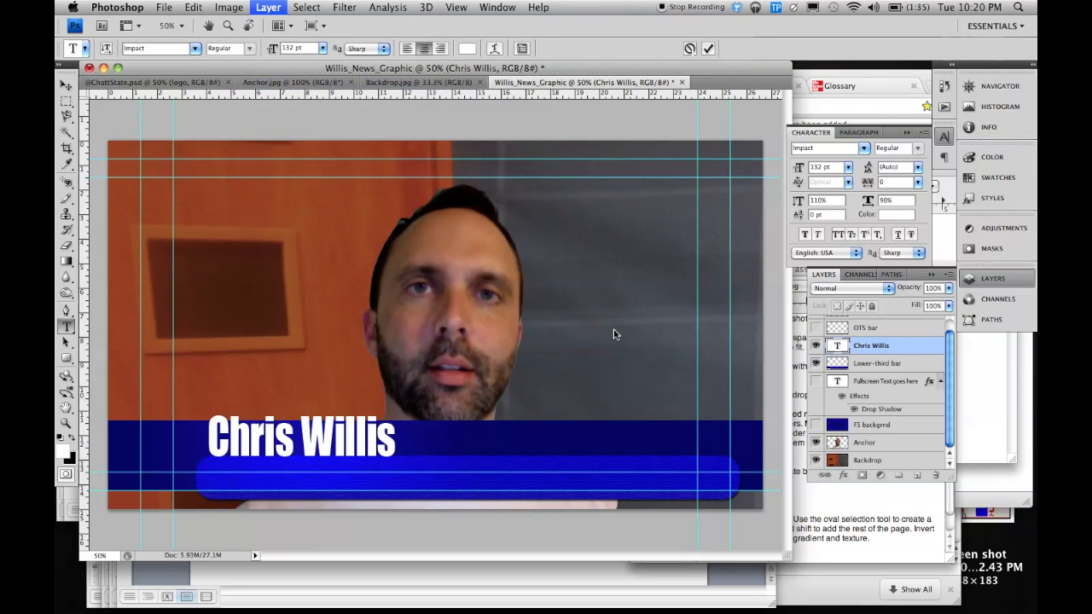
left_click(874, 146)
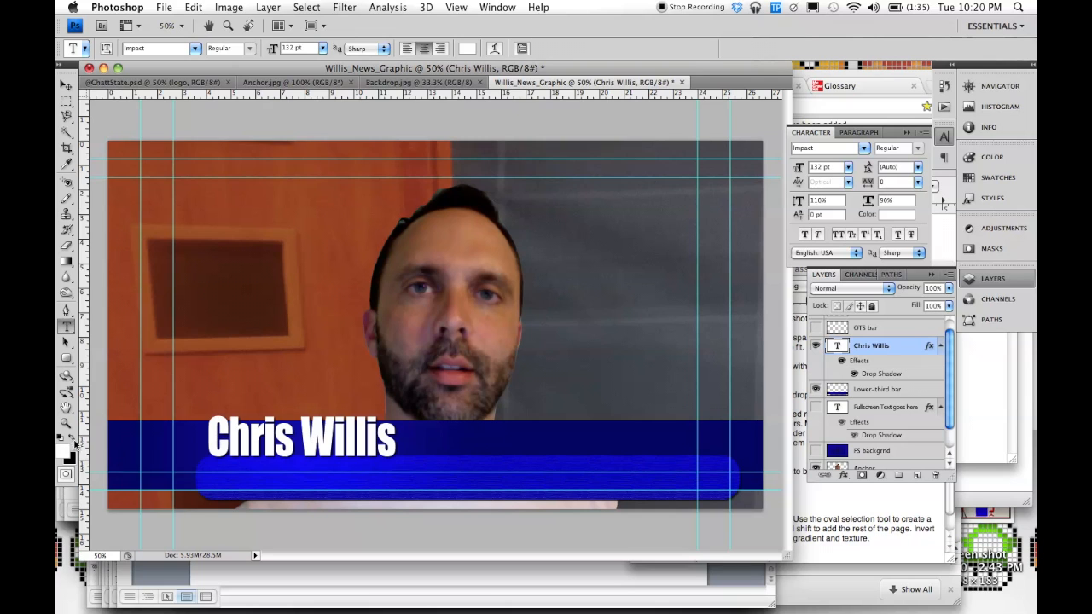
- Add the title text "Media Instructor" in 72 pt Impact on the rounded bar below the anchor's name
left_click(341, 484)
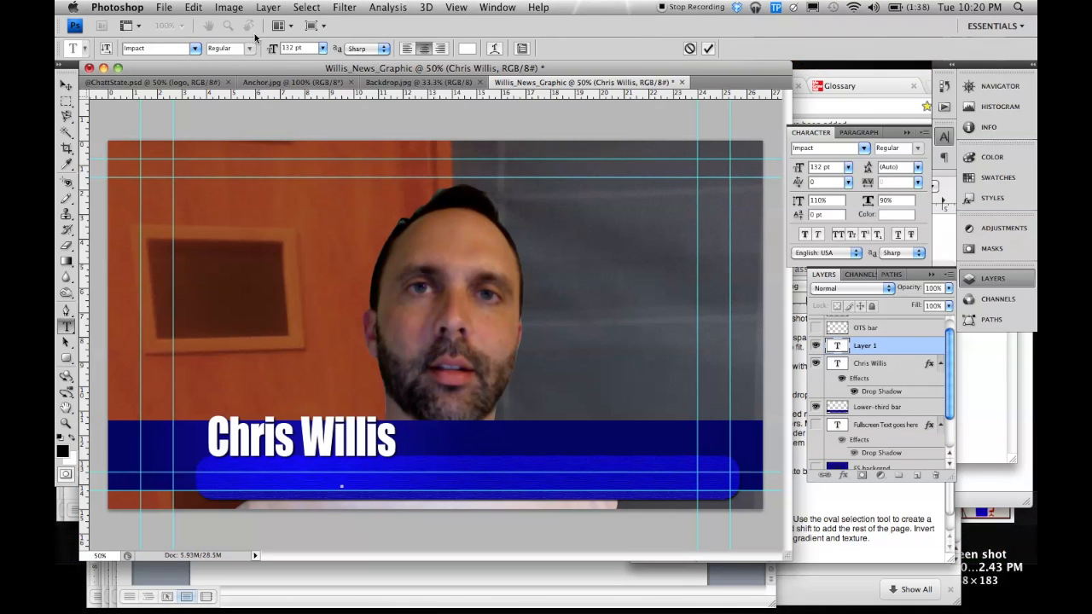
left_click(324, 49)
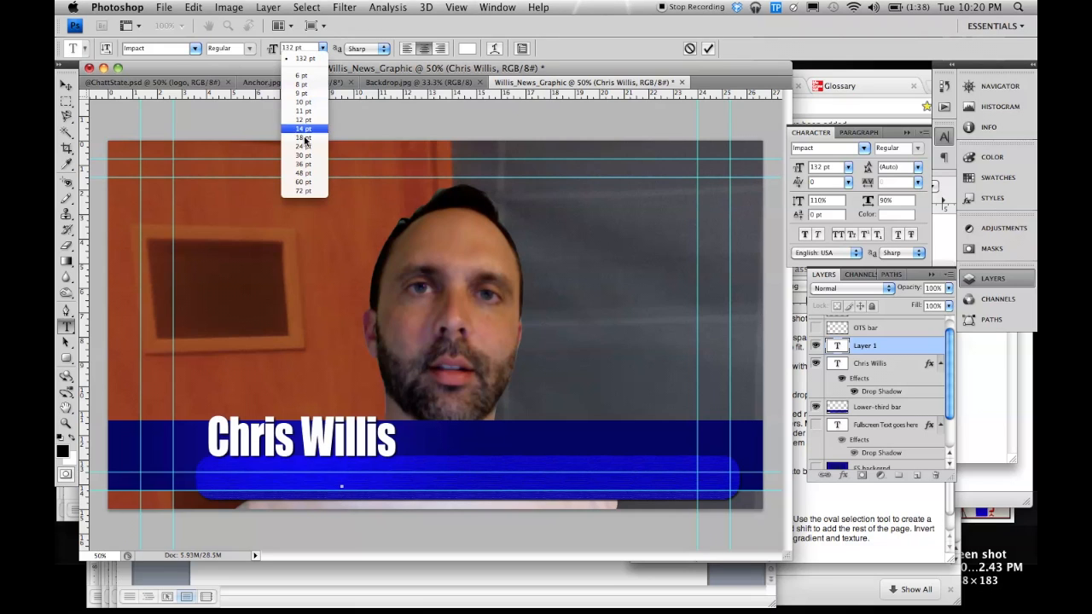
left_click(298, 203)
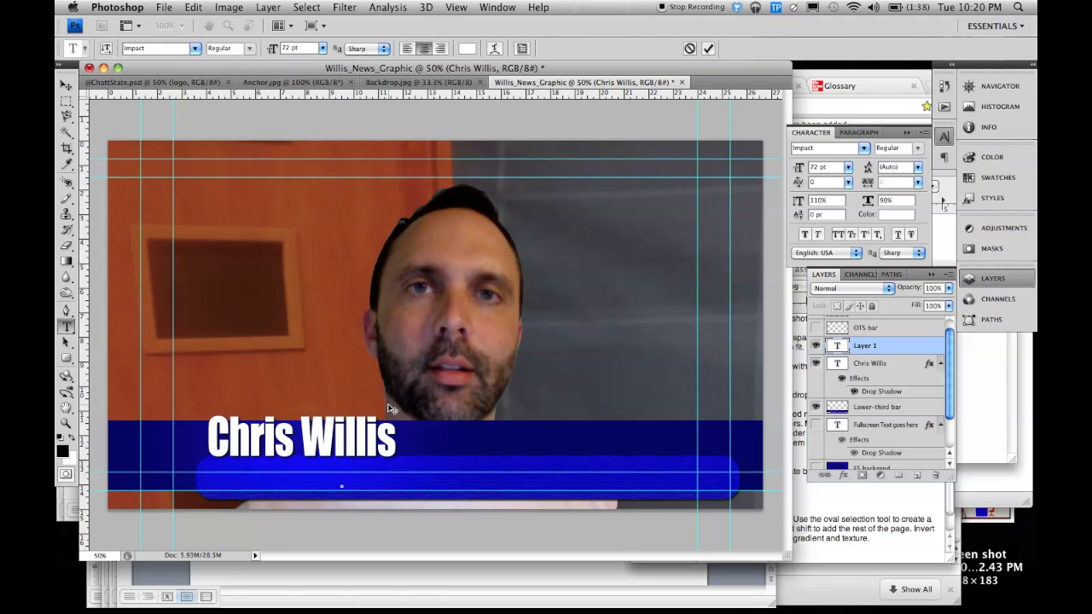
type("Meid")
key("BackSpace")
key("BackSpace")
type("di")
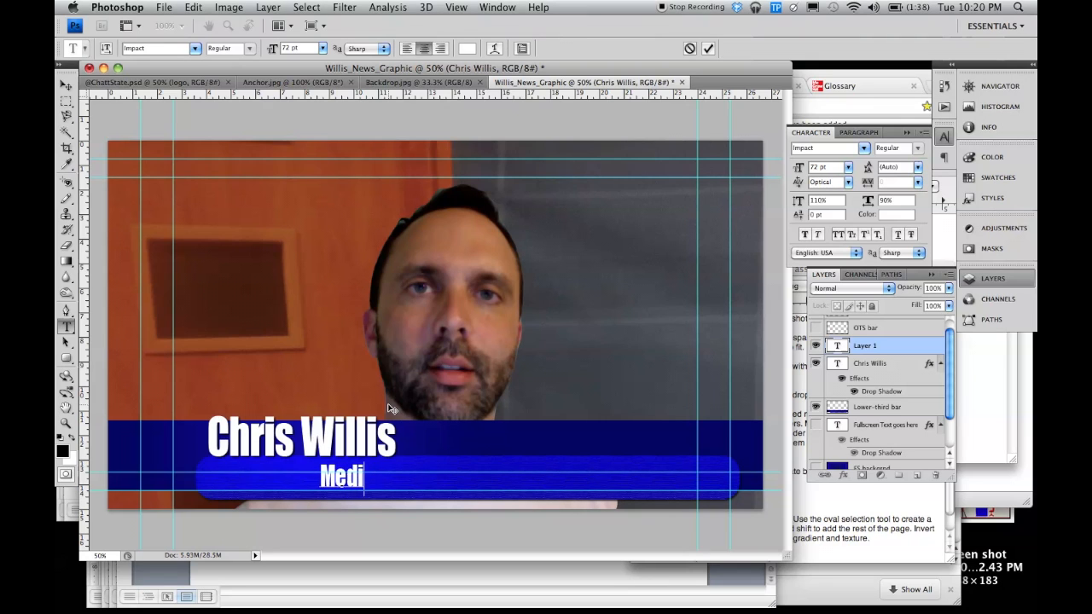
type("a Instr")
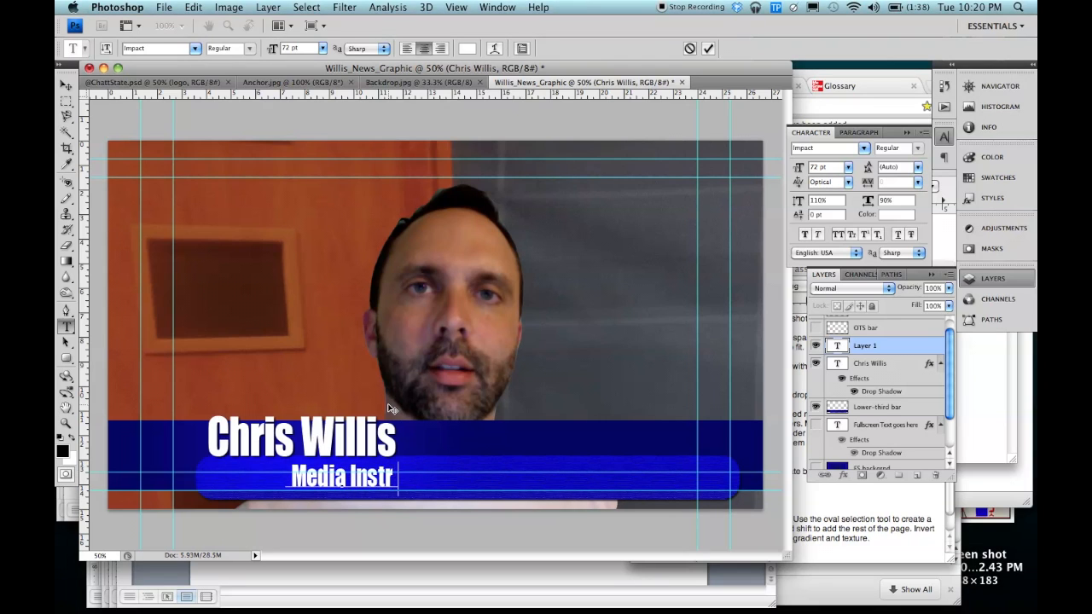
type("uctor")
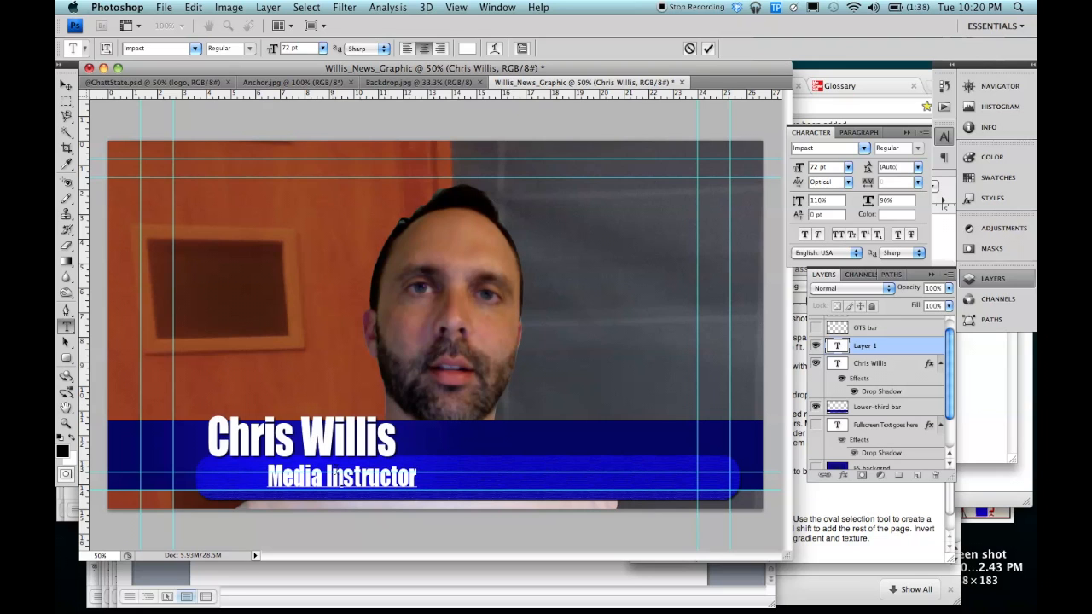
- Change the color of the whole title text to near-black (#0a0101)
key("super+a")
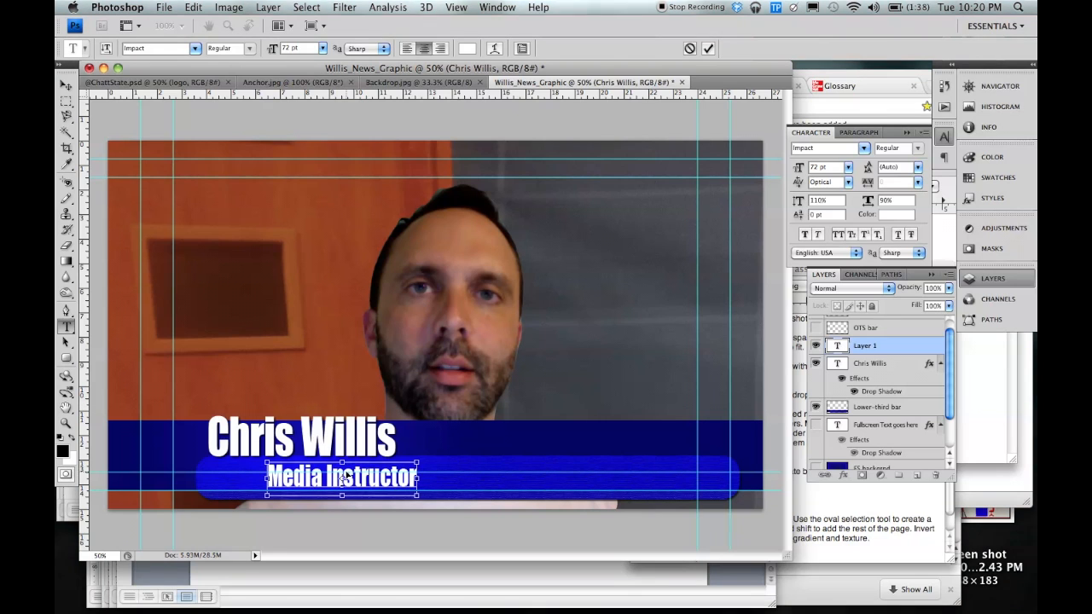
left_click(466, 49)
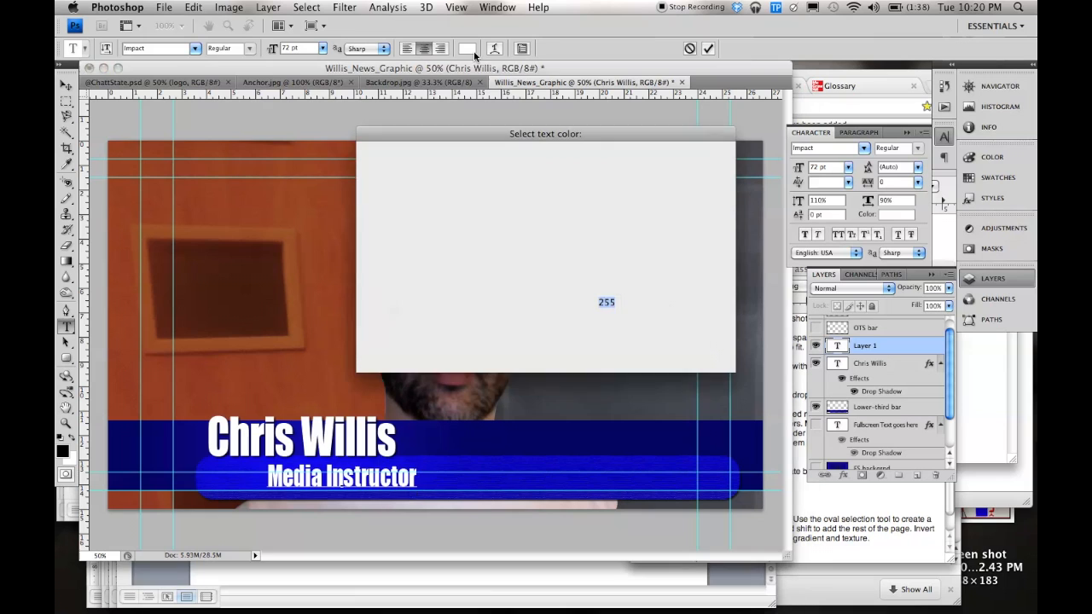
left_click(524, 331)
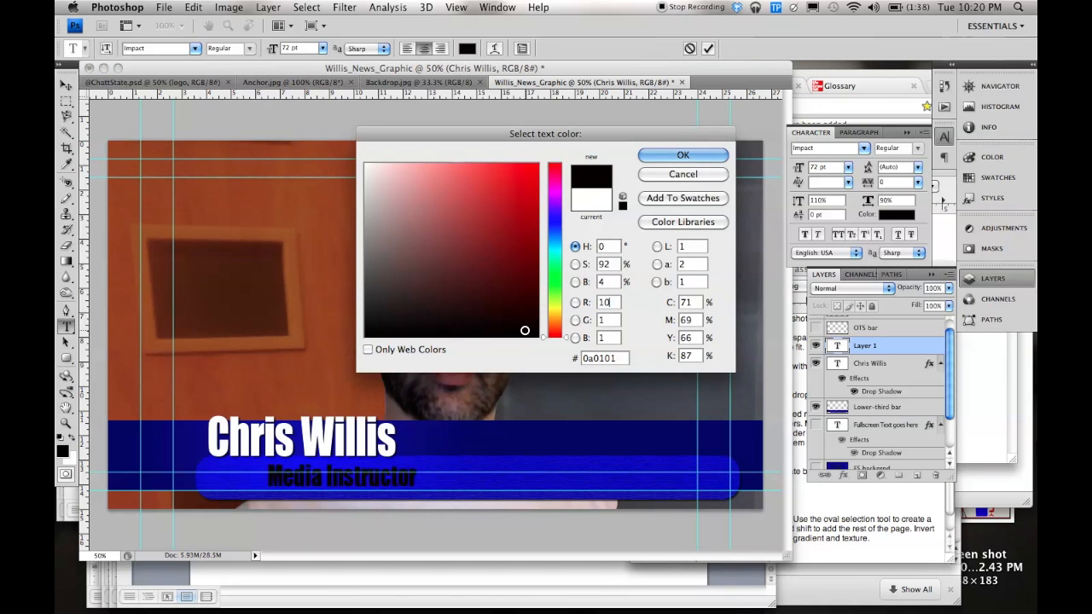
left_click(682, 156)
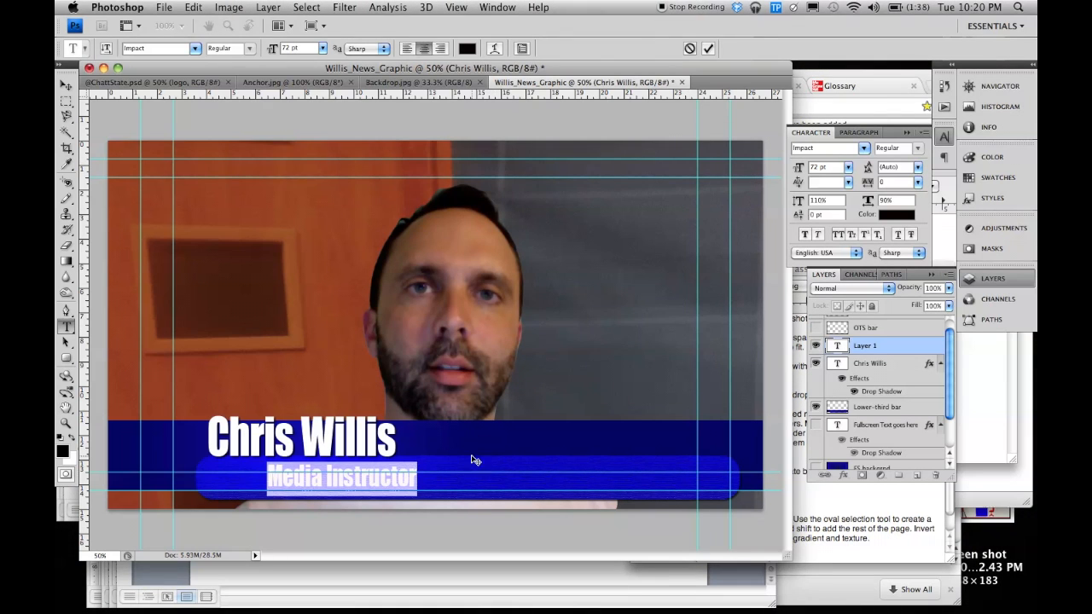
- Add an outer glow in near-white (#fafaf7) to the title text
left_click(304, 8)
mouse_move(309, 85)
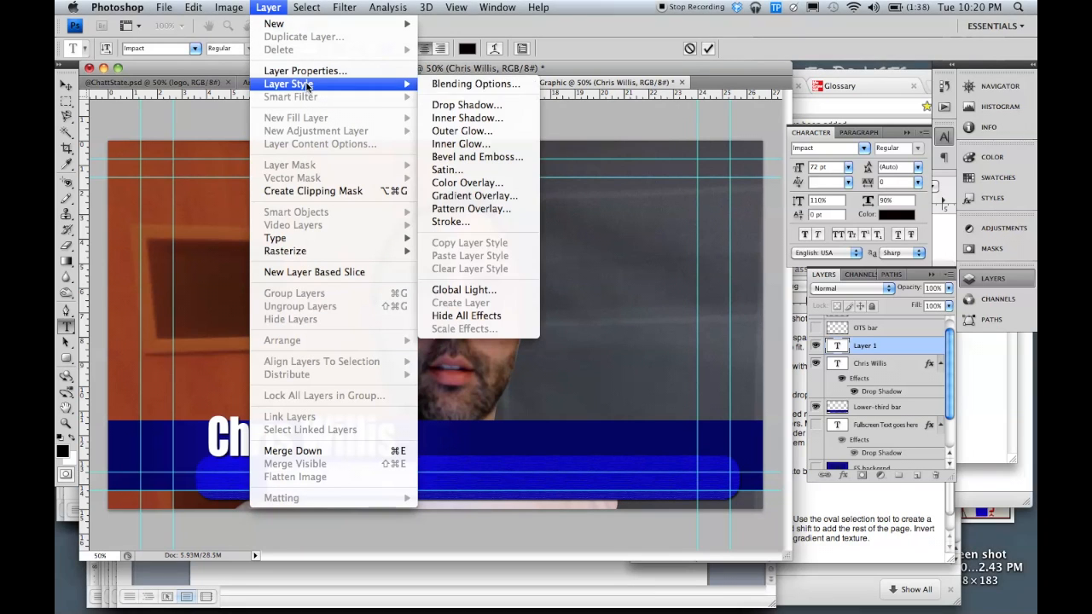
left_click(483, 133)
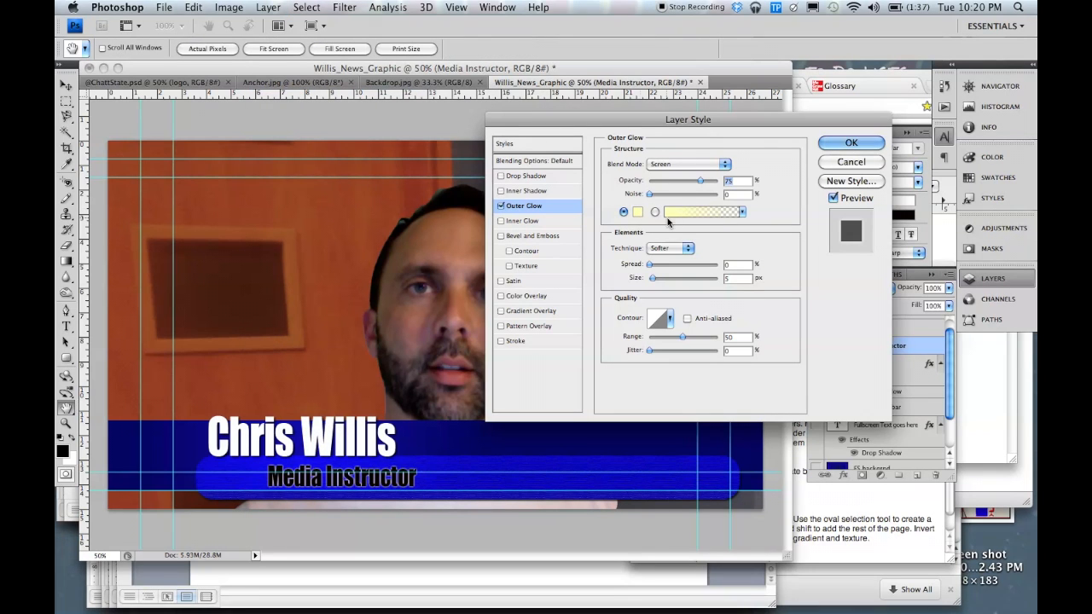
left_click(638, 212)
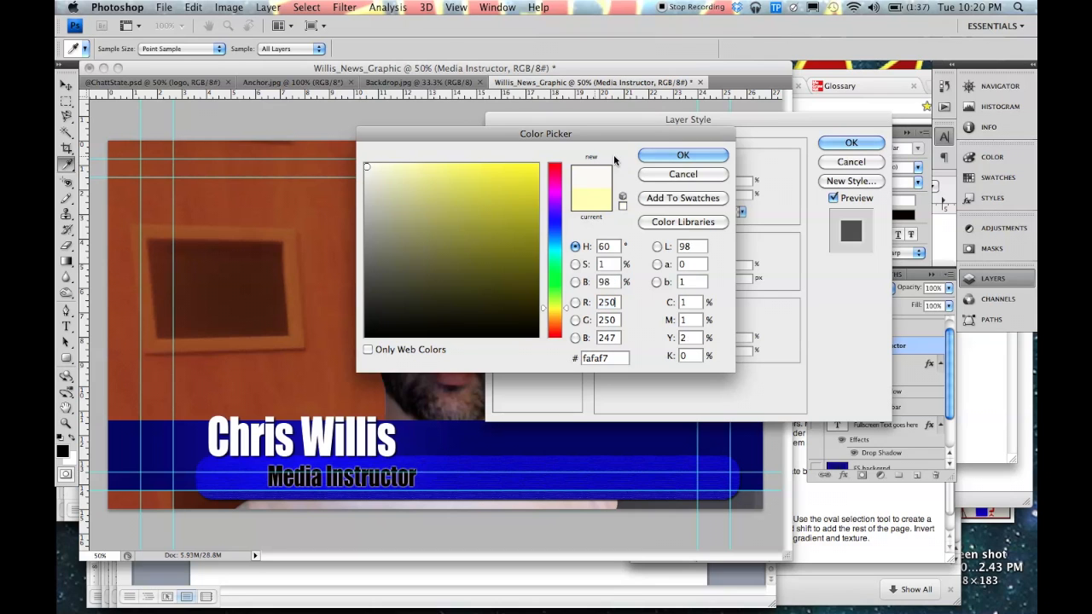
left_click(682, 155)
left_click(851, 144)
key("t")
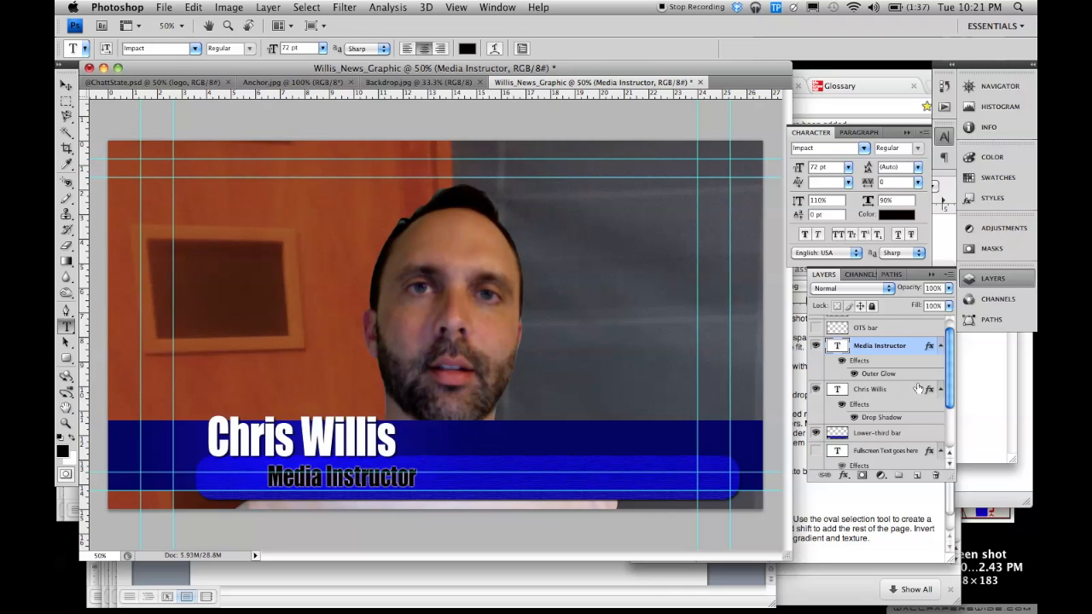
- Hide the title text, anchor's name and Lower-third bar layers
scroll(905, 354, "up", 1)
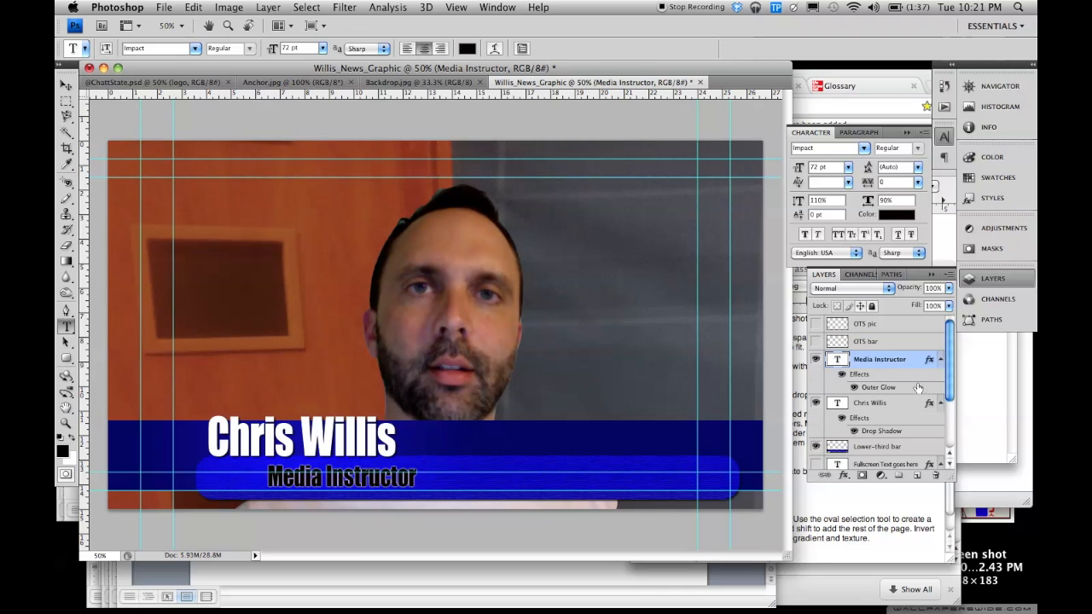
left_click(815, 359)
left_click(816, 404)
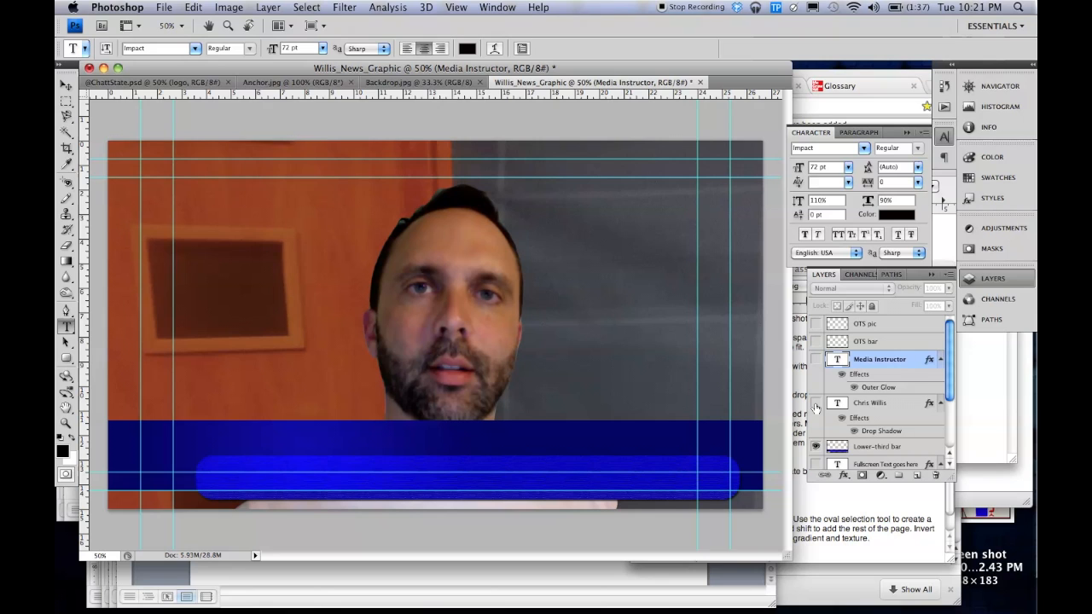
left_click(815, 446)
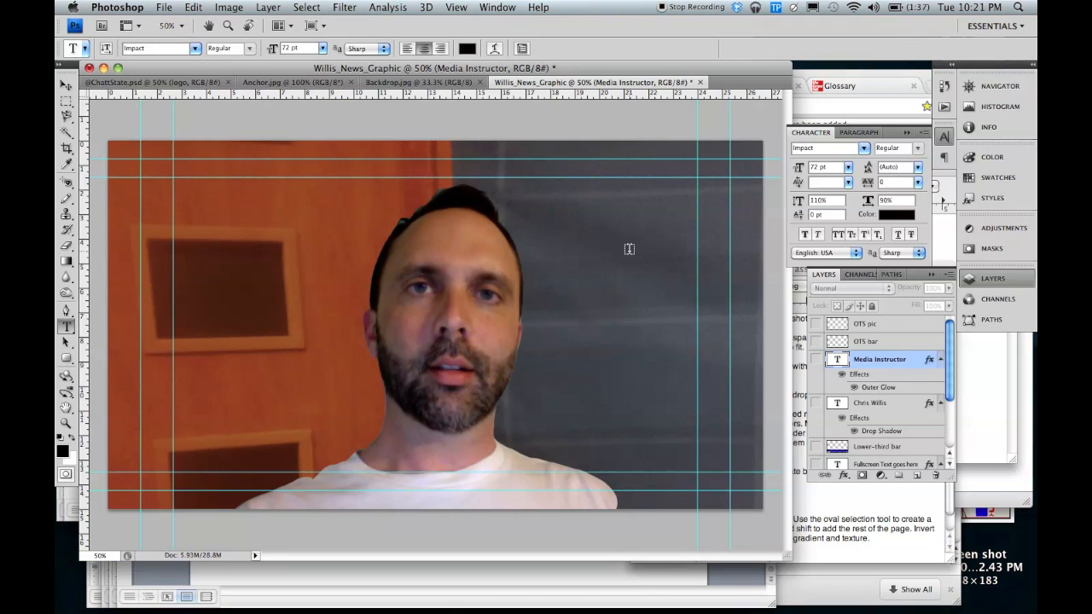
- Draw a tall elliptical selection over the right half of the image, running past its upper and lower edges
left_click(66, 102)
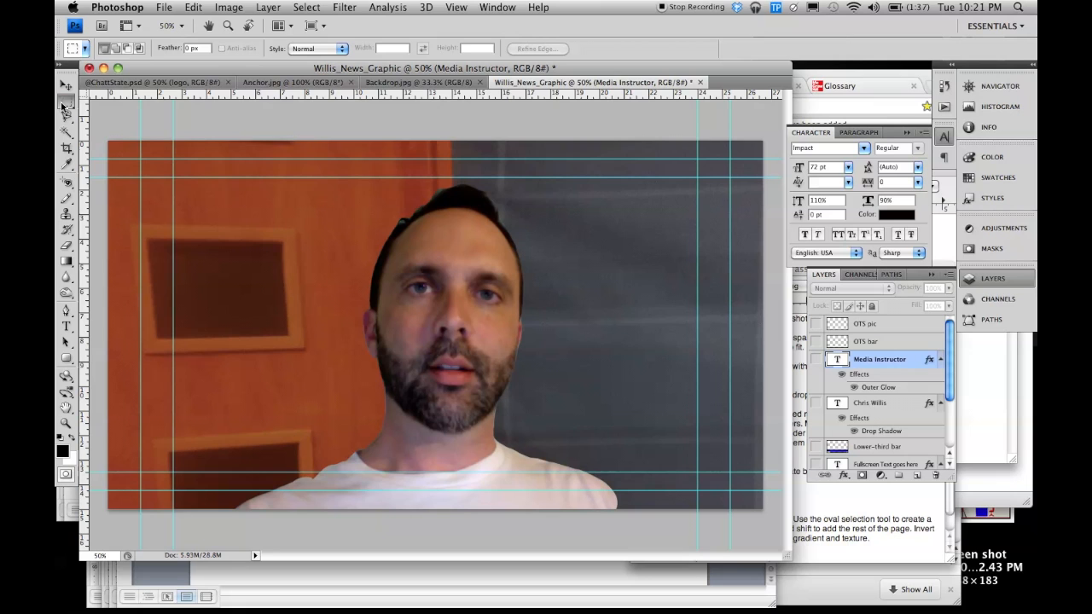
left_click(65, 104)
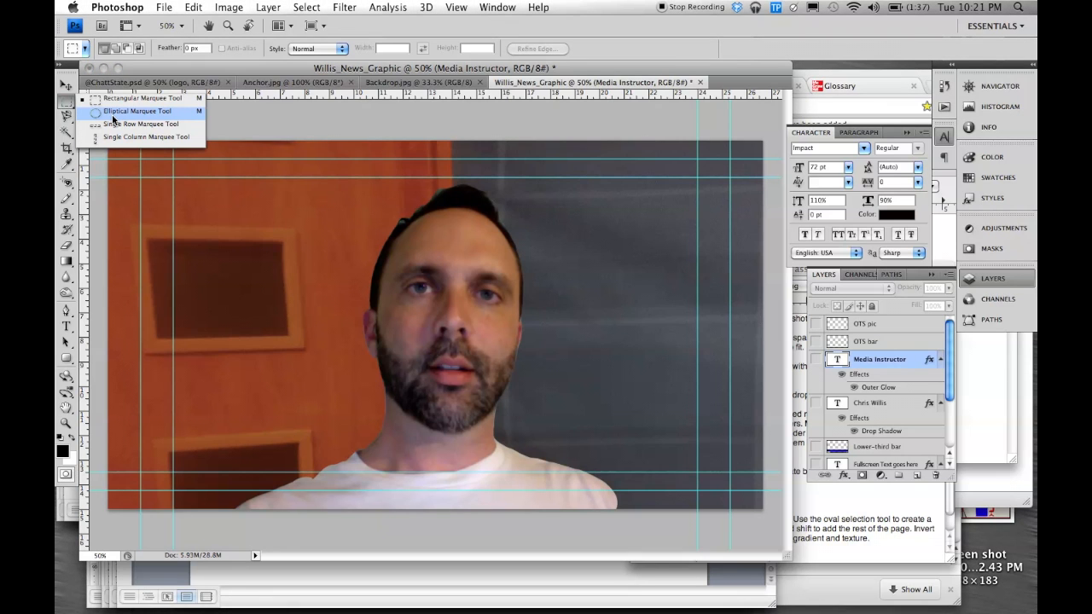
left_click(112, 120)
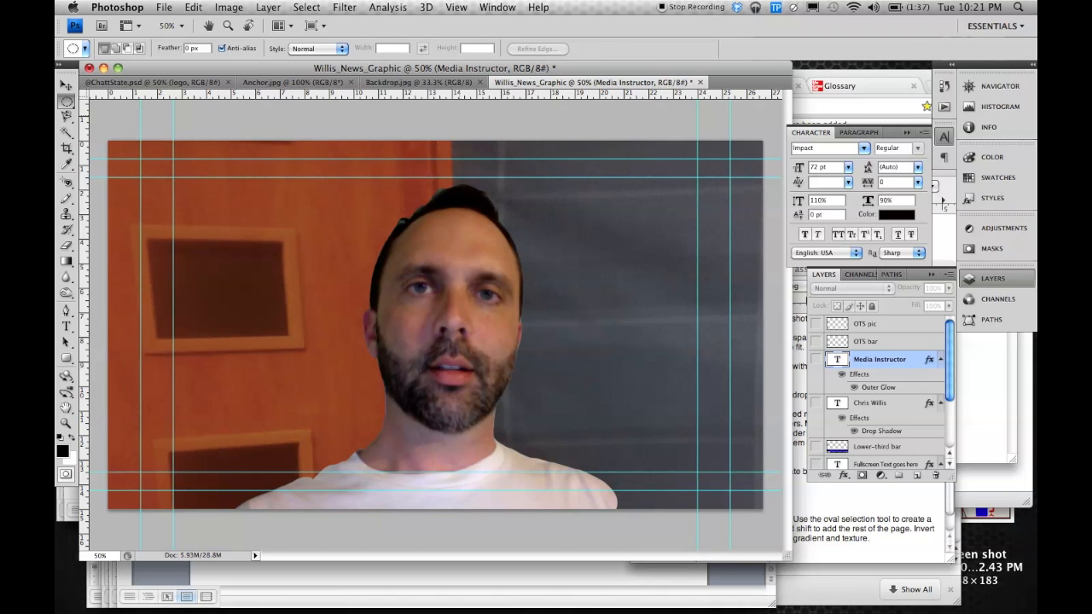
left_click_drag(411, 114, 553, 256)
left_click_drag(641, 472, 646, 576)
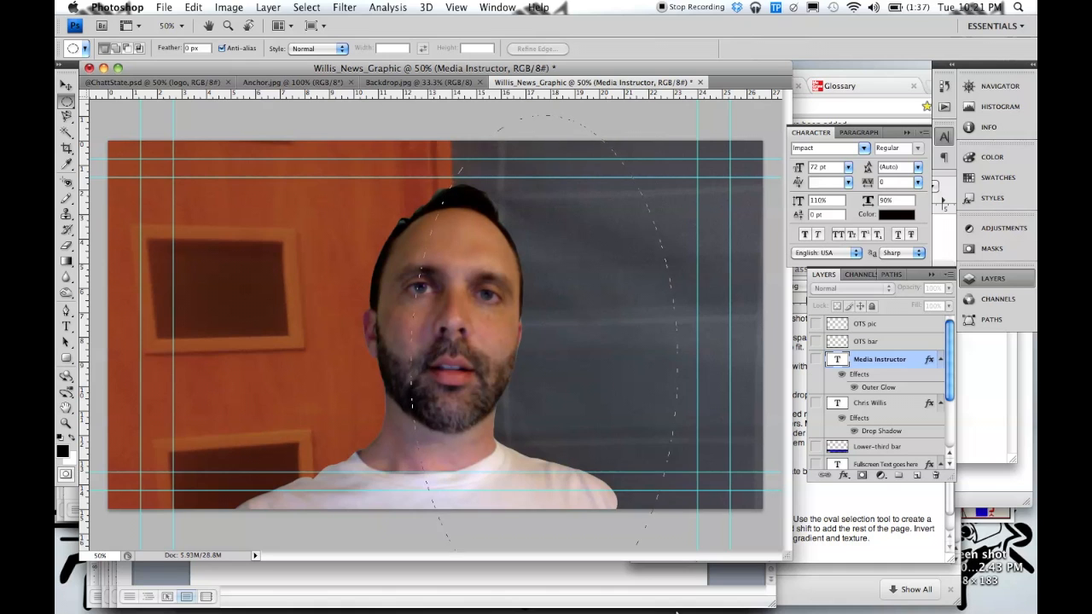
left_click_drag(676, 611, 676, 609)
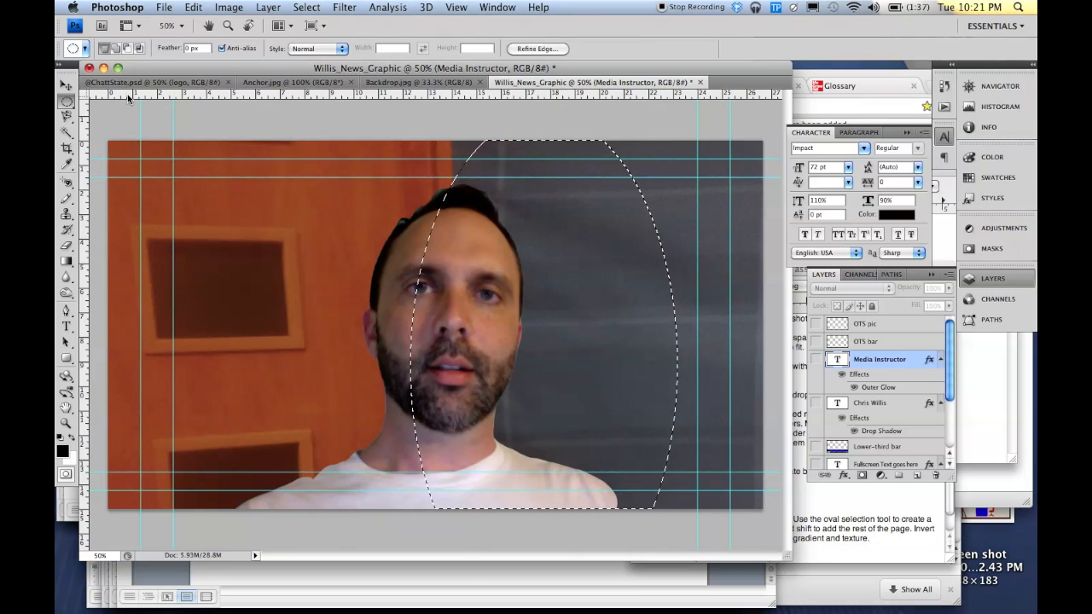
- Add the rest of the image left of the ellipse to the selection with a rectangular marquee, and invert the selection
left_click_drag(66, 106, 92, 103)
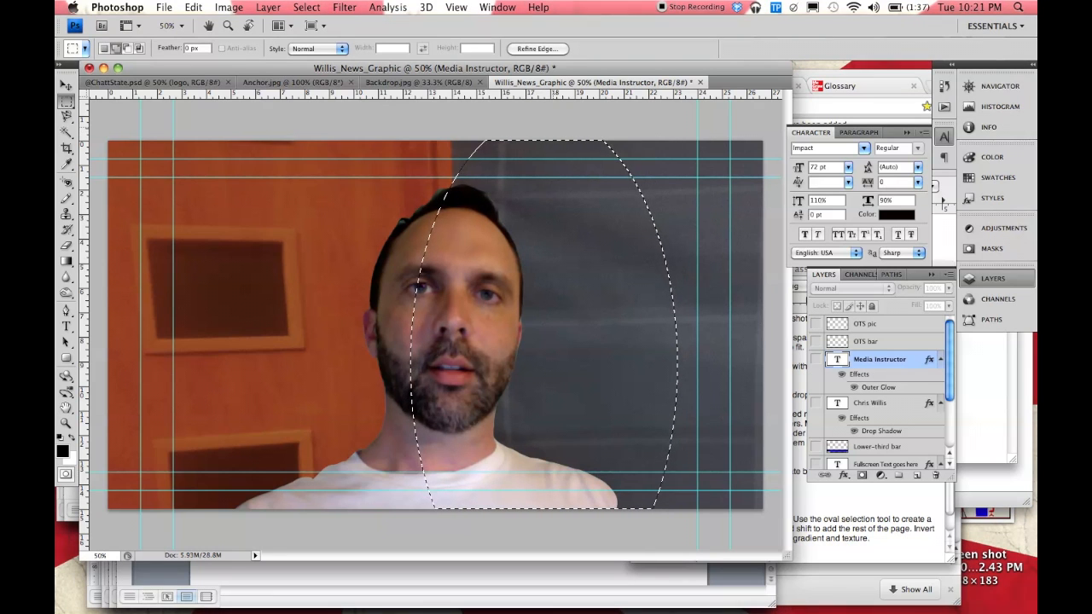
left_click_drag(290, 348, 98, 518)
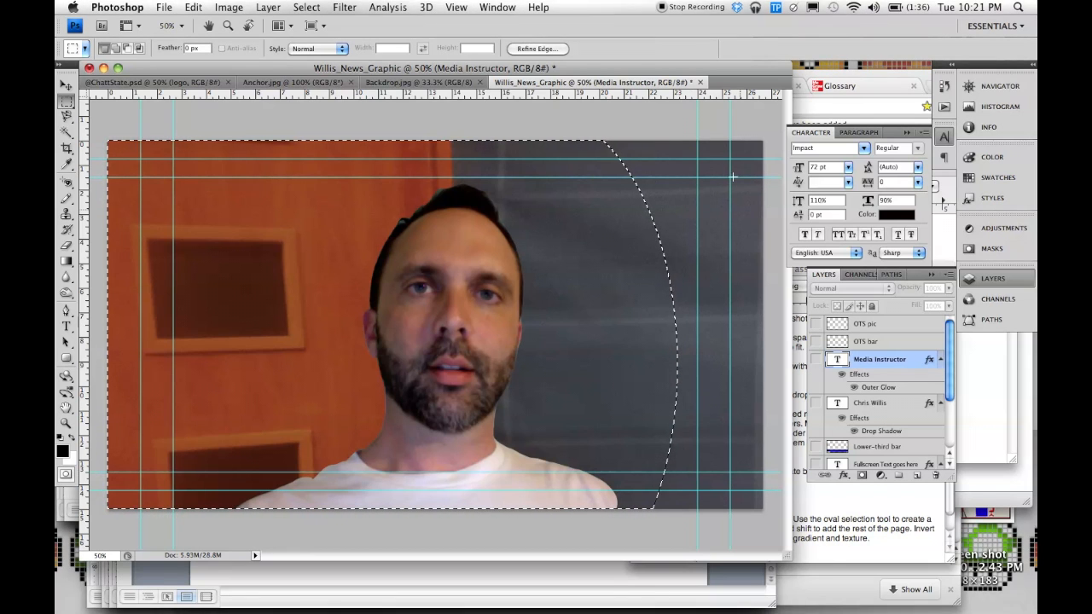
left_click(306, 7)
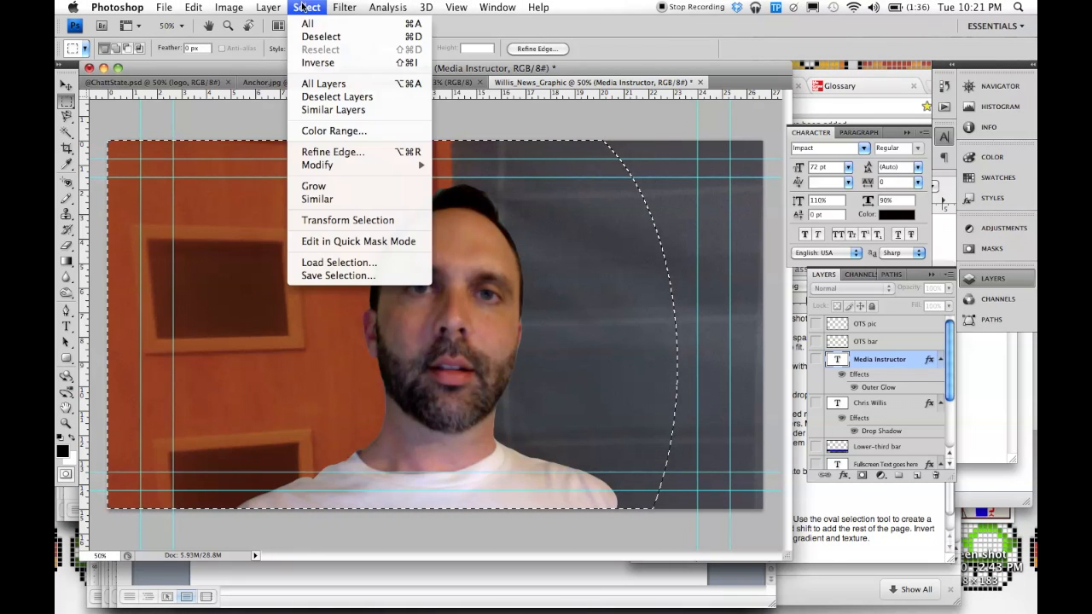
left_click(318, 62)
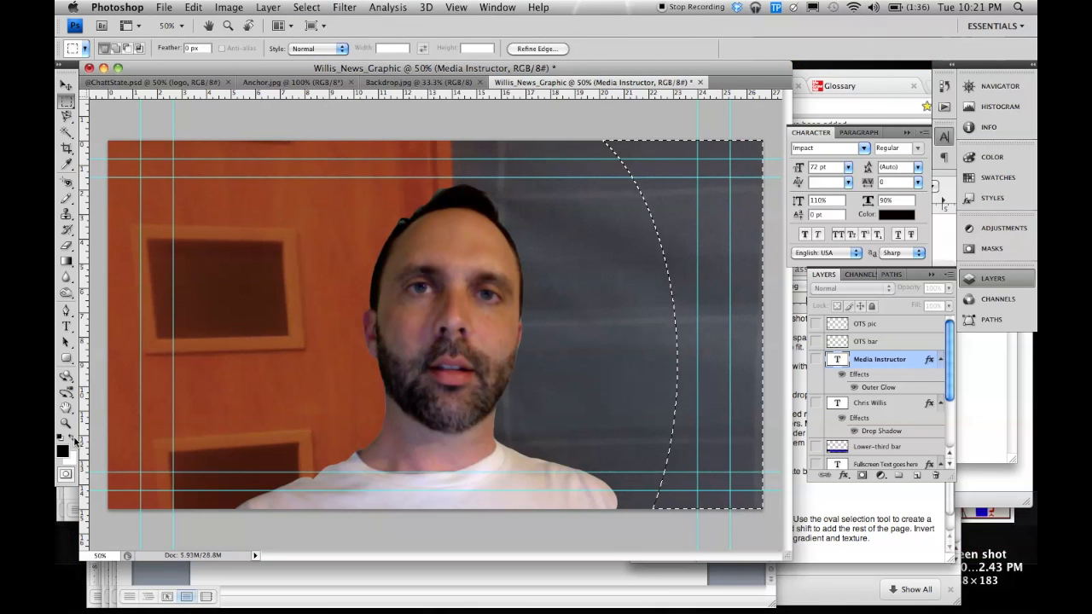
- Show the Lower-third bar layer and sample its dark blue as the foreground color and its bright blue (#0000ff) as the background color
left_click(816, 447)
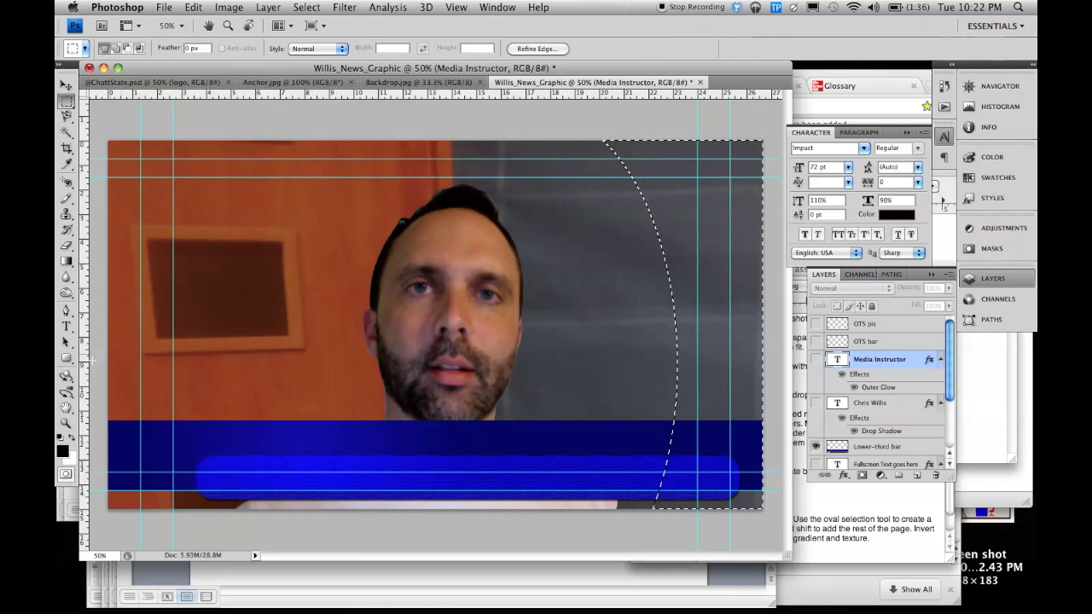
left_click(69, 163)
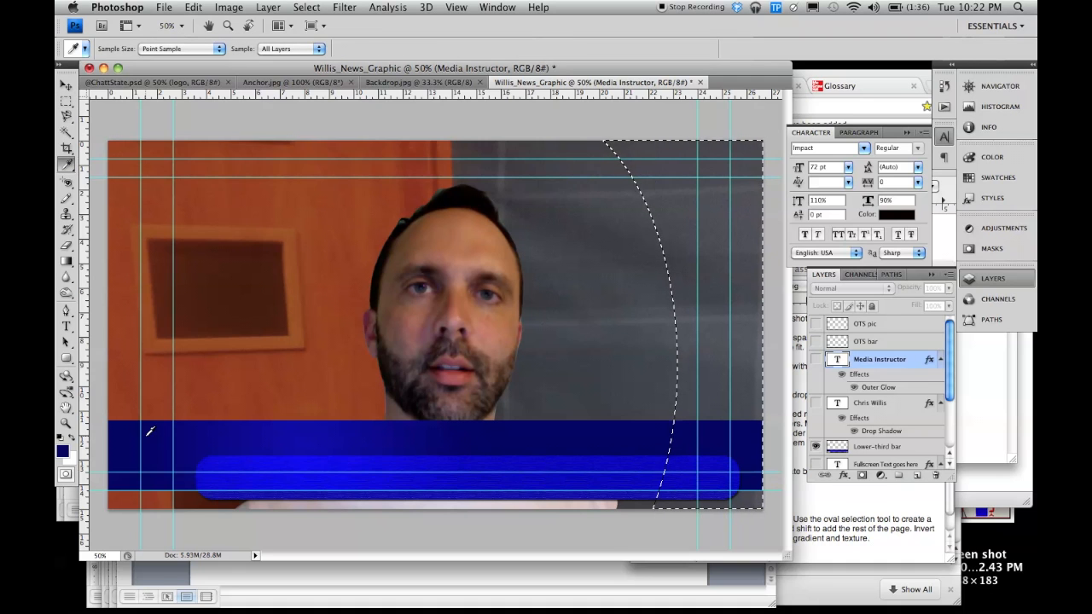
left_click(69, 459)
left_click(333, 458)
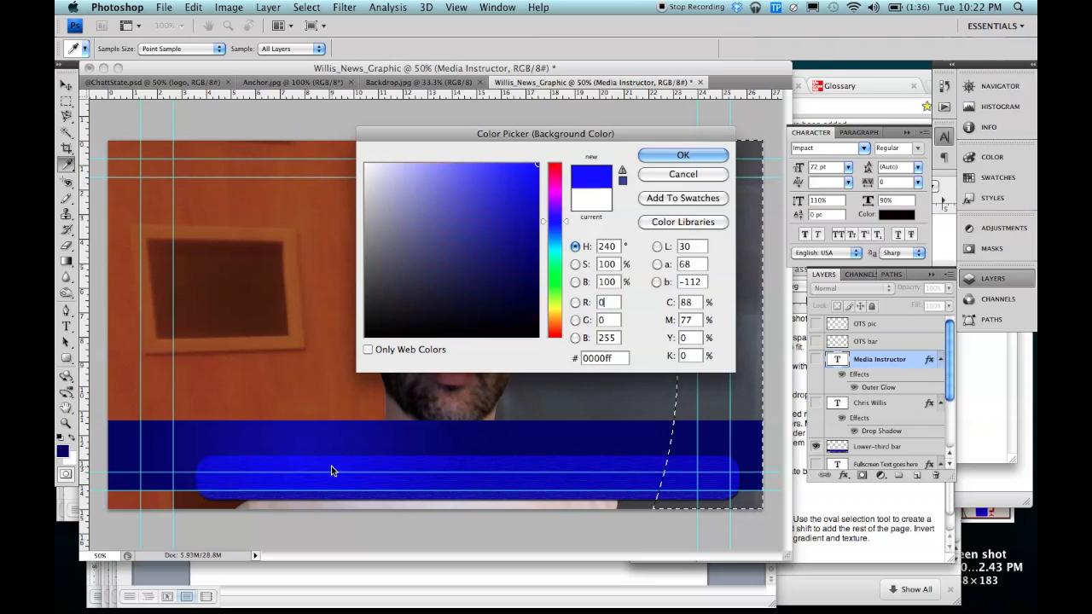
left_click(683, 154)
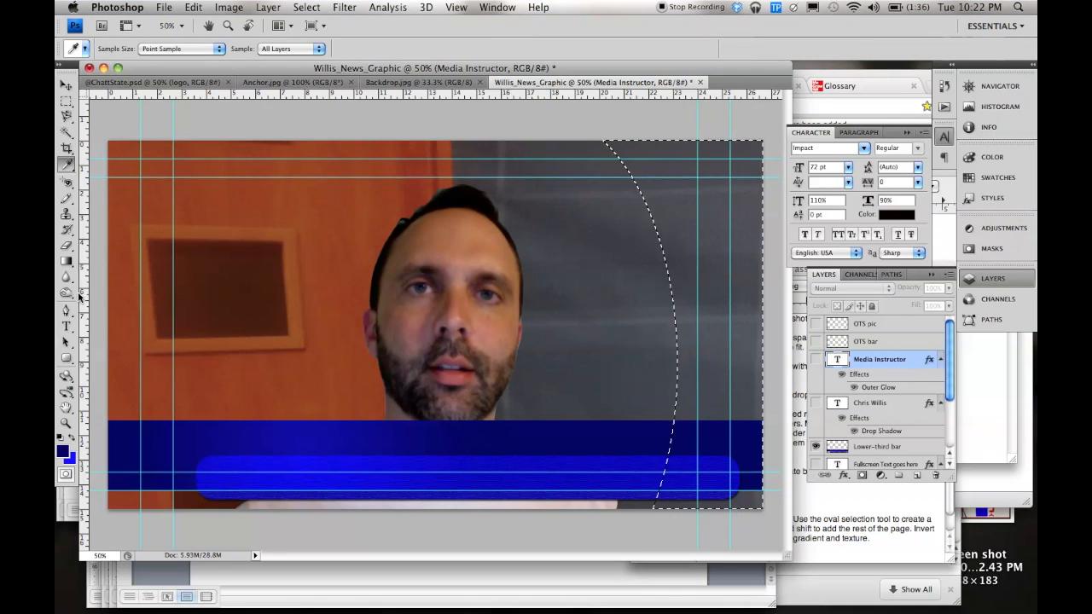
- Fill the selection on the visible OTS bar layer with a downward dark-to-bright blue gradient and apply the Texturizer filter
left_click(68, 265)
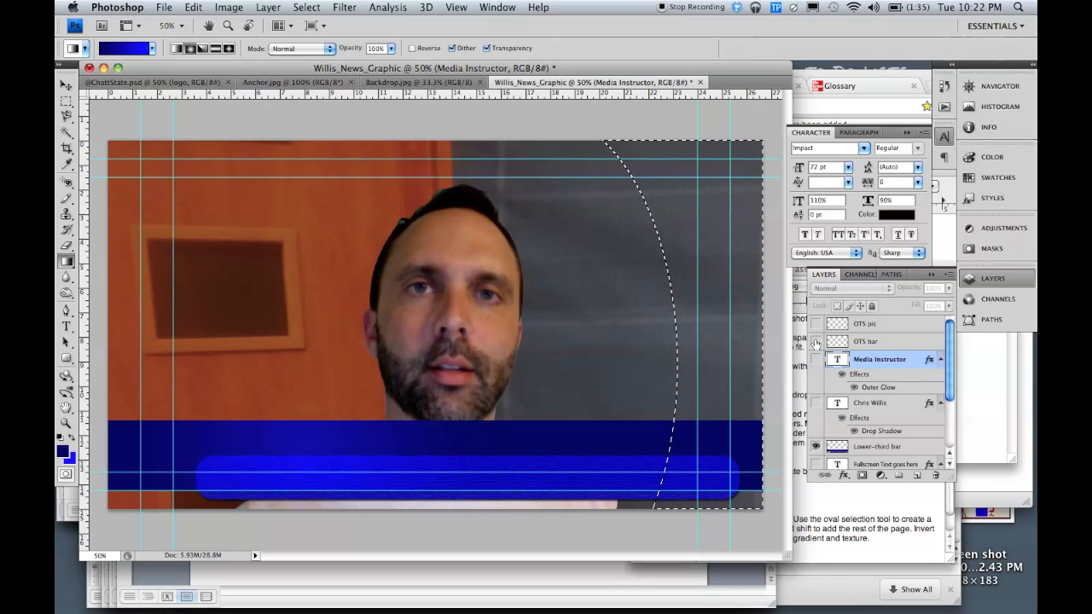
left_click(870, 340)
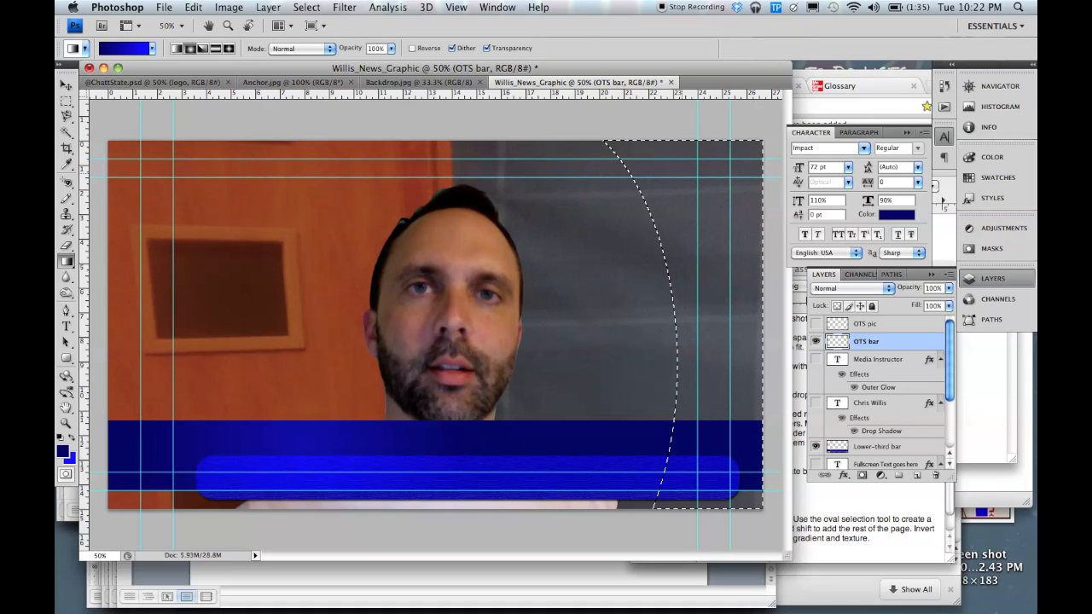
left_click_drag(682, 173, 710, 444)
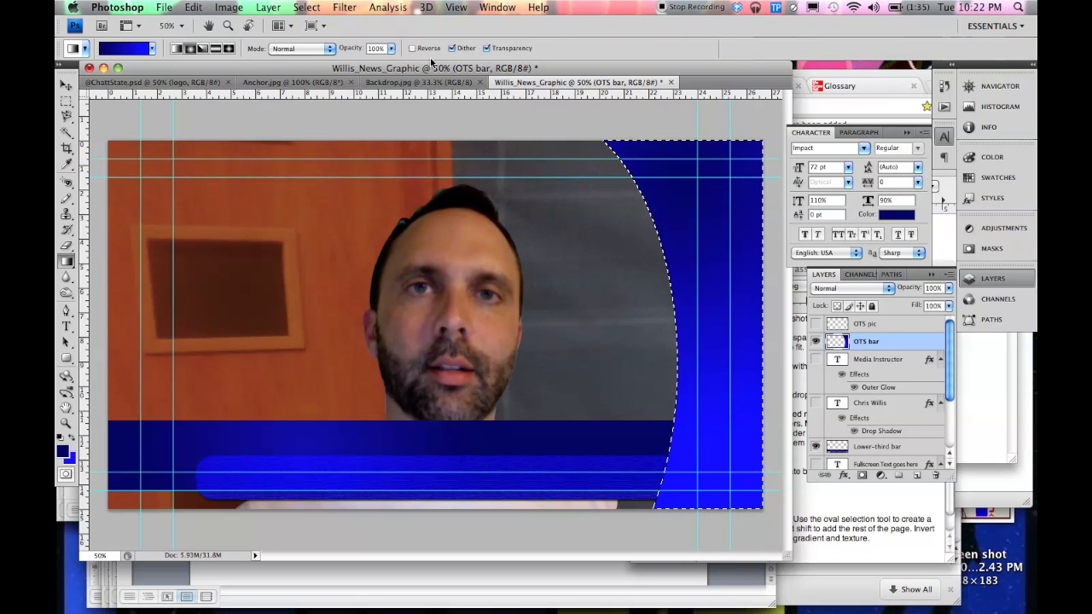
left_click(335, 7)
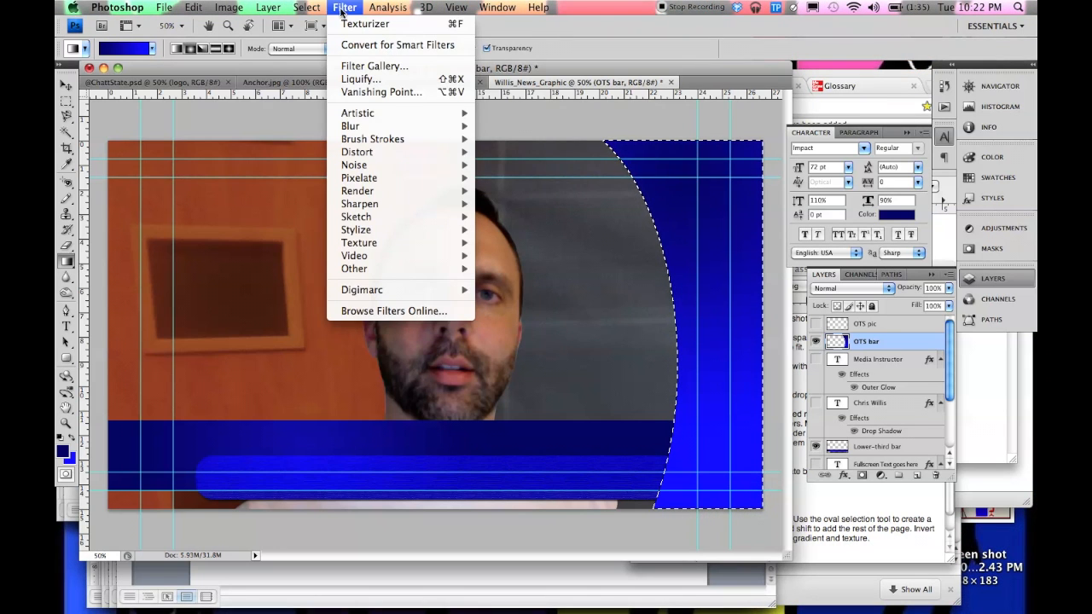
left_click(382, 30)
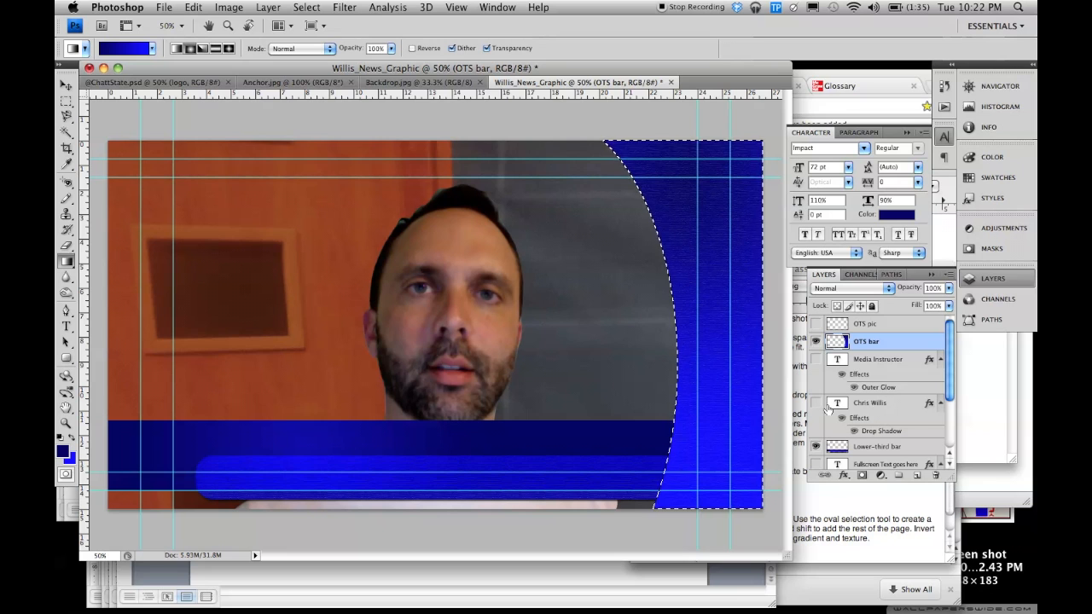
- Hide the Lower-third bar layer and reset the foreground color to default black
left_click(815, 445)
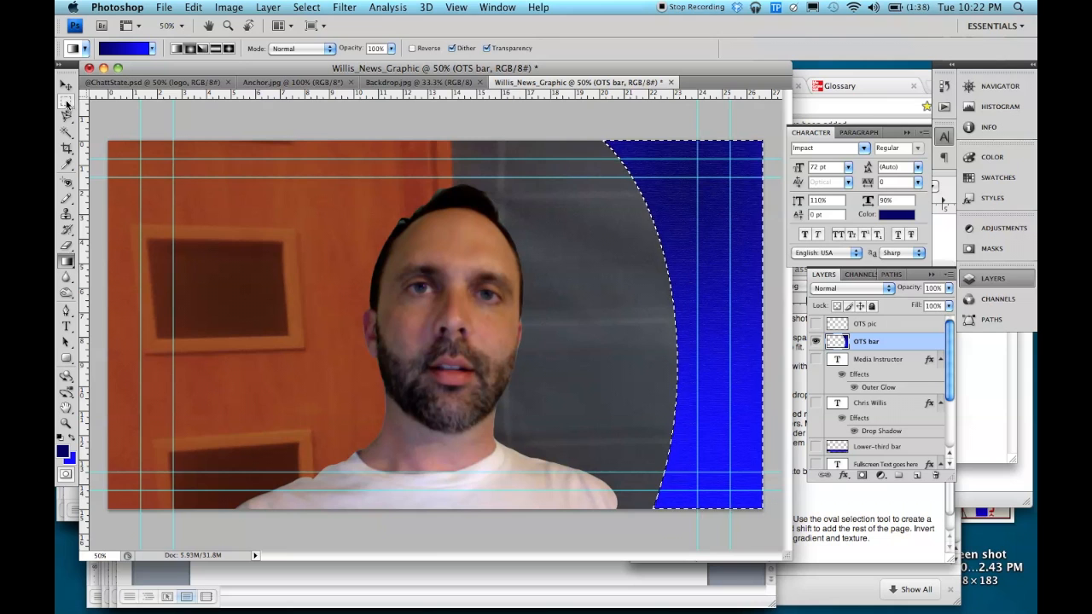
left_click(60, 438)
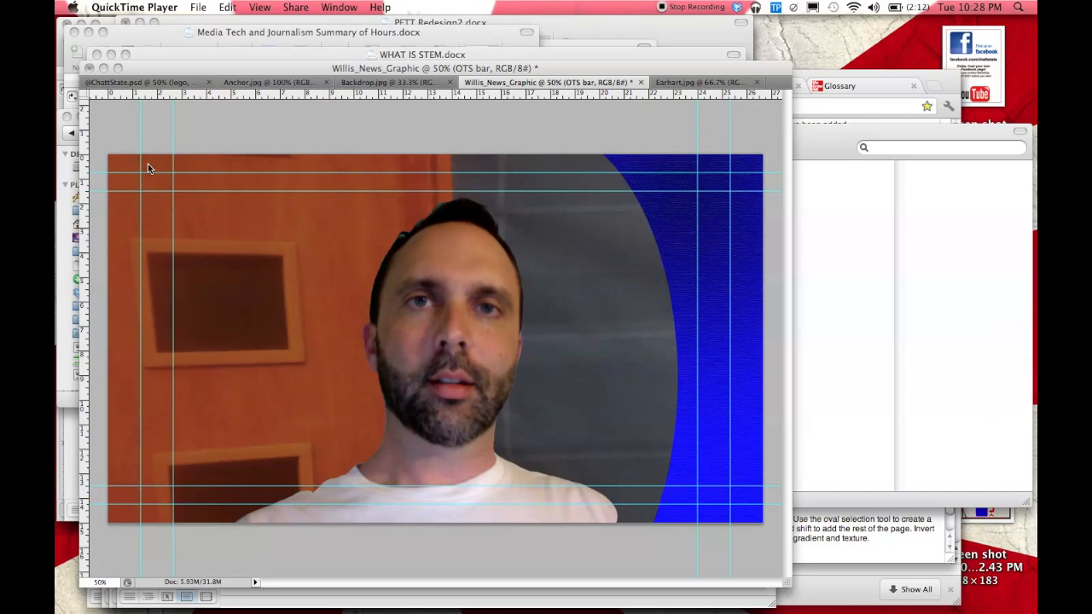
left_click(147, 164)
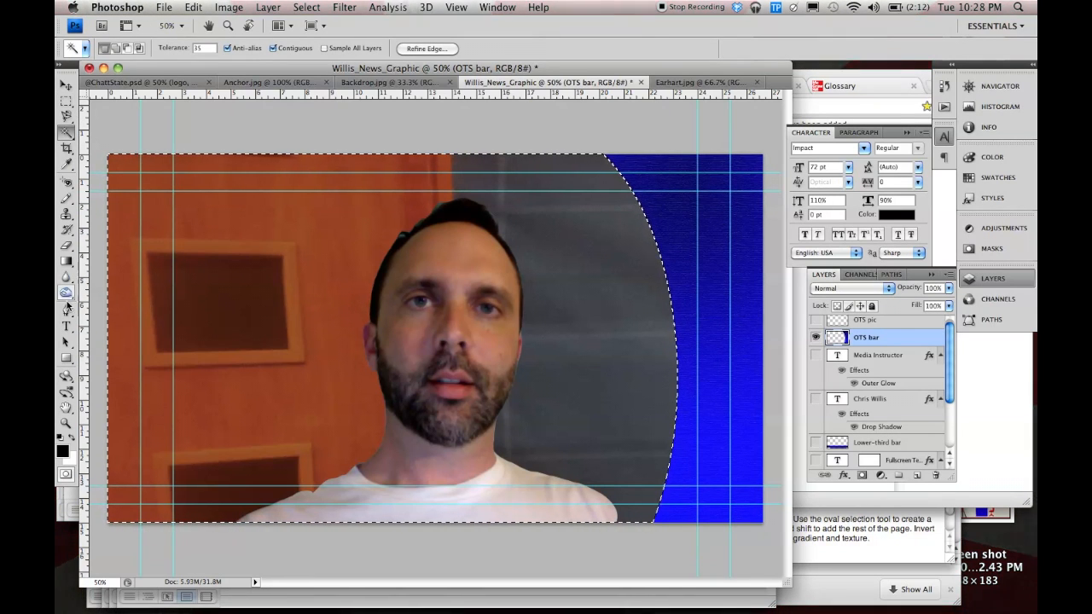
left_click(67, 358)
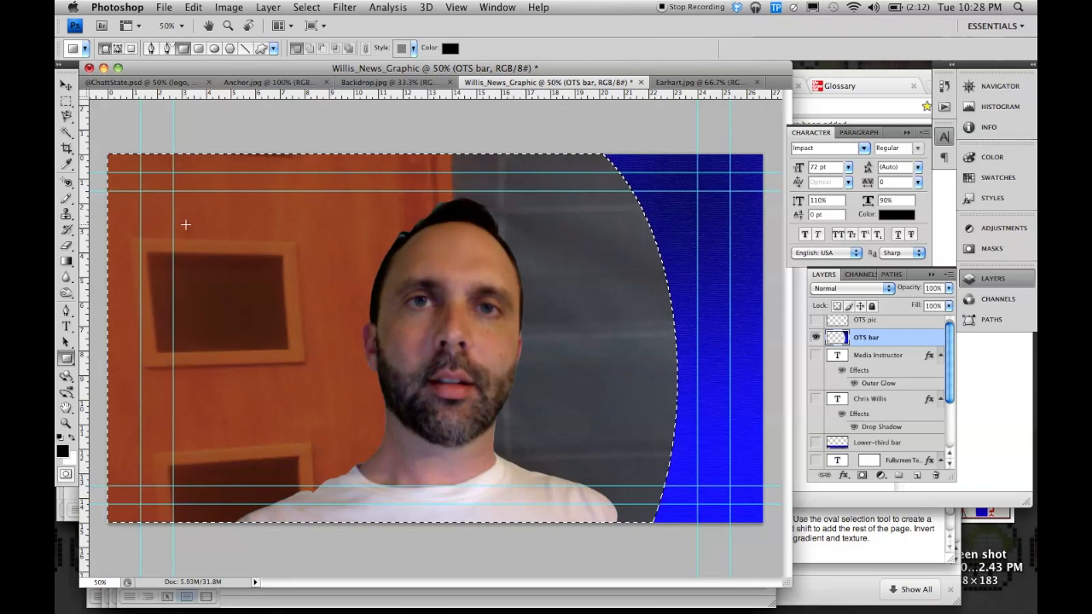
left_click(66, 101)
left_click(183, 215)
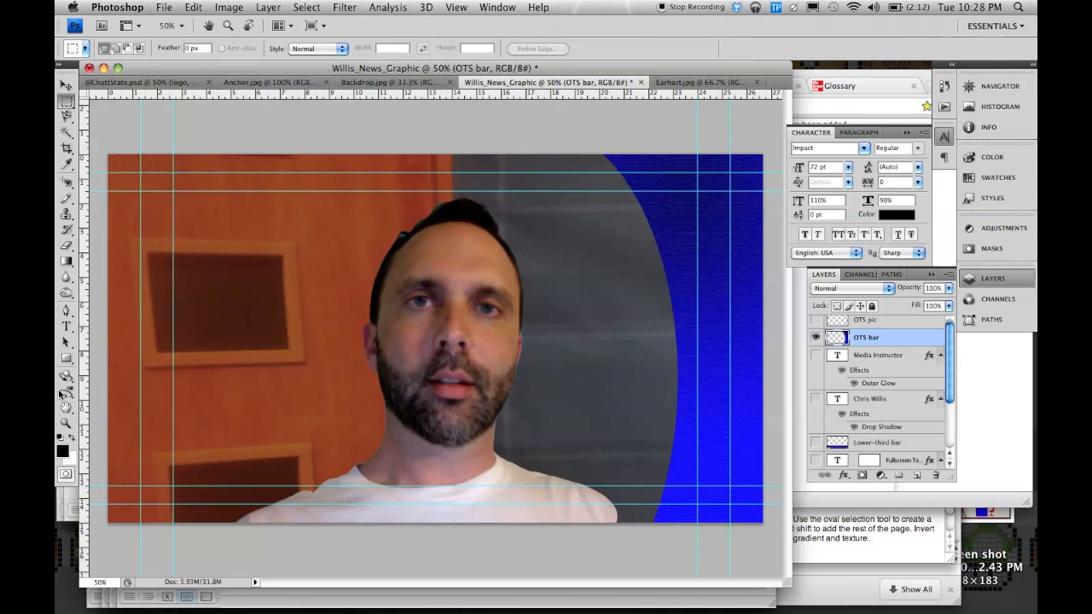
- Draw a black rectangle shape beside the anchor's head, overlapping the curved edge of the blue OTS bar
left_click(67, 358)
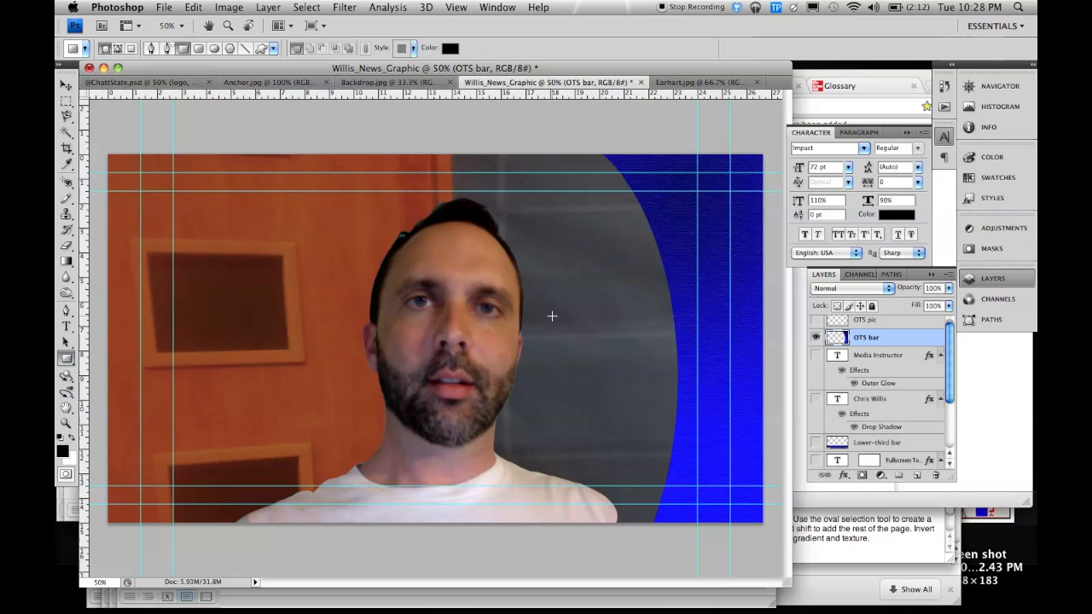
left_click_drag(562, 224, 744, 346)
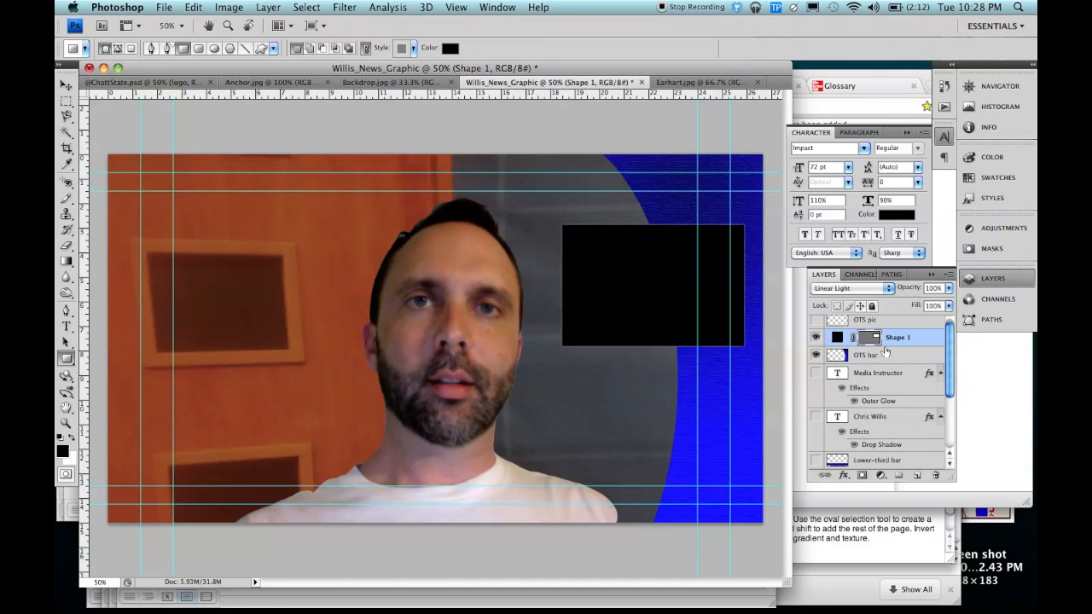
scroll(913, 340, "up", 1)
left_click(917, 341)
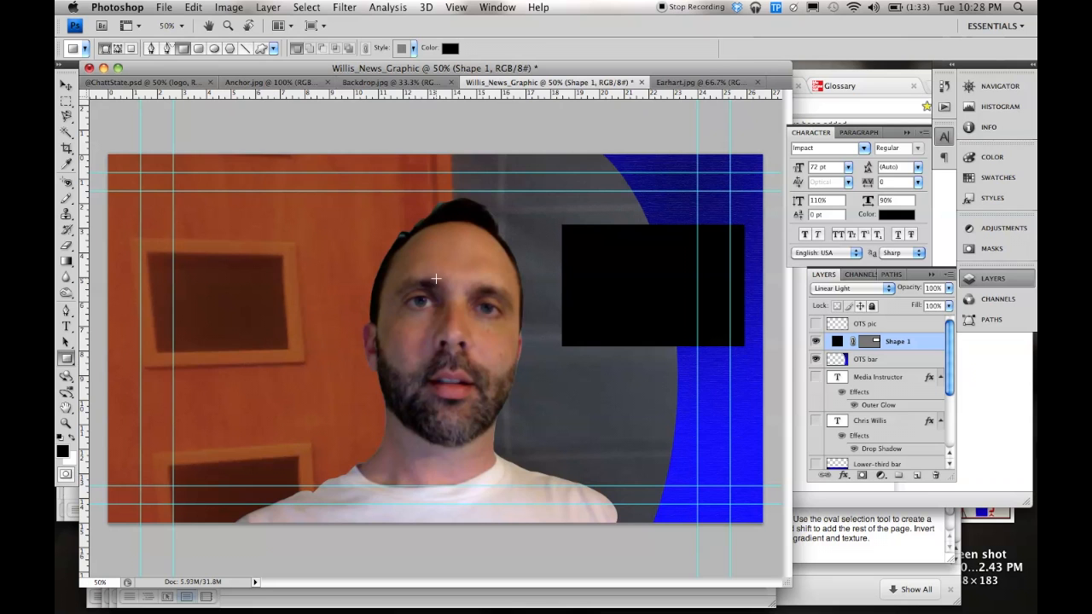
- Switch to Finder and open Earhart.jpg in Photoshop
key("super+Tab")
key("super+Tab")
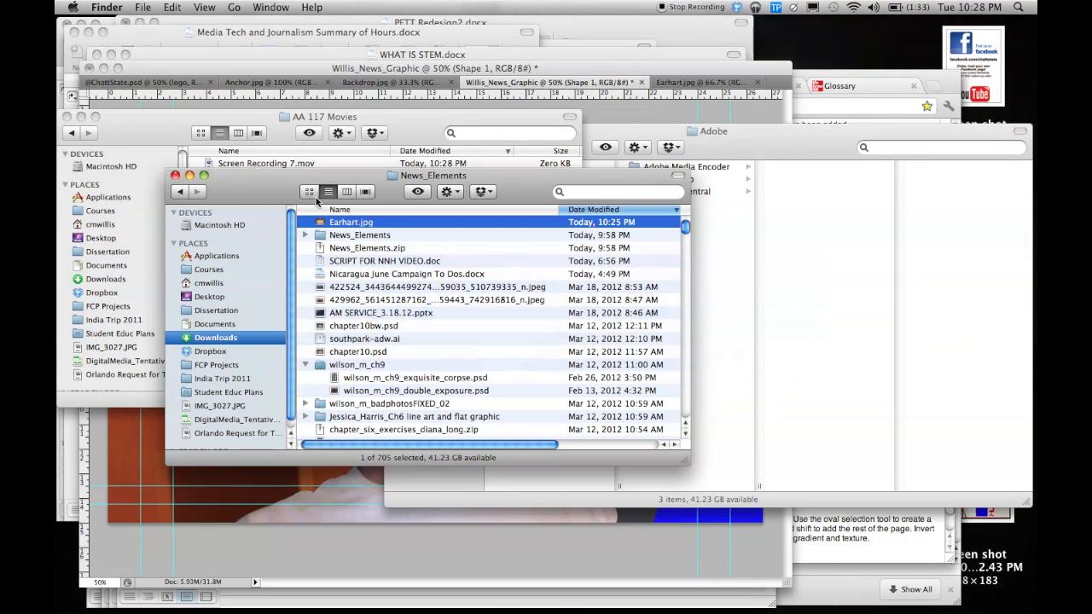
right_click(345, 225)
mouse_move(386, 241)
left_click(554, 294)
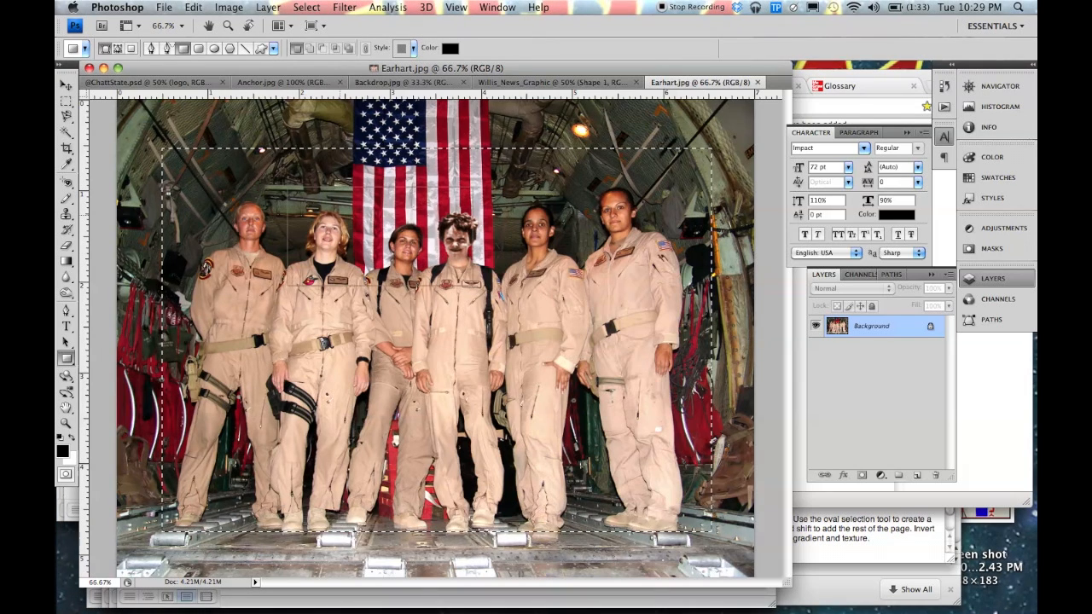
- Select a rectangular area around the four women in the middle of the Earhart photo and copy it
left_click_drag(538, 343, 574, 364)
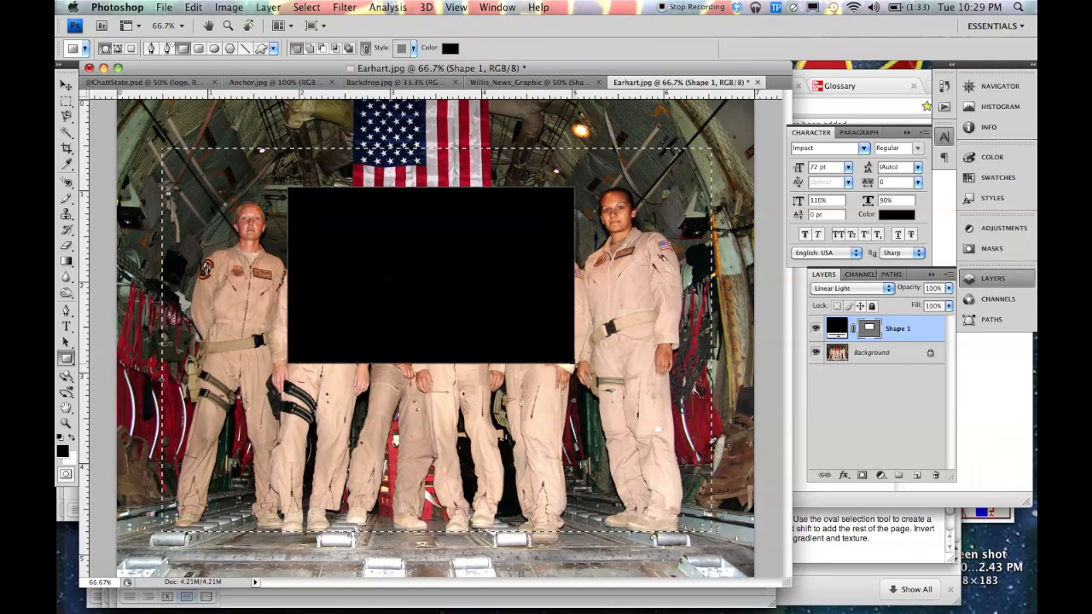
key("super+z")
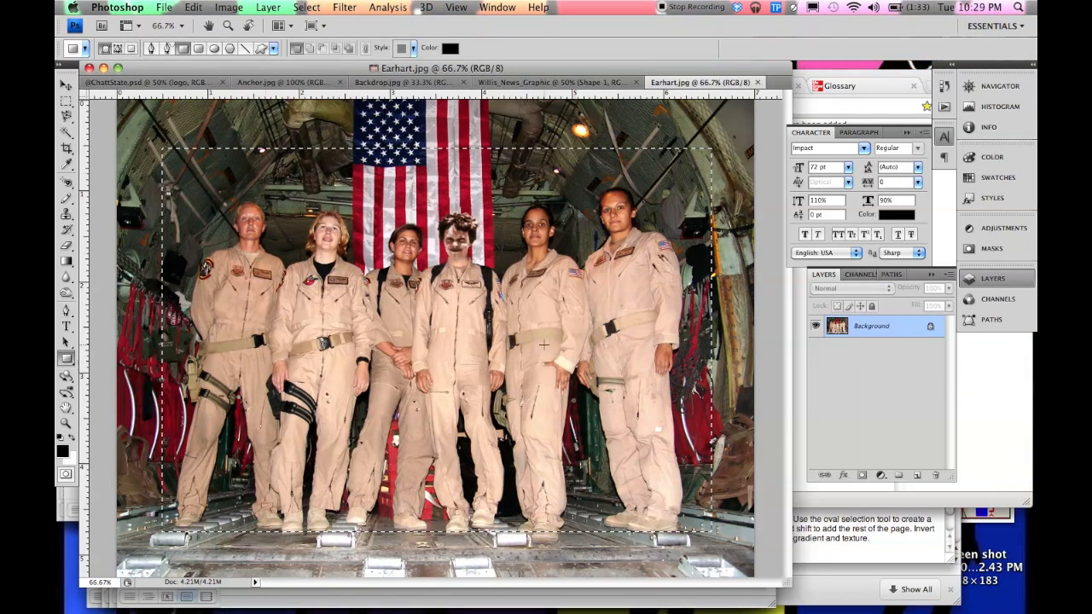
left_click(67, 101)
left_click_drag(296, 178, 448, 270)
key("super+d")
left_click_drag(585, 361, 586, 361)
key("super+c")
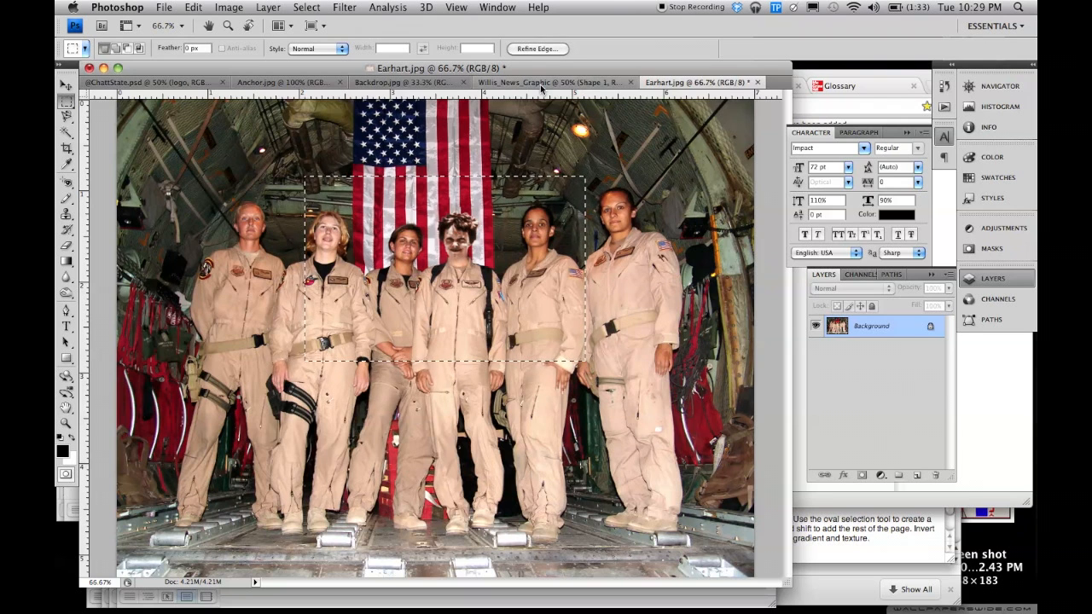
- Paste the copied photo area into Willis_News_Graphic and move it over the black rectangle
left_click(539, 83)
key("super+v")
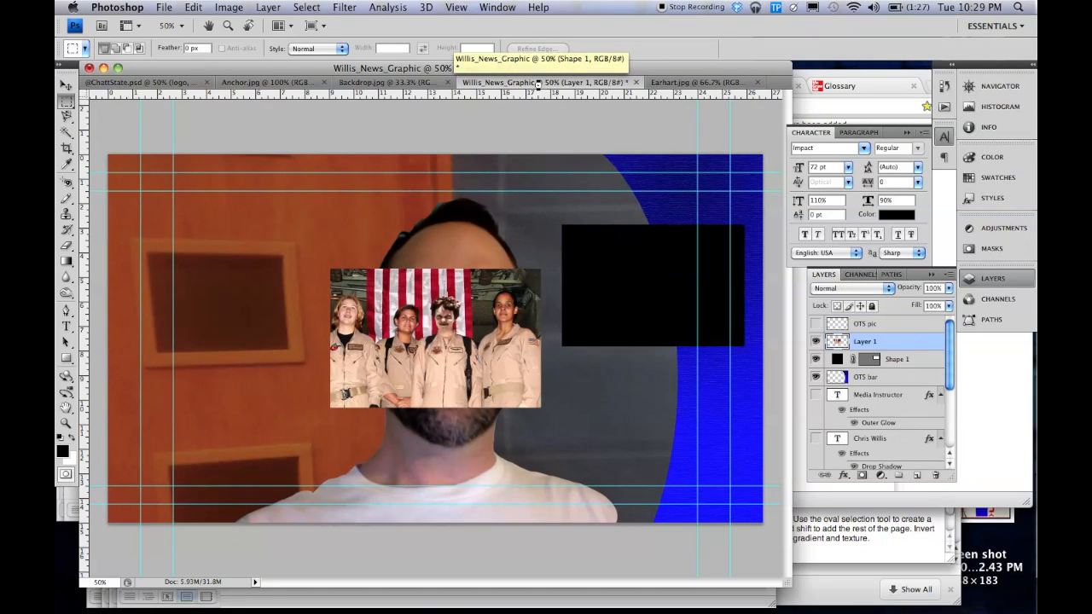
left_click(65, 86)
left_click_drag(459, 366, 668, 312)
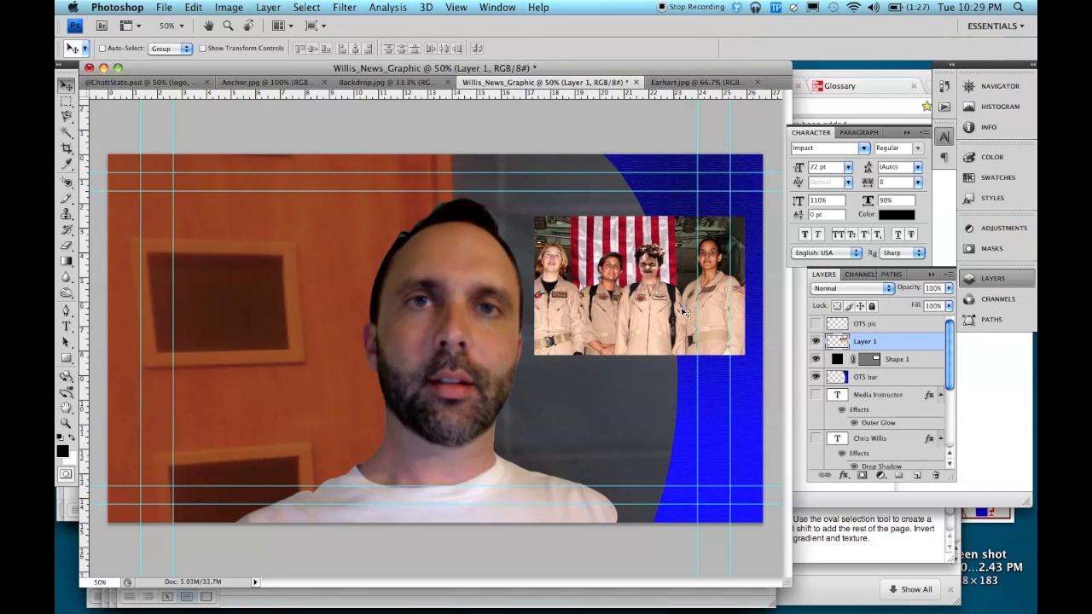
- Move the photo layer below the black Shape 1 layer and scale the photo to 95% around the rectangle
left_click_drag(900, 345, 896, 369)
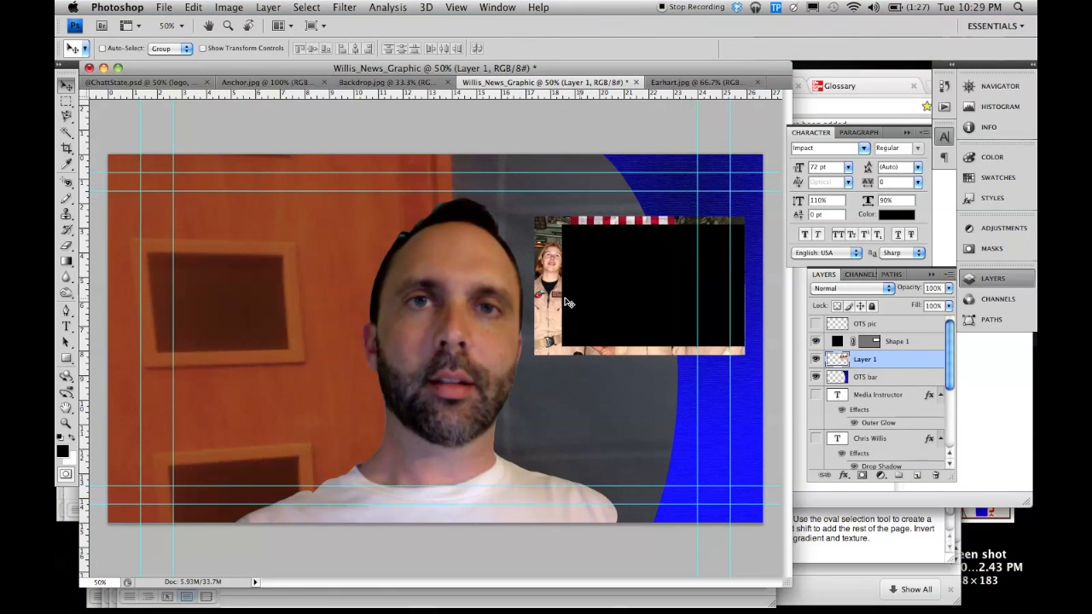
left_click_drag(548, 300, 561, 300)
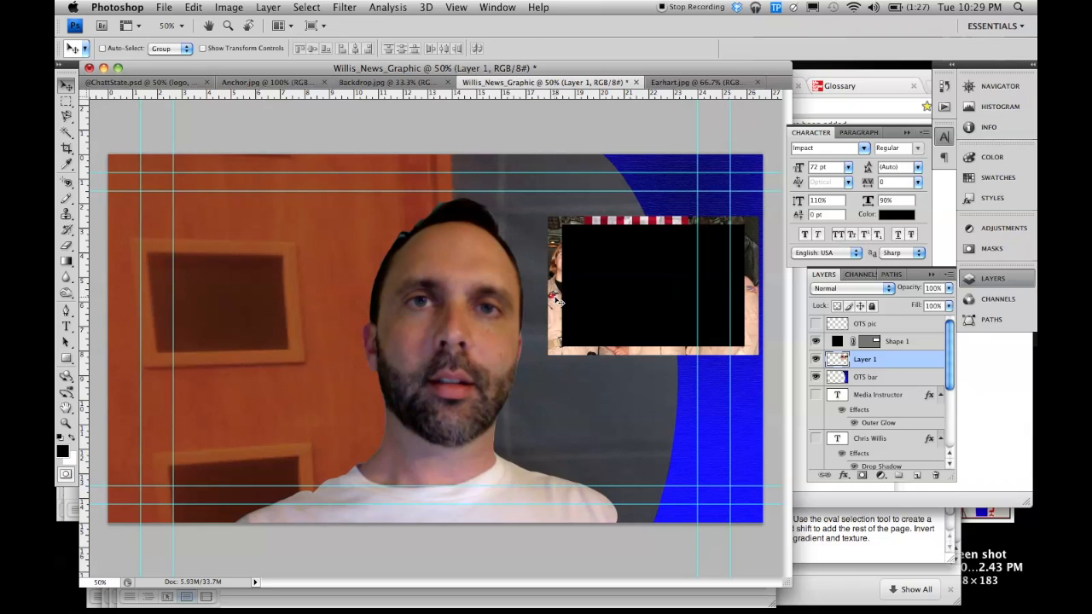
key("super+t")
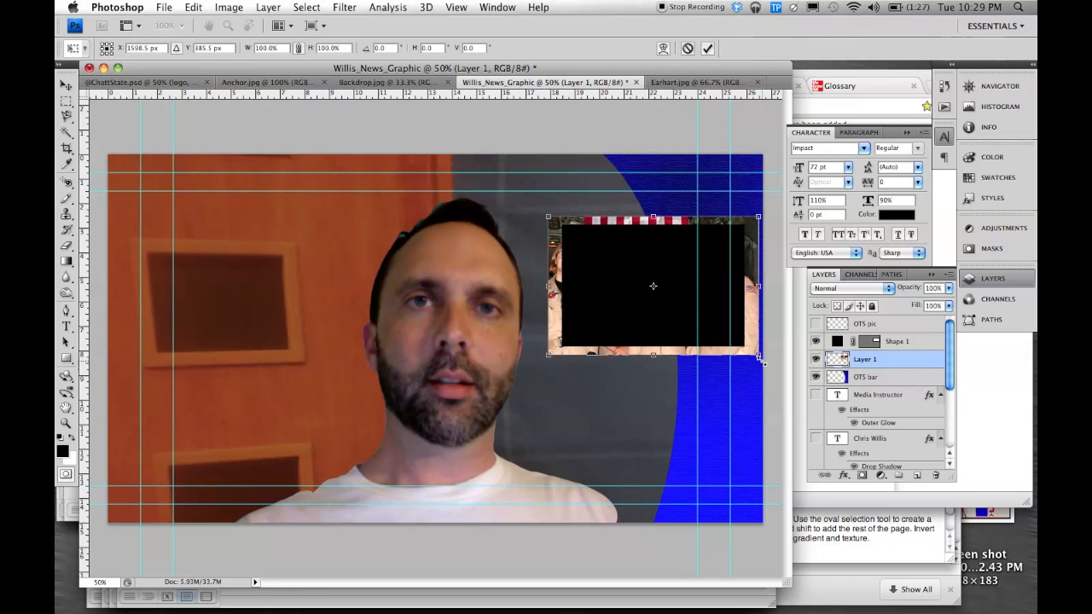
left_click_drag(760, 359, 749, 352)
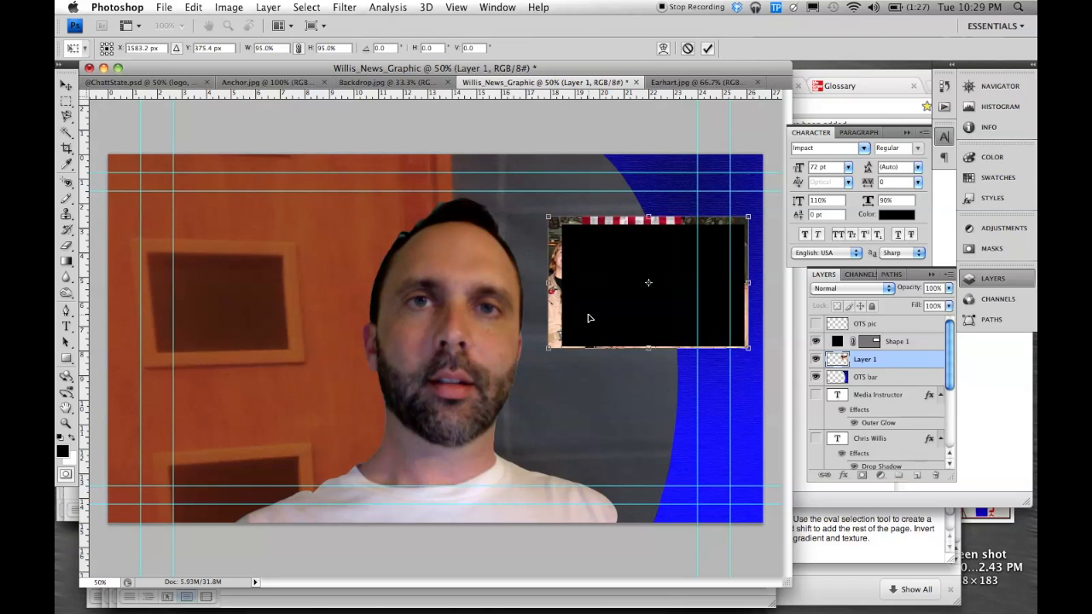
key("Return")
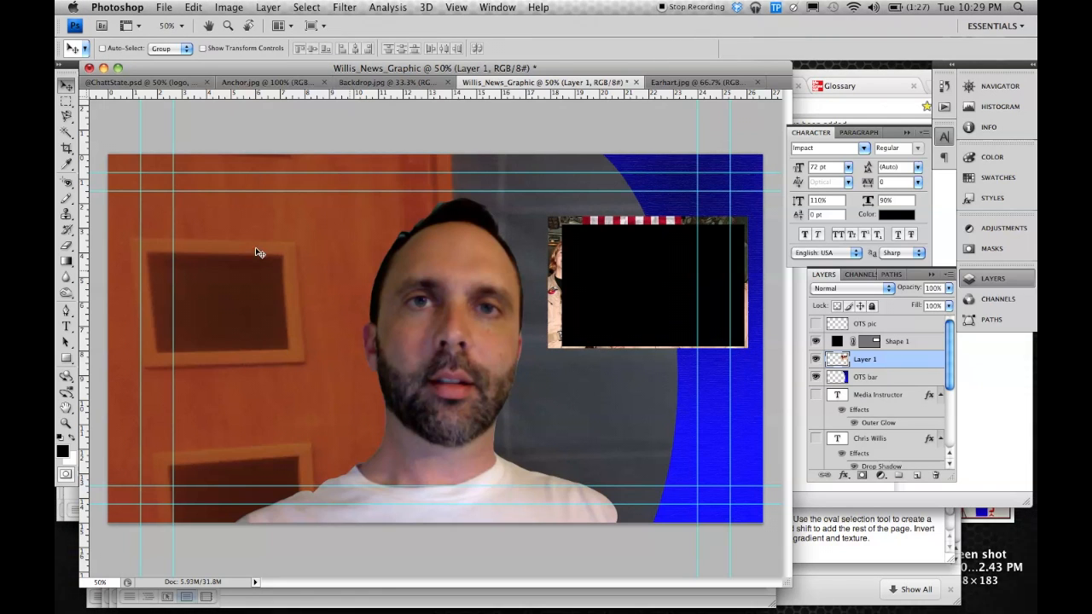
left_click(66, 134)
left_click(605, 287)
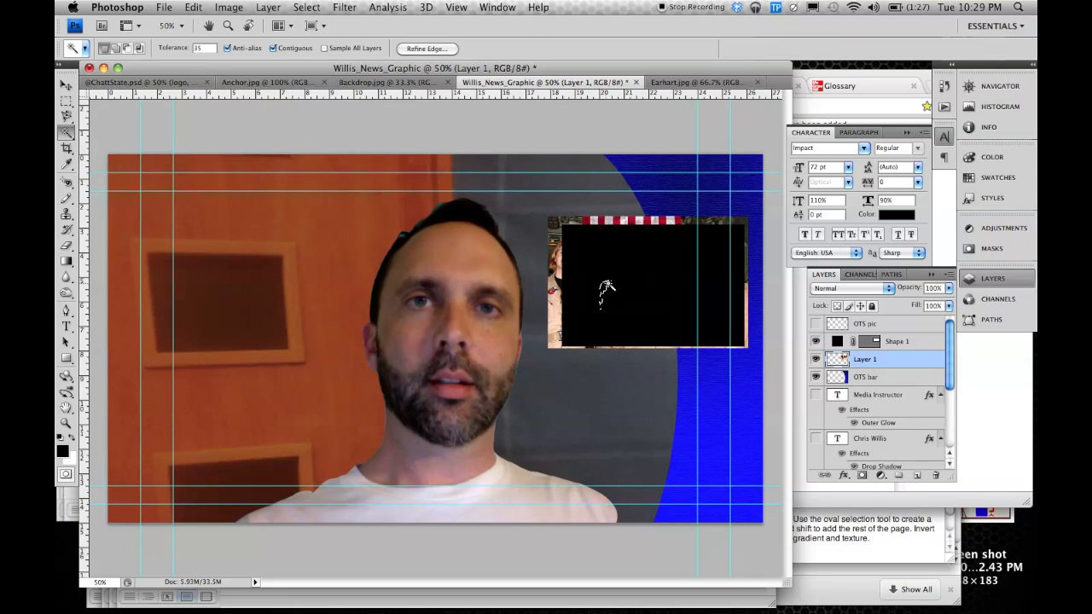
left_click(911, 342)
left_click(684, 266)
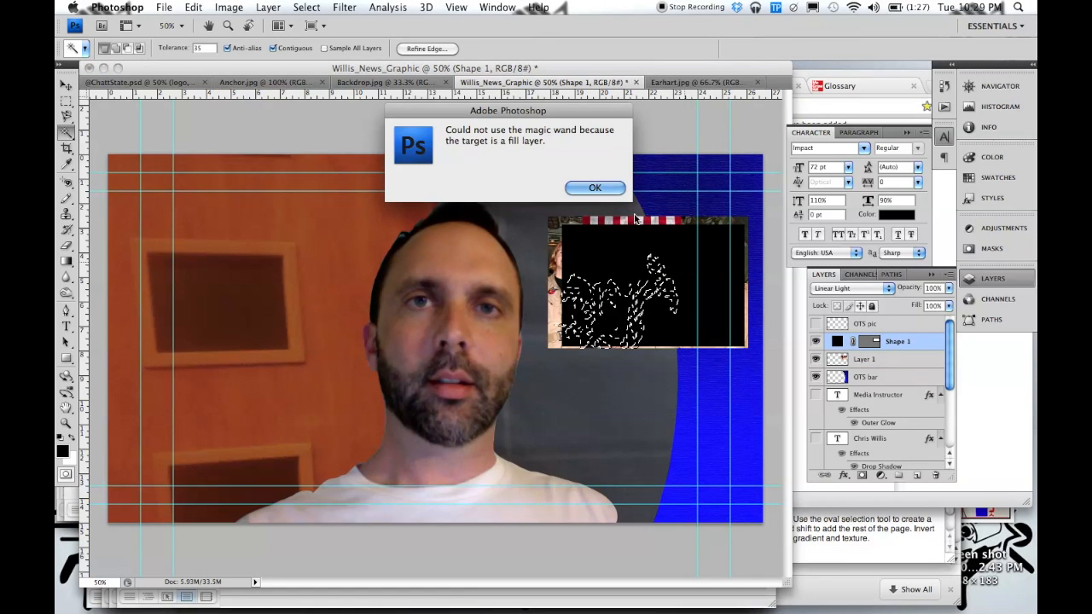
left_click(594, 188)
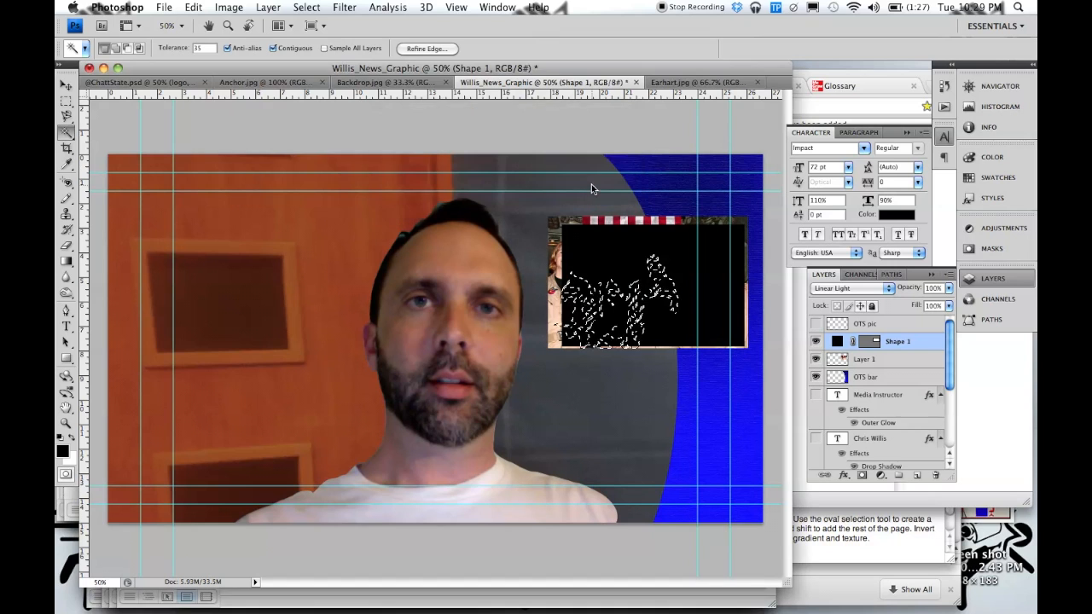
- Select the area of the black rectangle with a rectangular marquee matching its edges
left_click(66, 100)
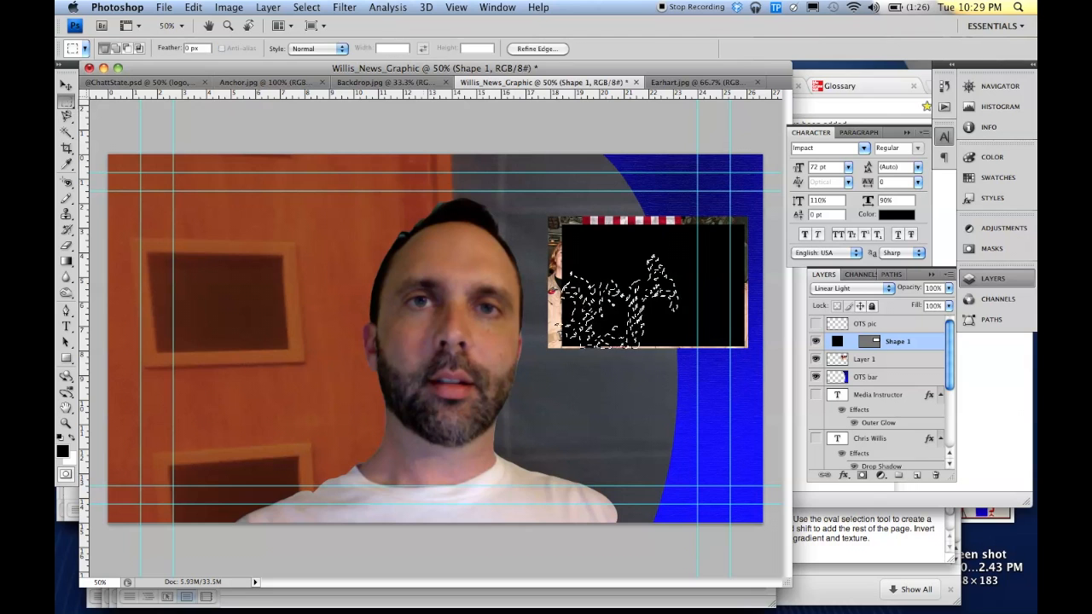
left_click(561, 223)
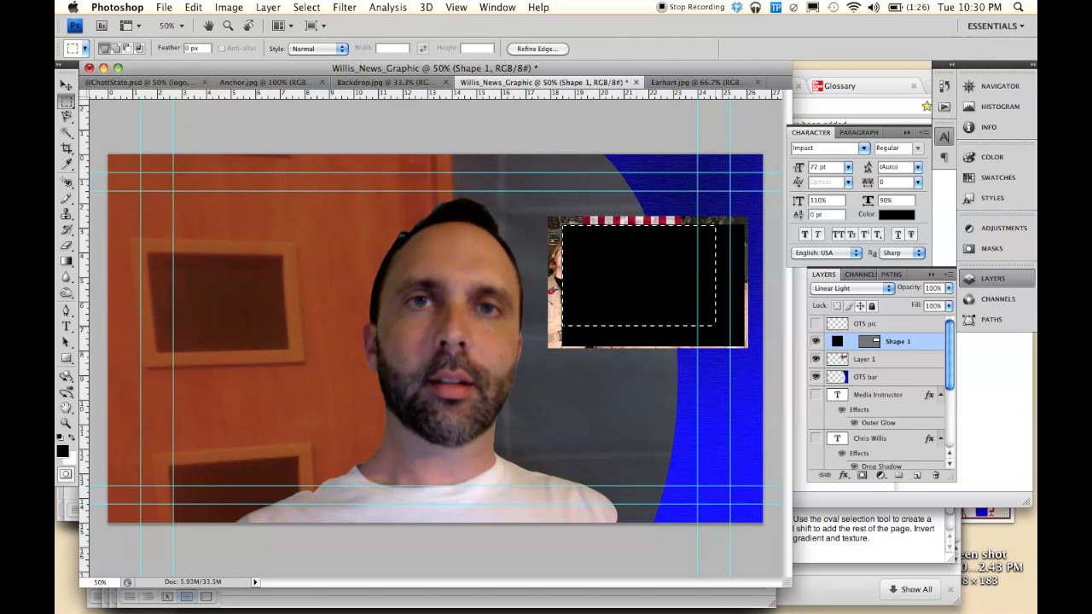
left_click_drag(735, 339, 744, 346)
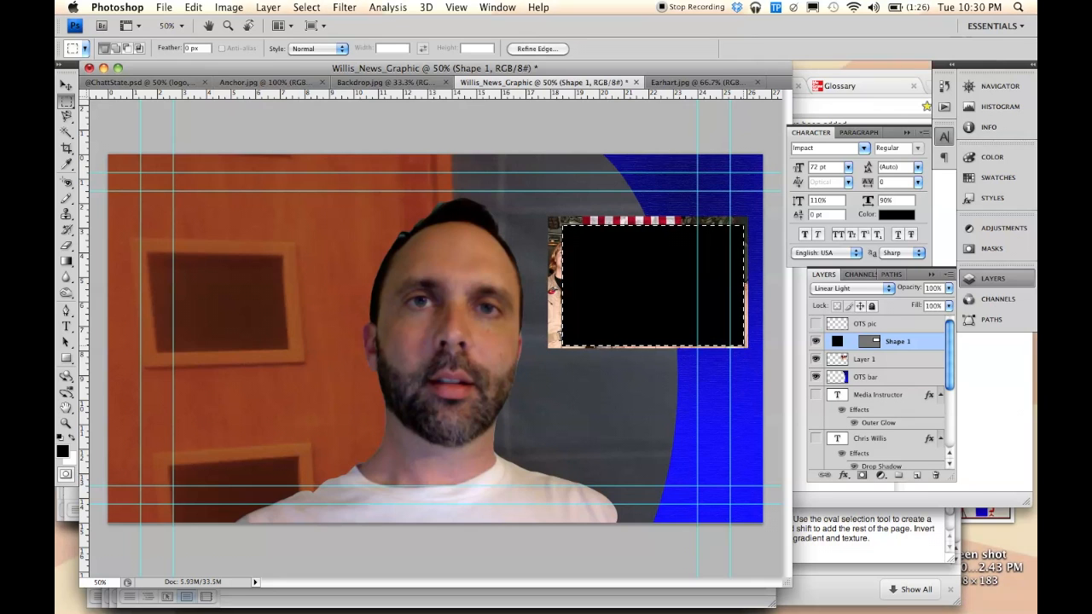
- Delete the parts of the photo outside the marquee and move the photo layer above the black Shape 1 layer
left_click(892, 360)
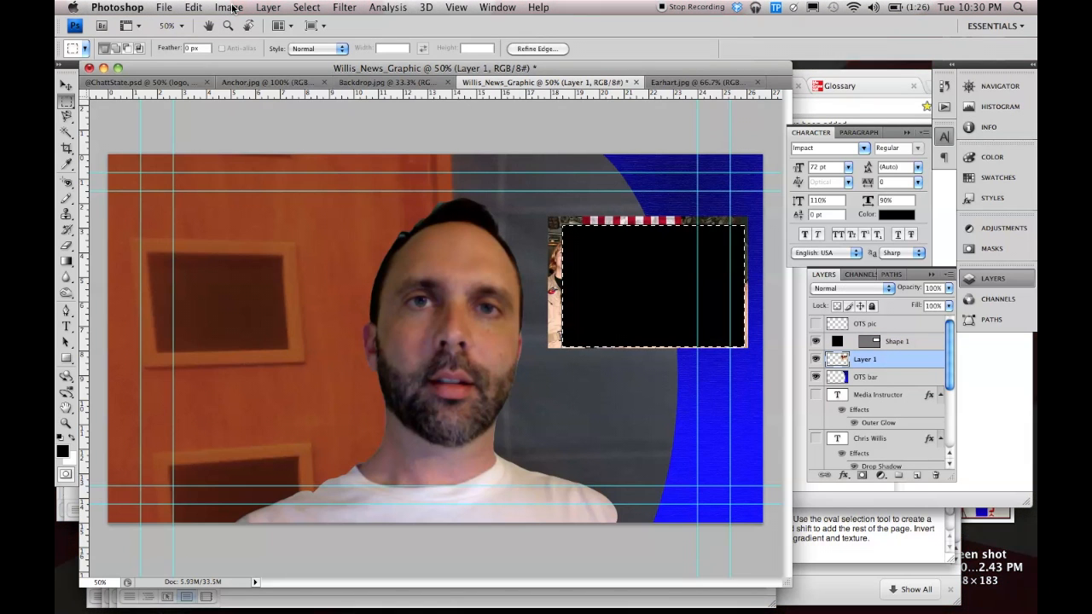
left_click(258, 7)
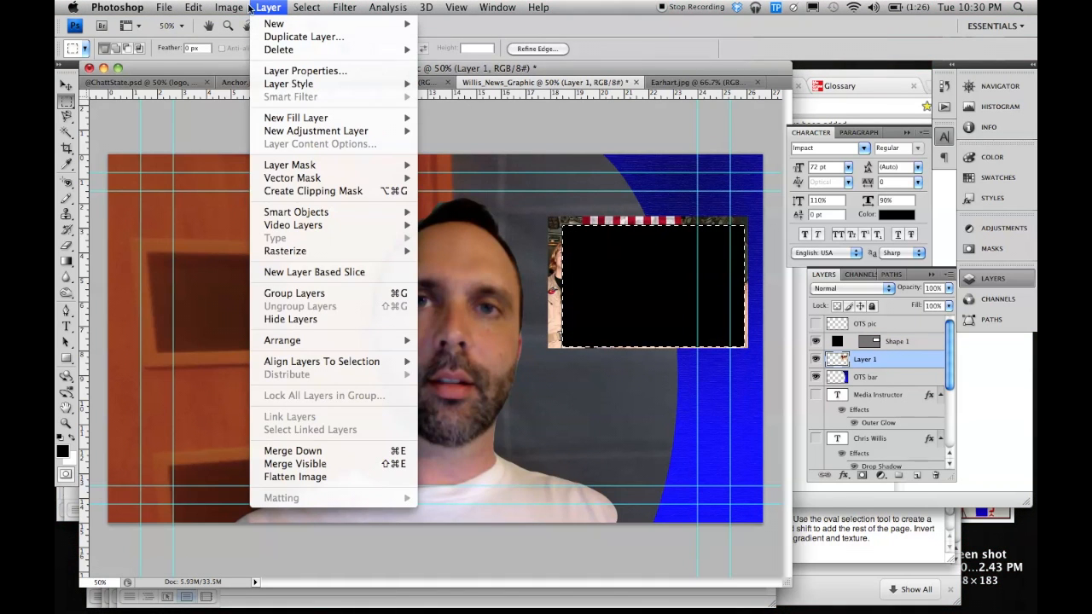
mouse_move(308, 8)
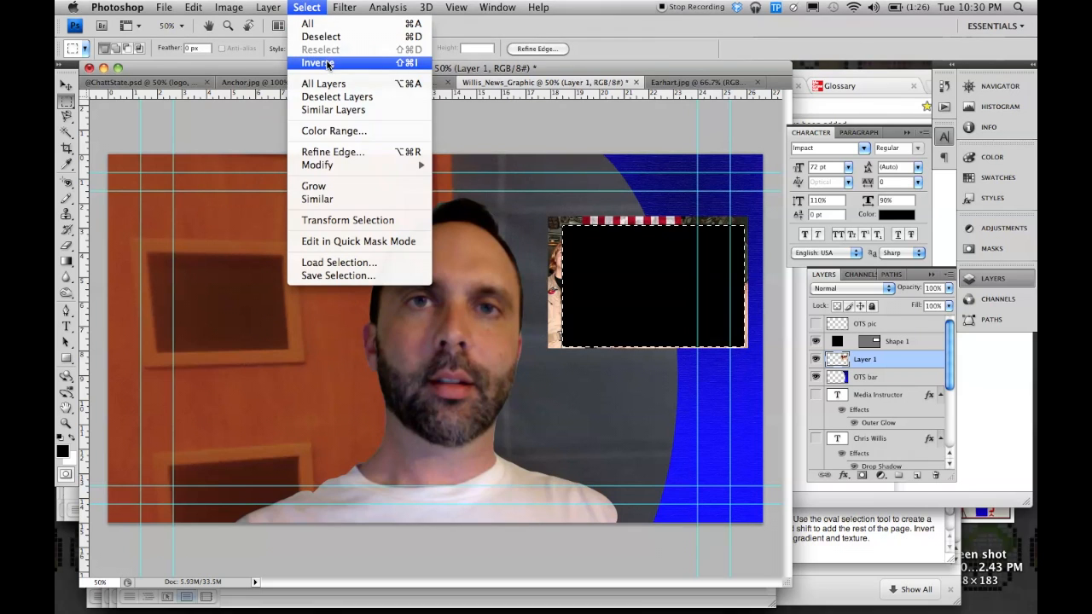
left_click(317, 63)
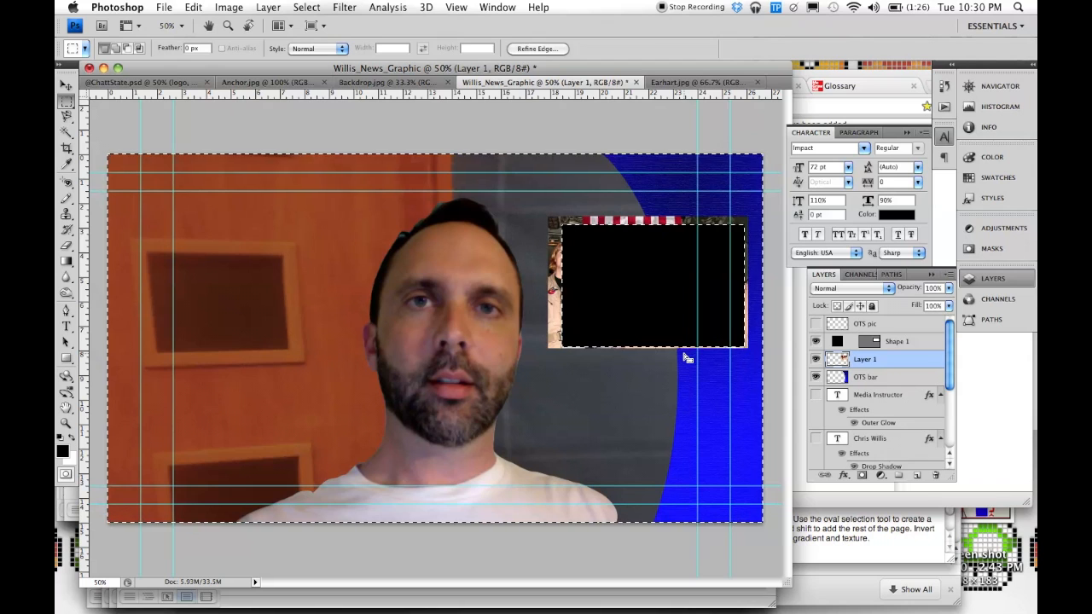
key("Delete")
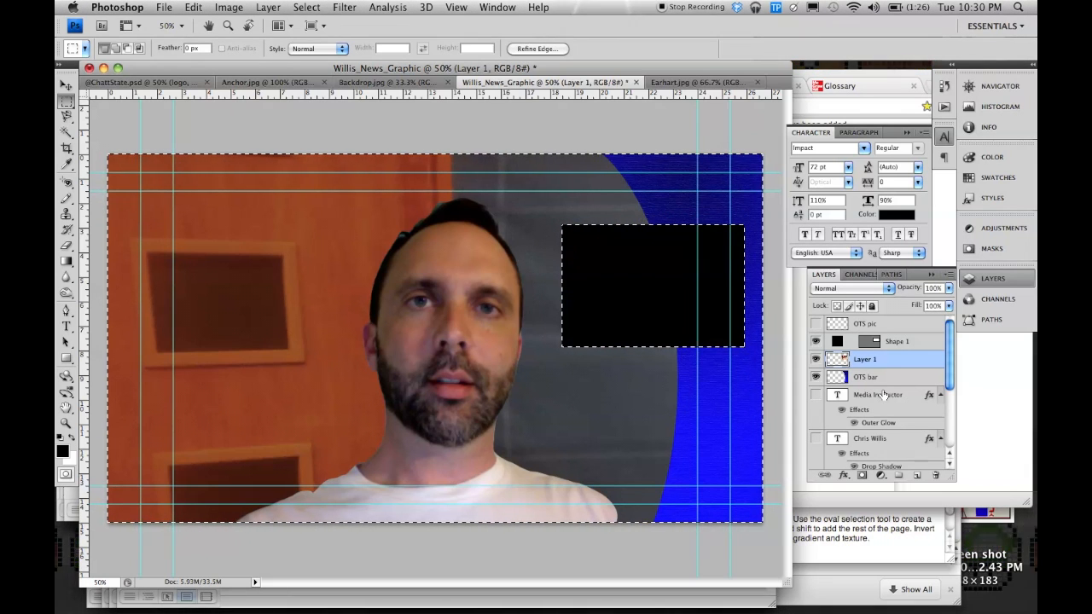
left_click_drag(891, 359, 890, 336)
key("super+d")
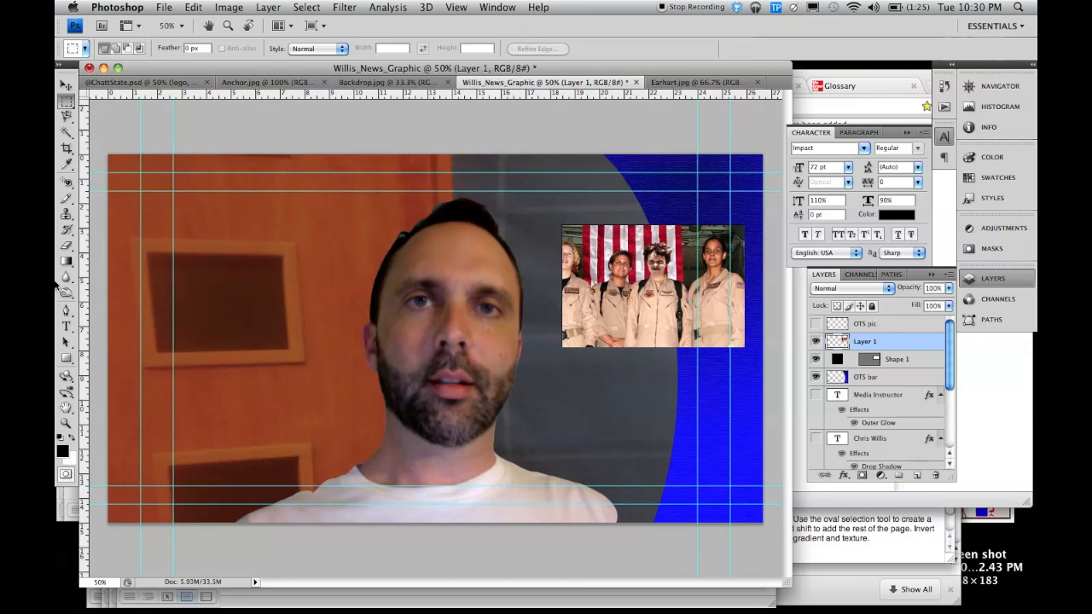
- Add the text "Not Dead?" in 72 pt Impact and place it in the lower-left corner of the photo
left_click(66, 327)
left_click(623, 323)
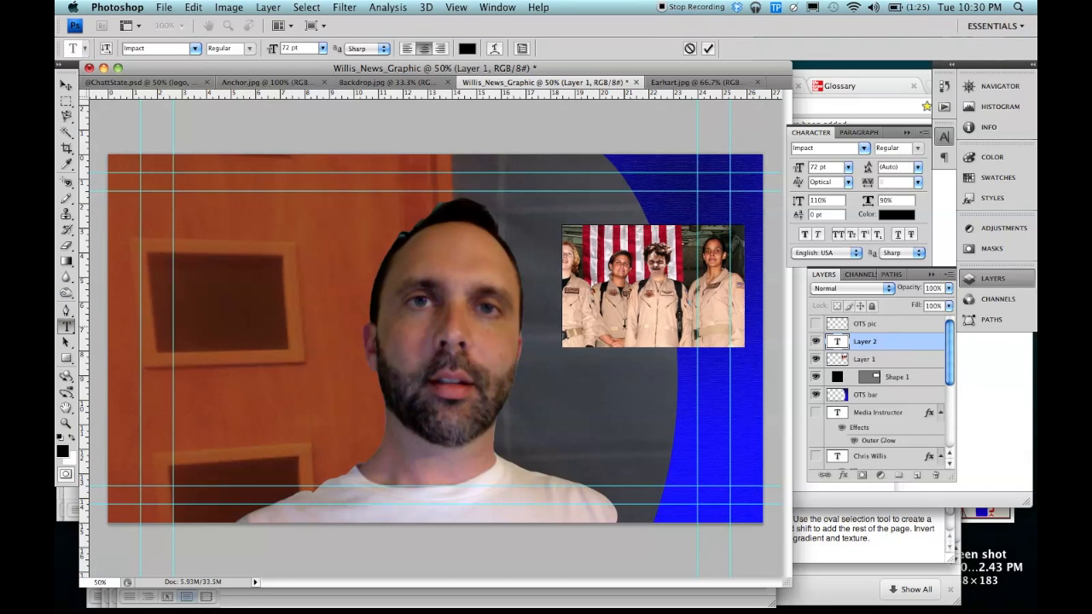
type("Not Dead?")
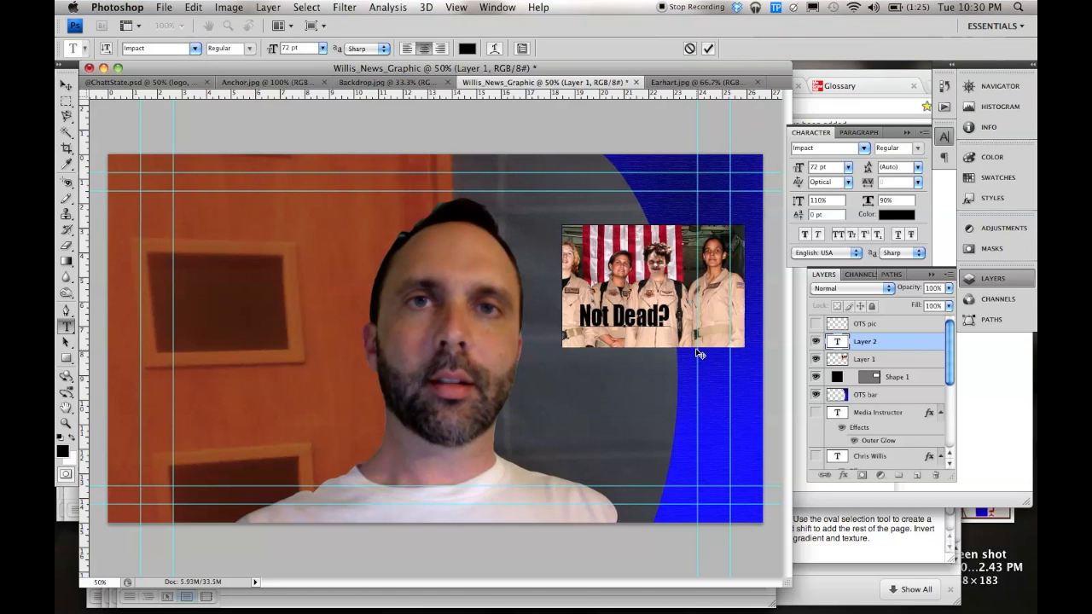
left_click_drag(700, 361, 694, 367)
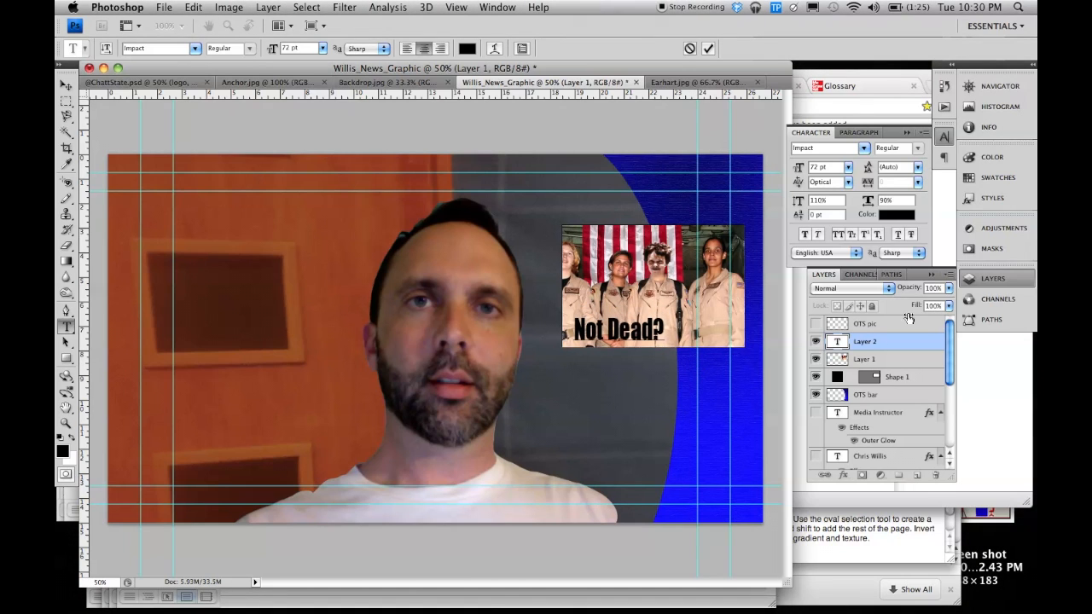
- Rename the photo layer as OTS Pic and delete the empty, hidden OTS pic layer above the caption
left_click(876, 326)
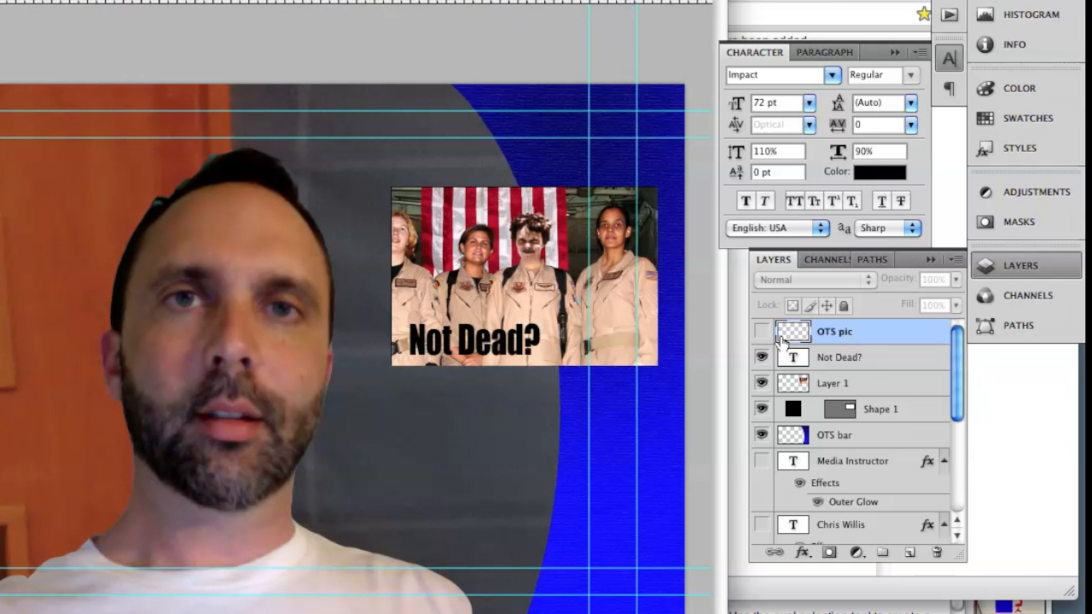
double_click(832, 384)
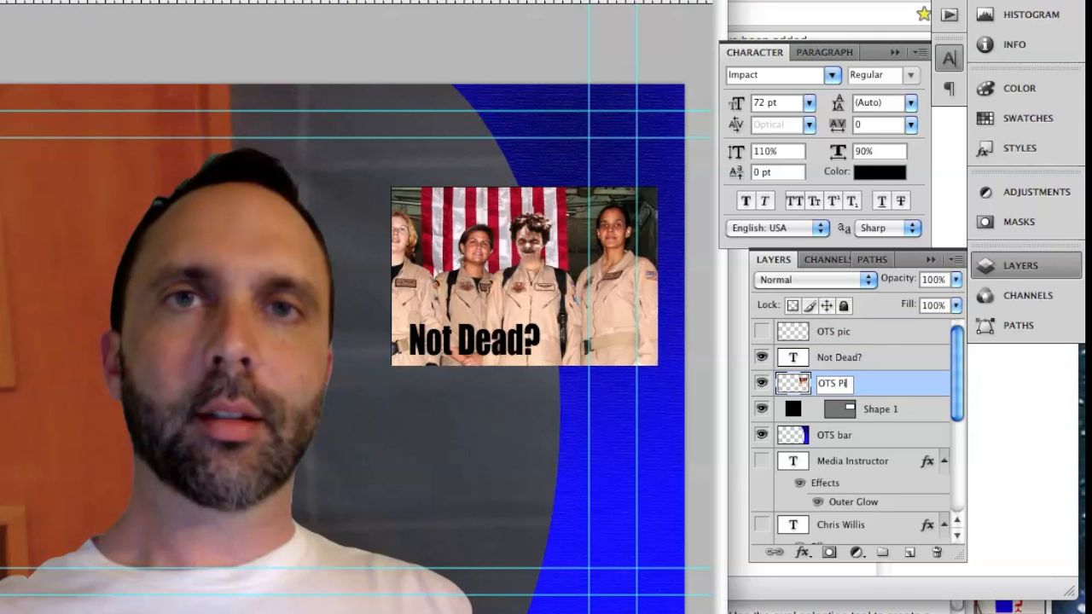
left_click(875, 342)
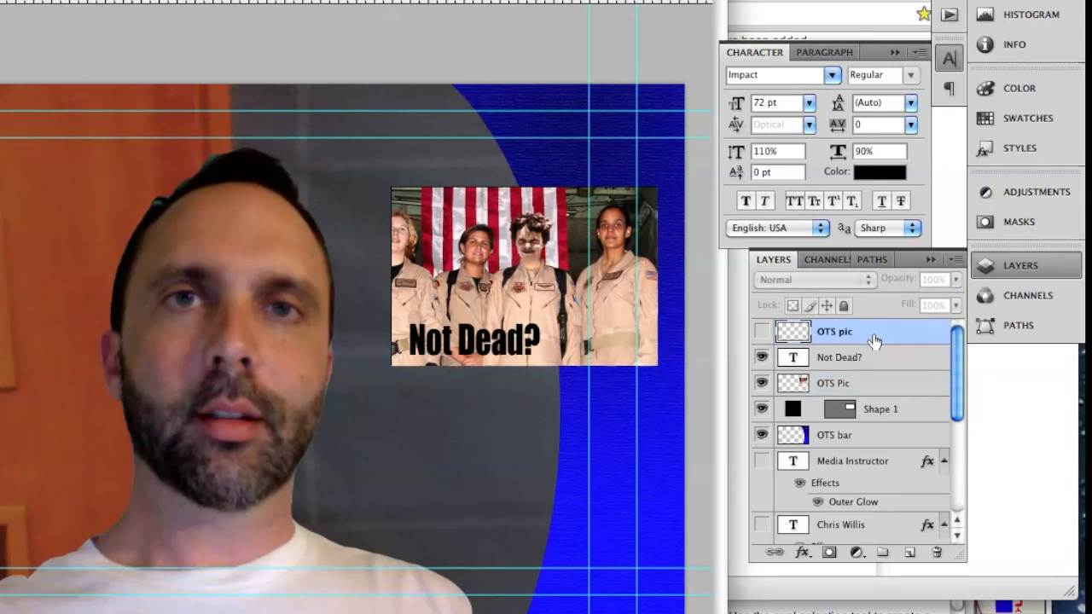
left_click(936, 554)
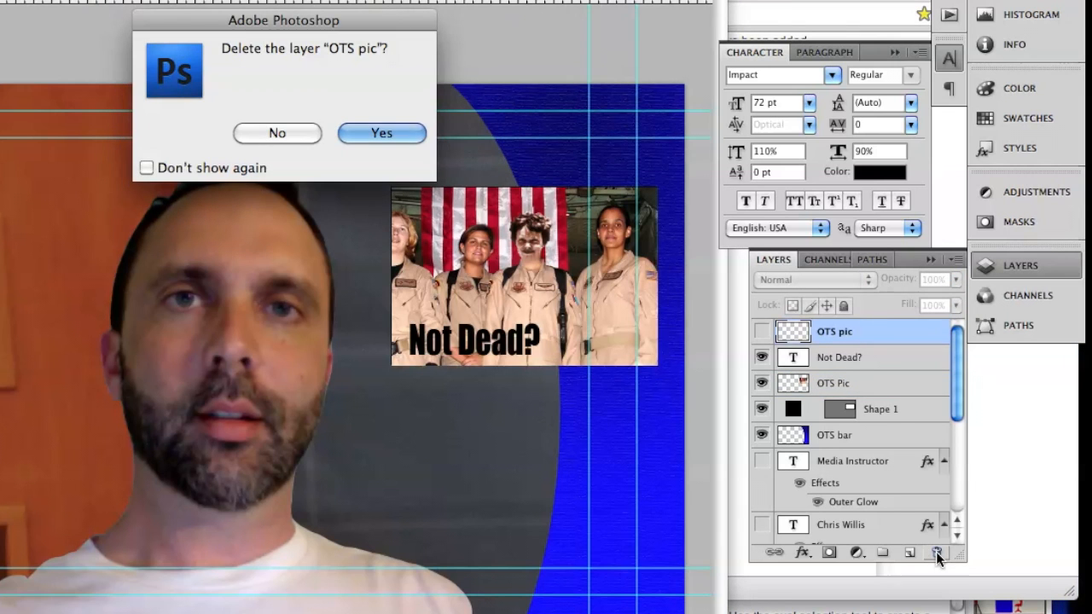
left_click(372, 145)
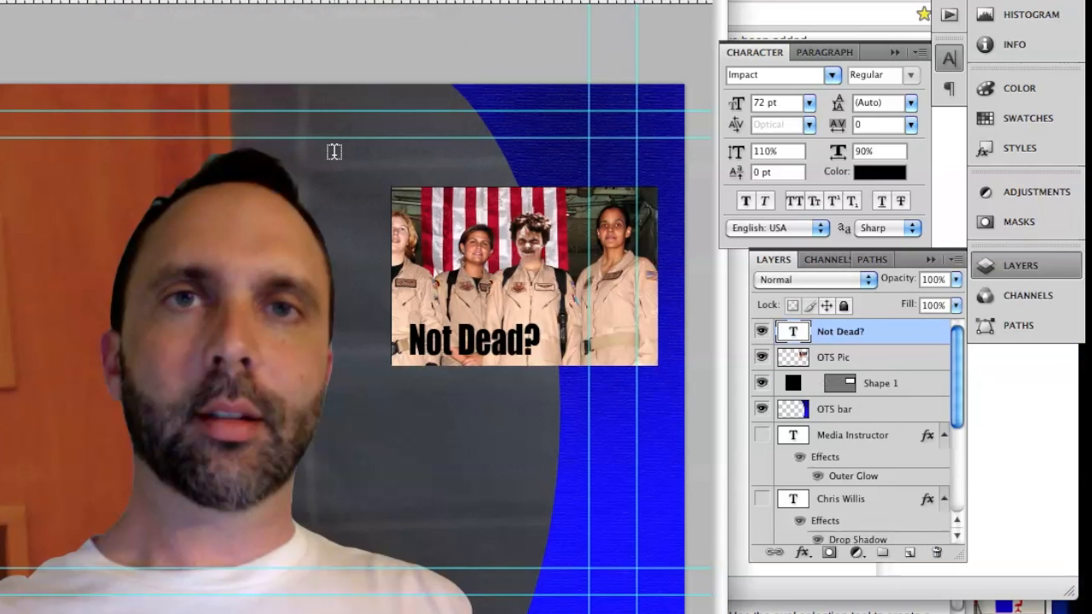
- Show the hidden job title, name, Lower-third bar, fullscreen text and FS backgrnd layers, and move FS backgrnd directly below the Anchor layer
left_click(762, 436)
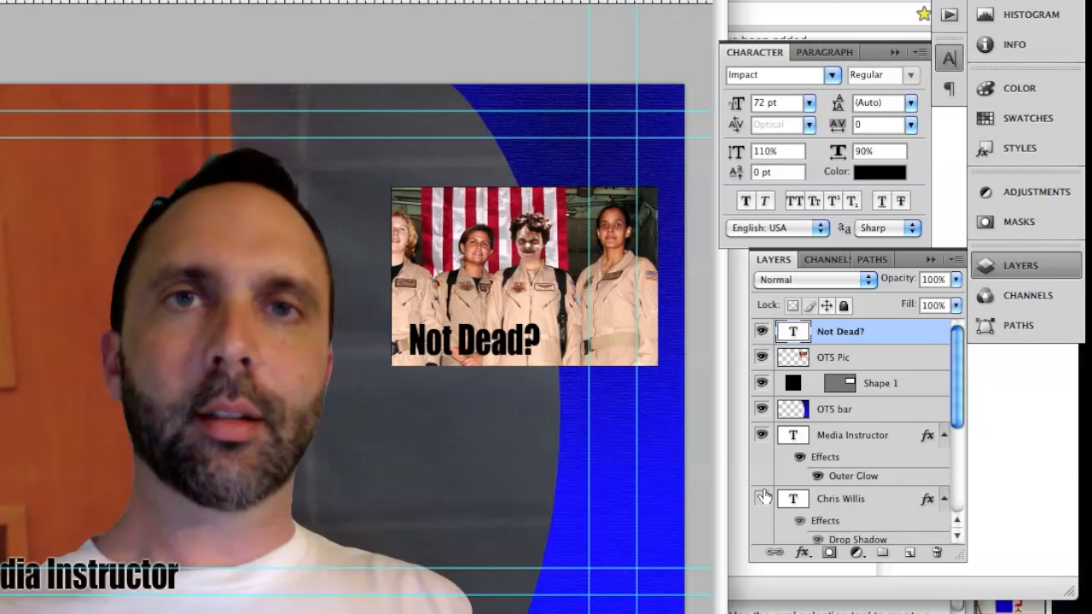
left_click(762, 502)
scroll(761, 503, "down", 3)
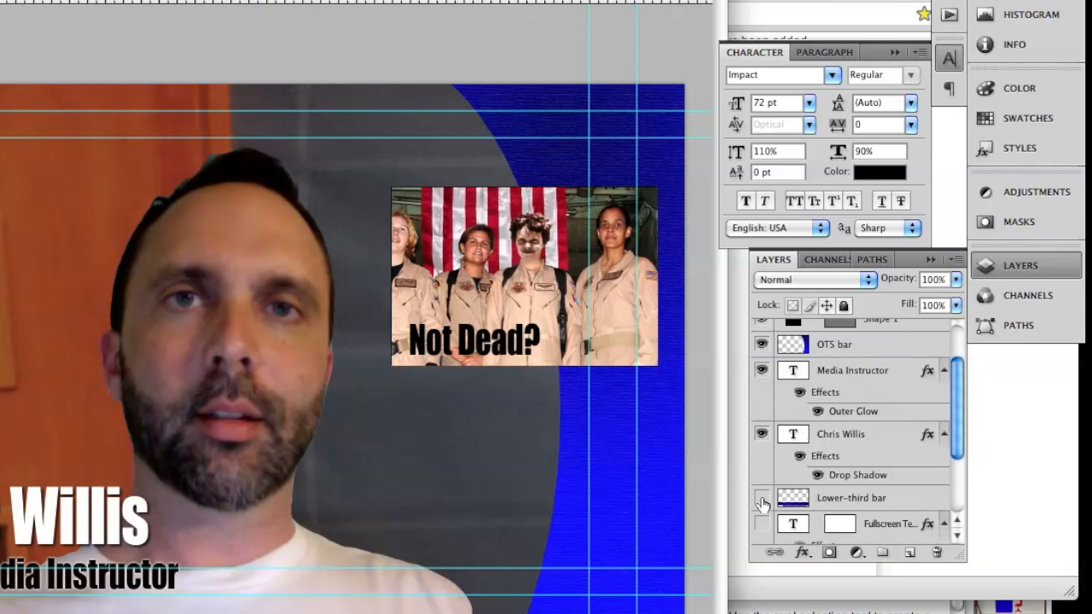
left_click(762, 499)
left_click(762, 524)
scroll(762, 526, "down", 3)
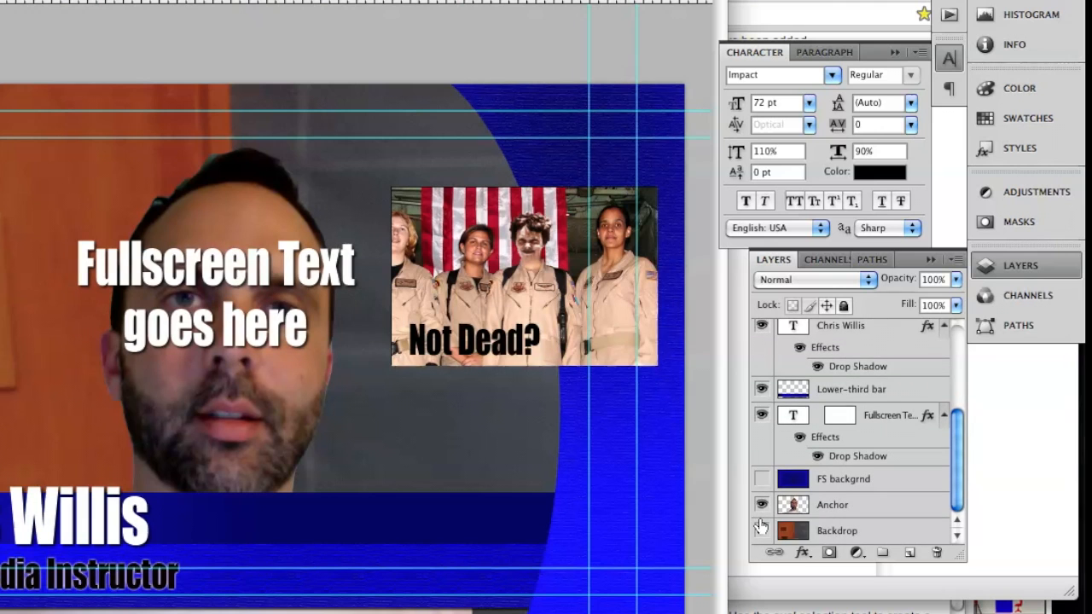
left_click(761, 480)
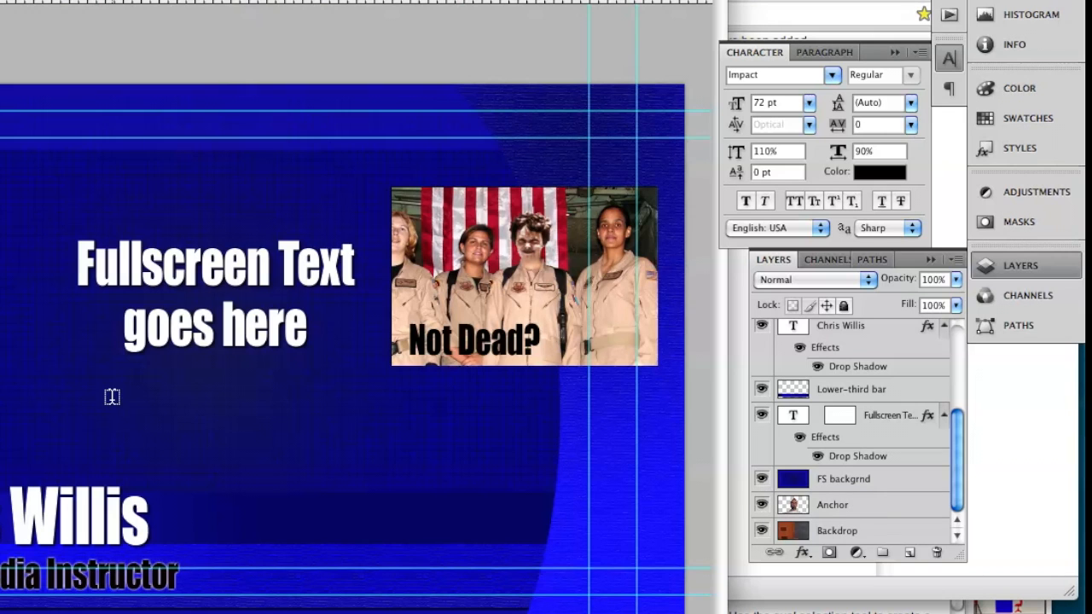
left_click_drag(894, 481, 893, 527)
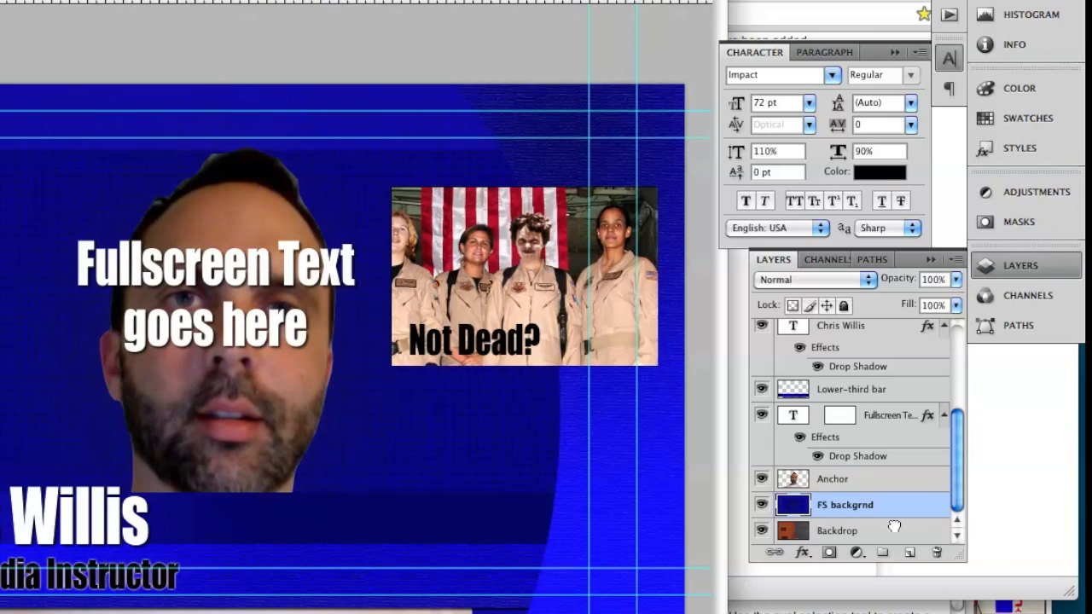